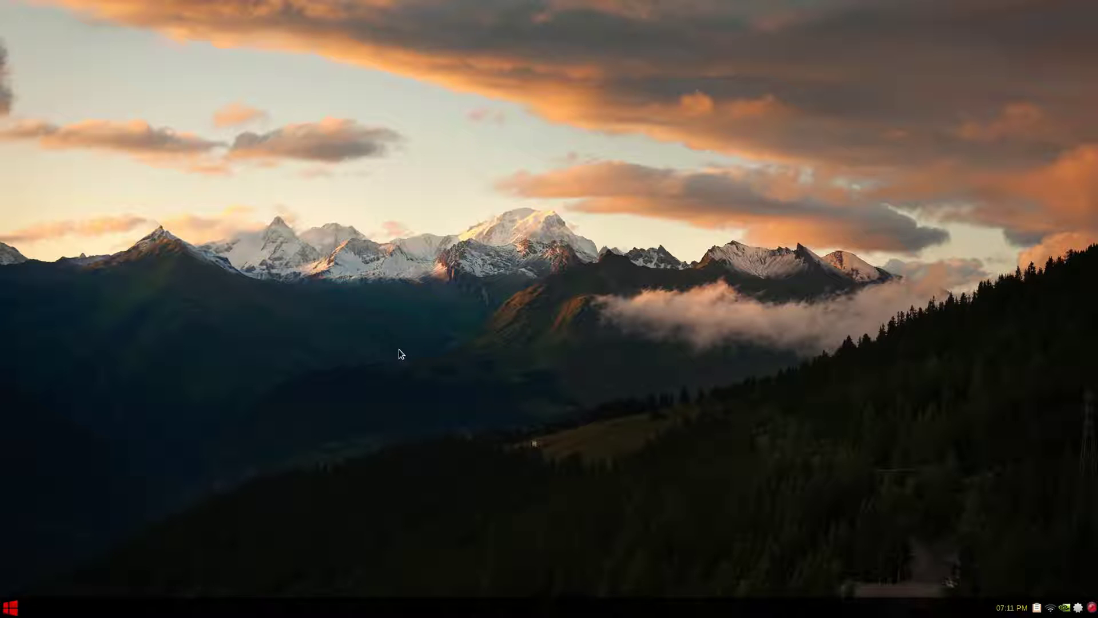
Install the plasma package group with 'pac plasma', accepting all members and the default phonon provider.
key("ctrl+alt+t")
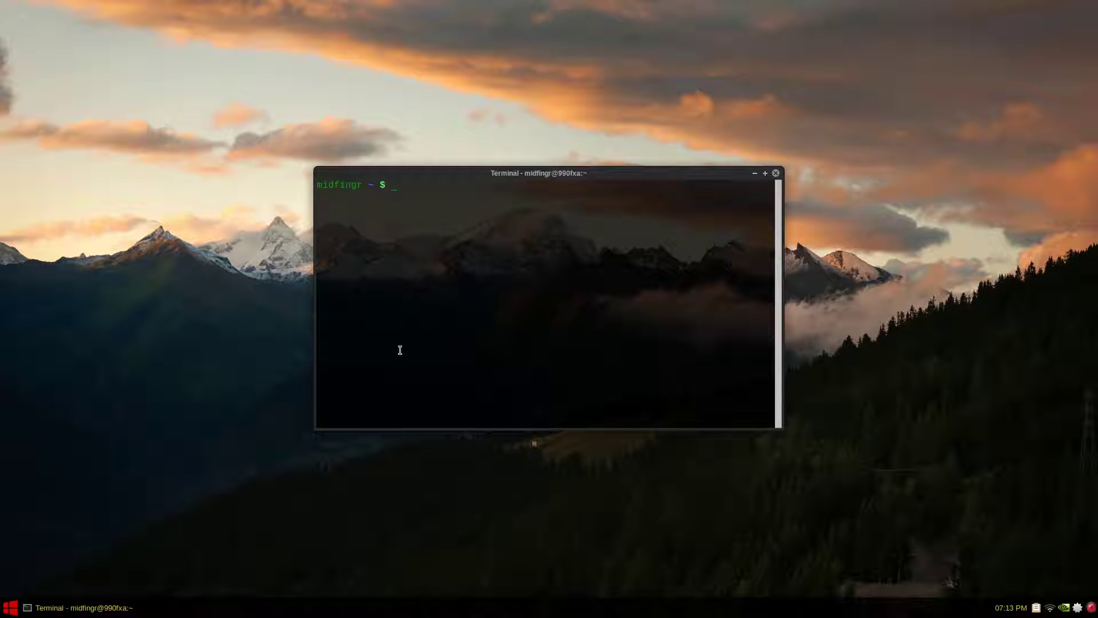
type("pac")
type("plasma")
key("Return")
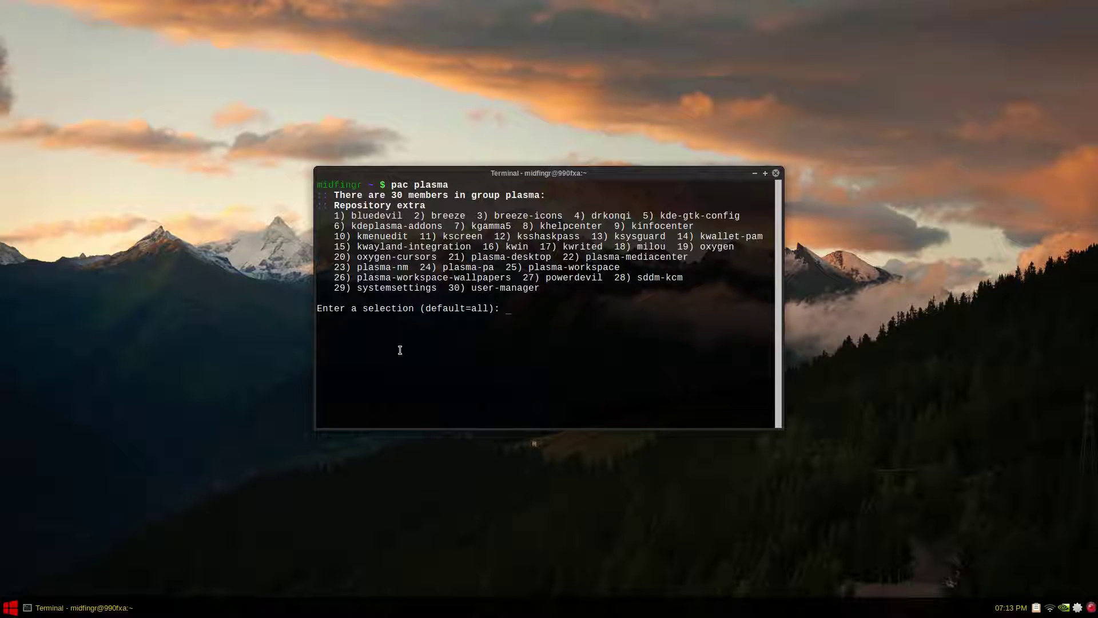
key("Return")
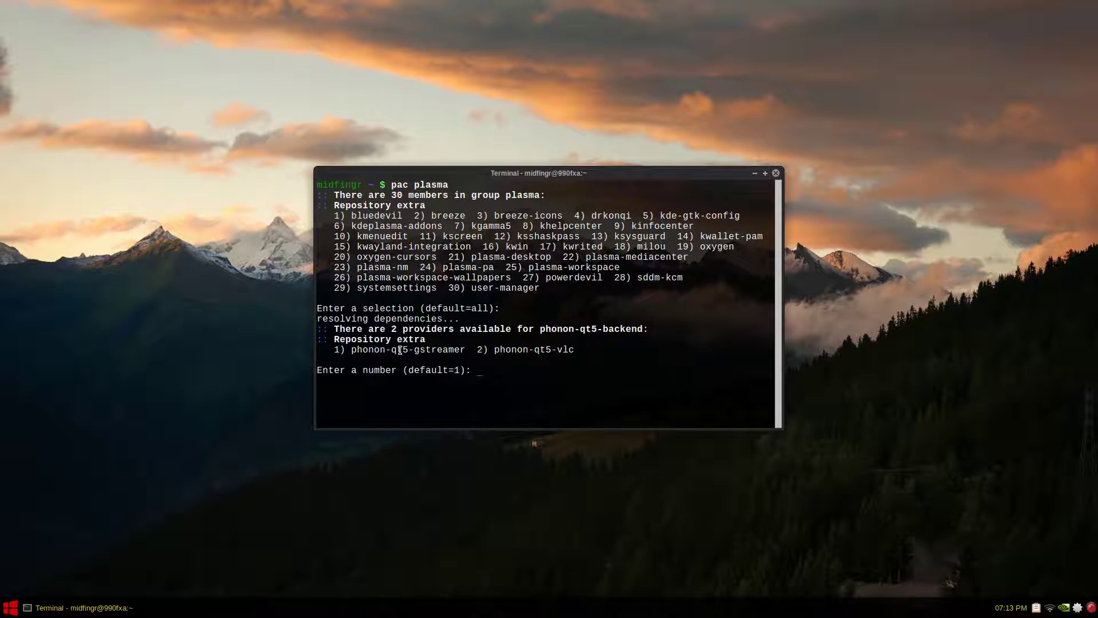
key("Return")
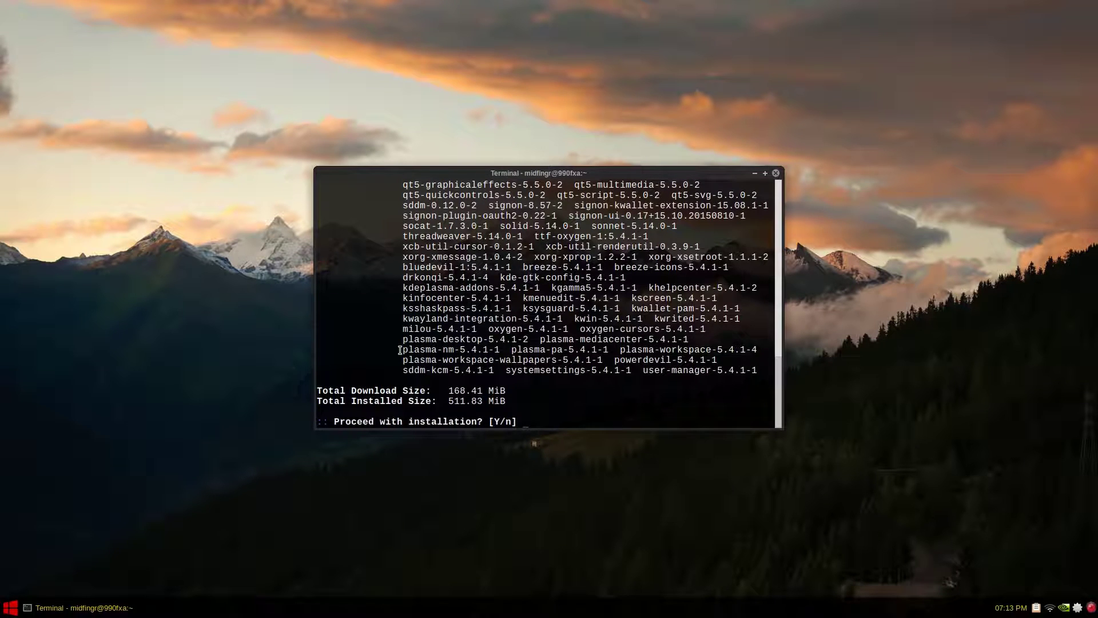
key("Return")
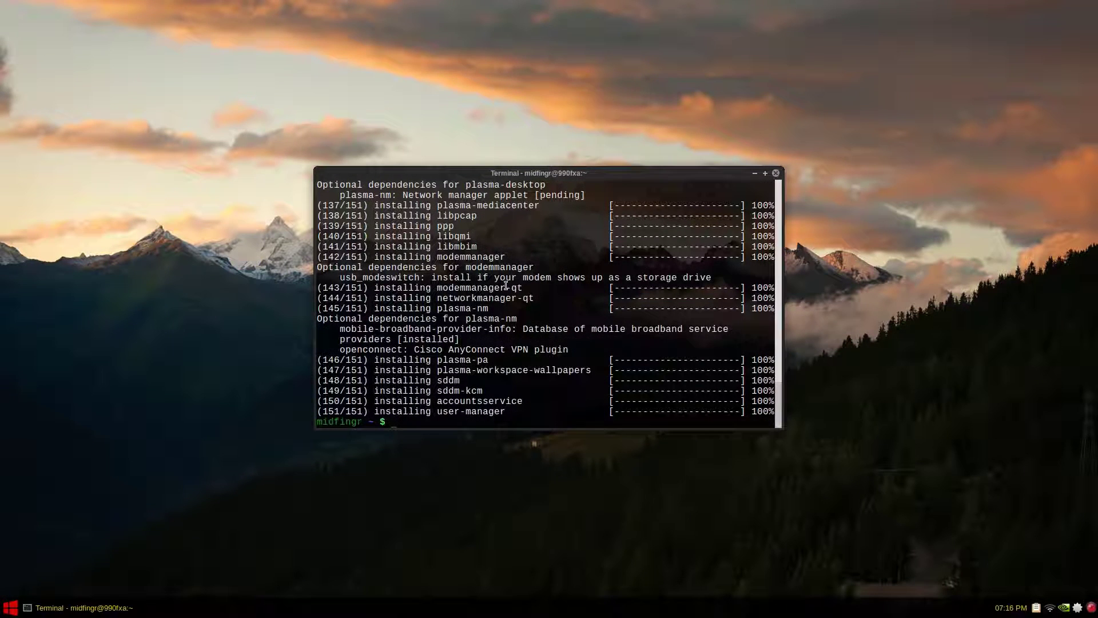
Clear the screen and page through the sddm file list from 'locate sddm |less'.
type("md")
key("Return")
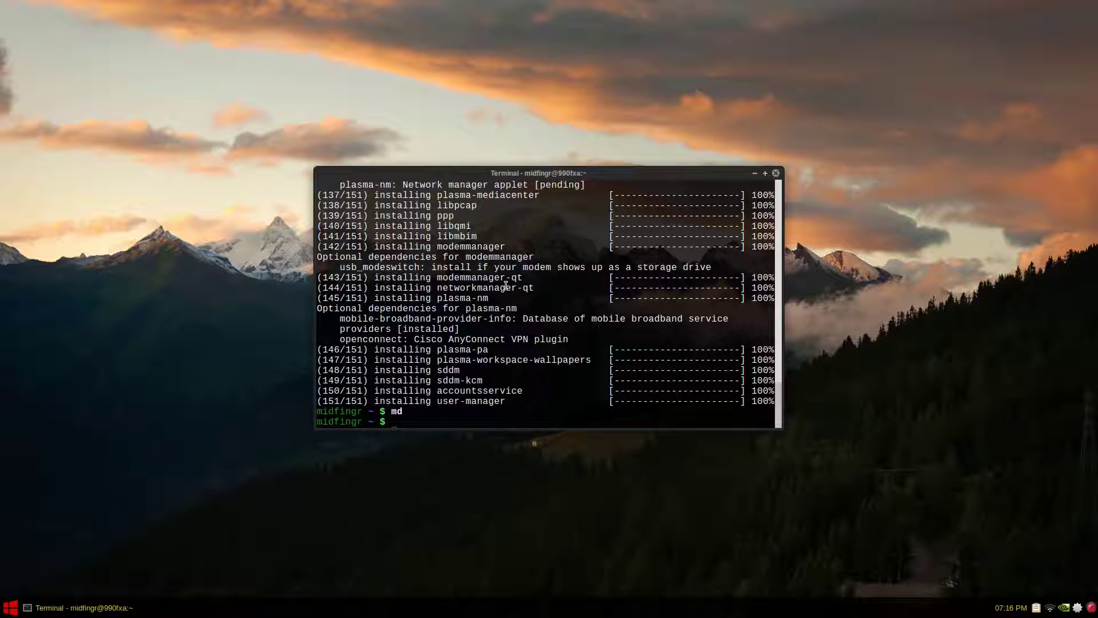
key("ctrl+l")
type("loca")
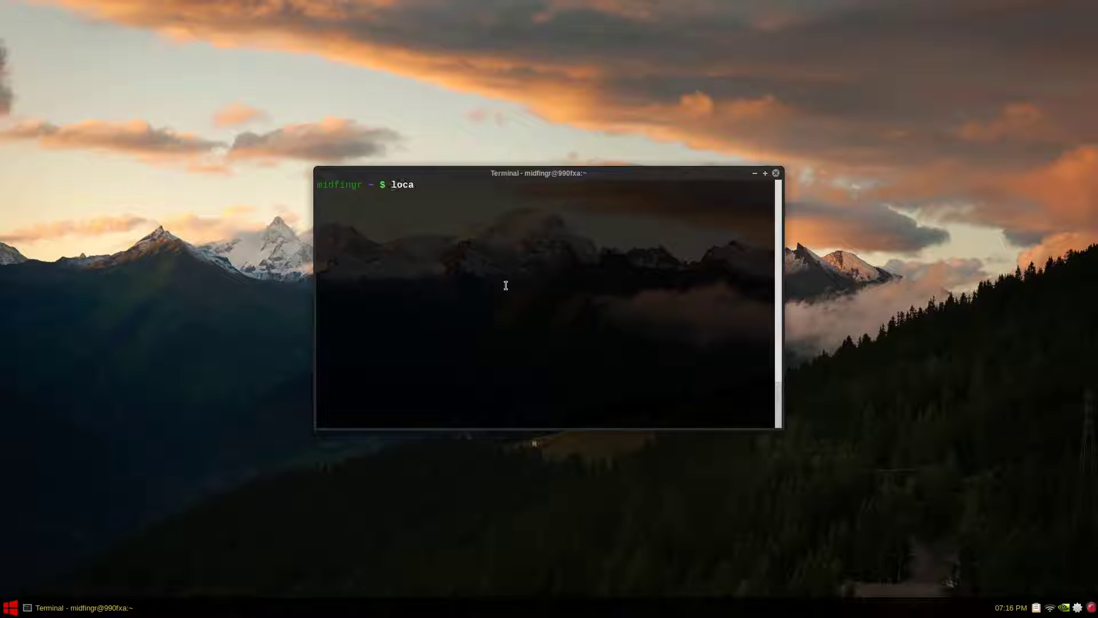
type("te sddm |less")
key("Return")
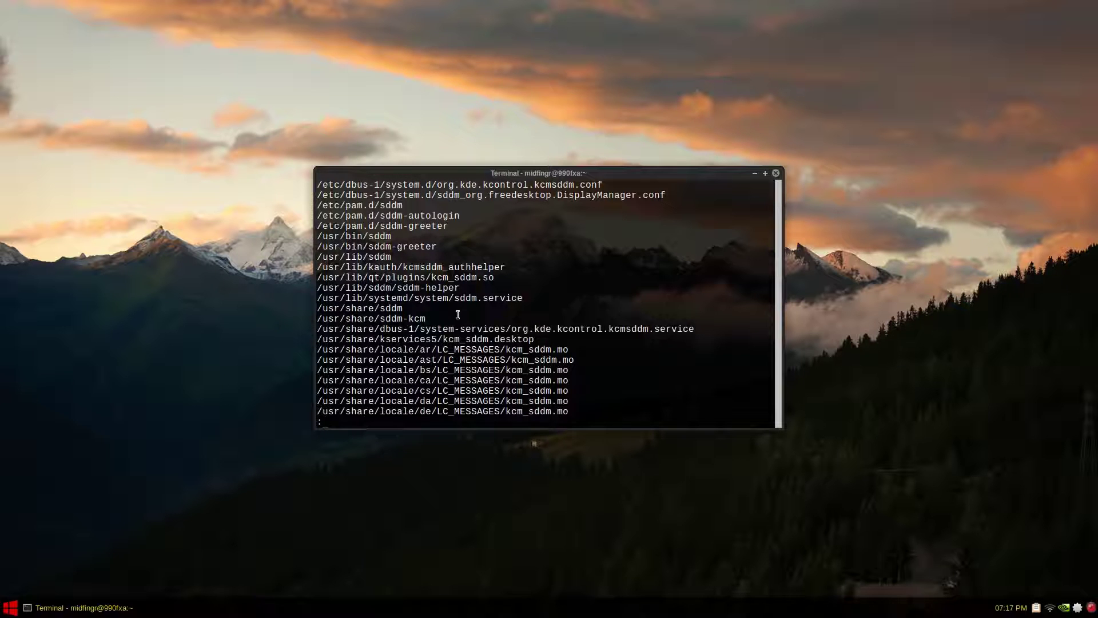
scroll(458, 314, "down", 7)
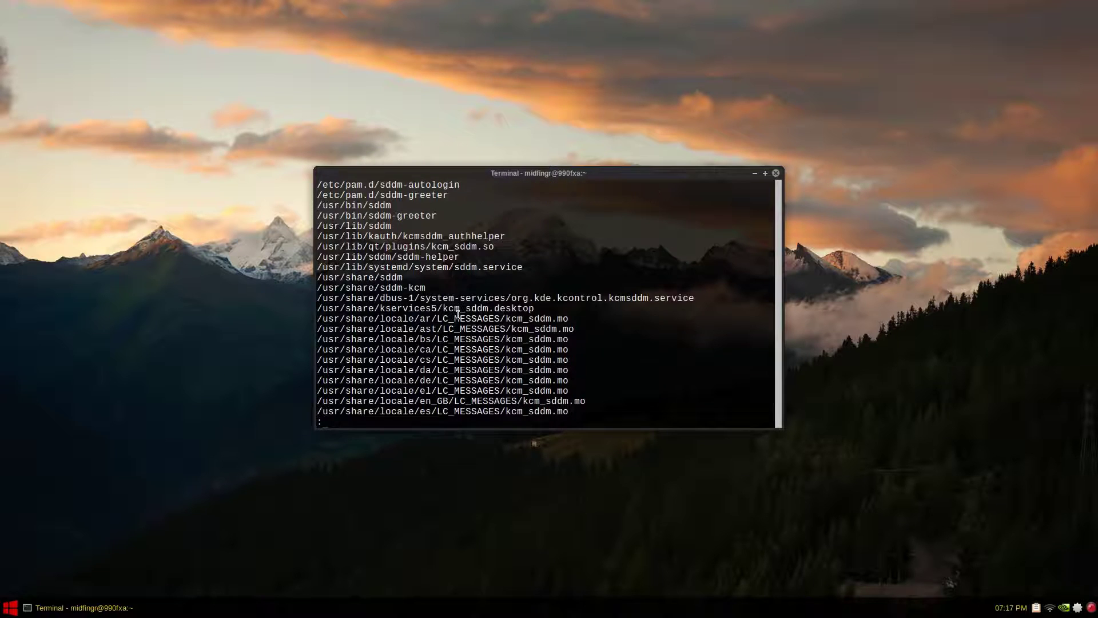
scroll(457, 314, "down", 10)
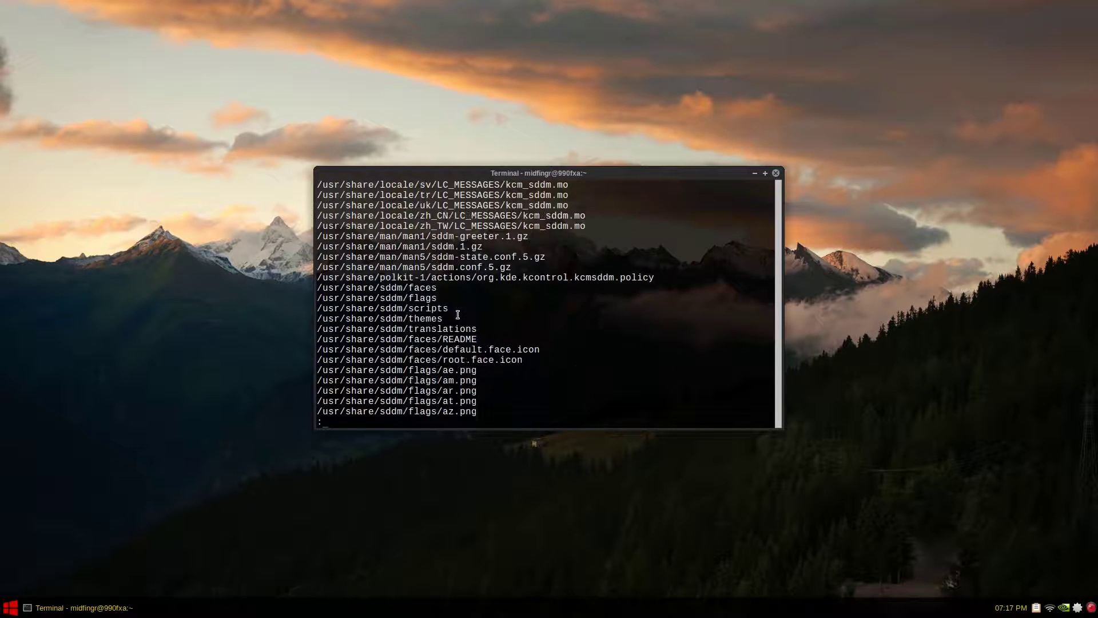
scroll(457, 314, "down", 20)
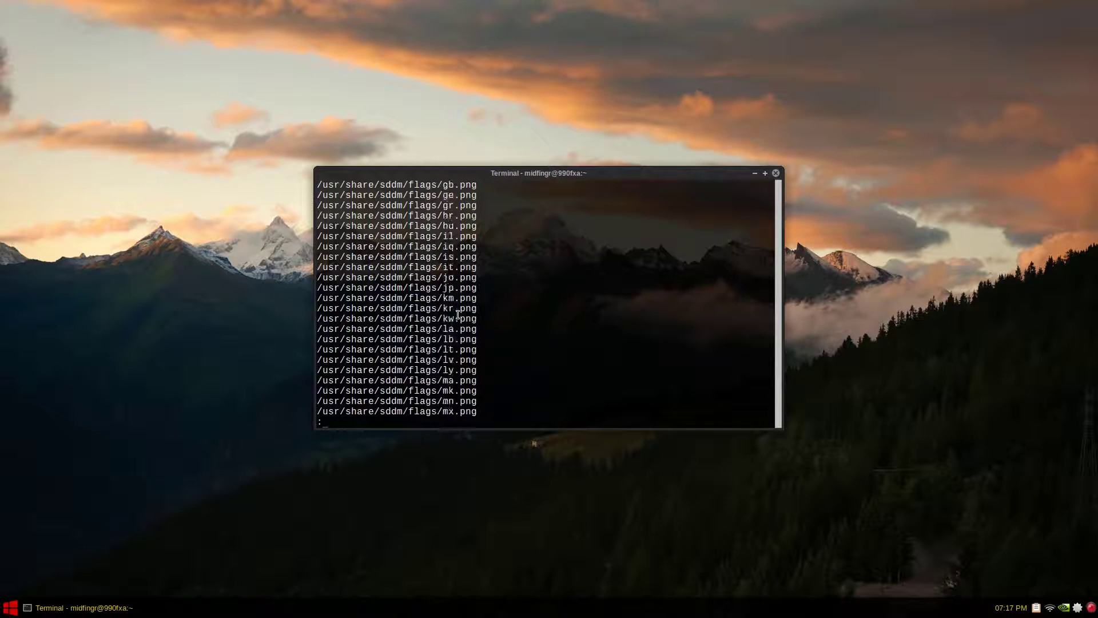
key("q")
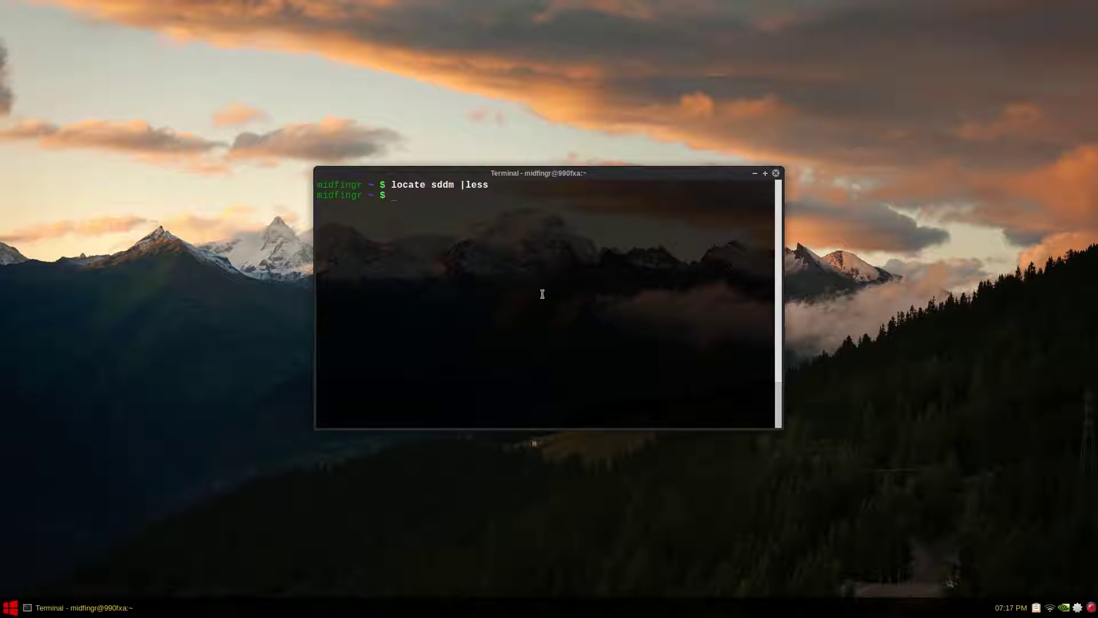
List the kwin files with 'locate kwin |less' and mark the /usr/bin/kwin_x11 path.
key("Up")
key("BackSpace")
key("BackSpace")
key("BackSpace")
key("BackSpace")
key("BackSpace")
key("BackSpace")
key("BackSpace")
key("BackSpace")
key("BackSpace")
key("BackSpace")
type("kwin |less")
key("Return")
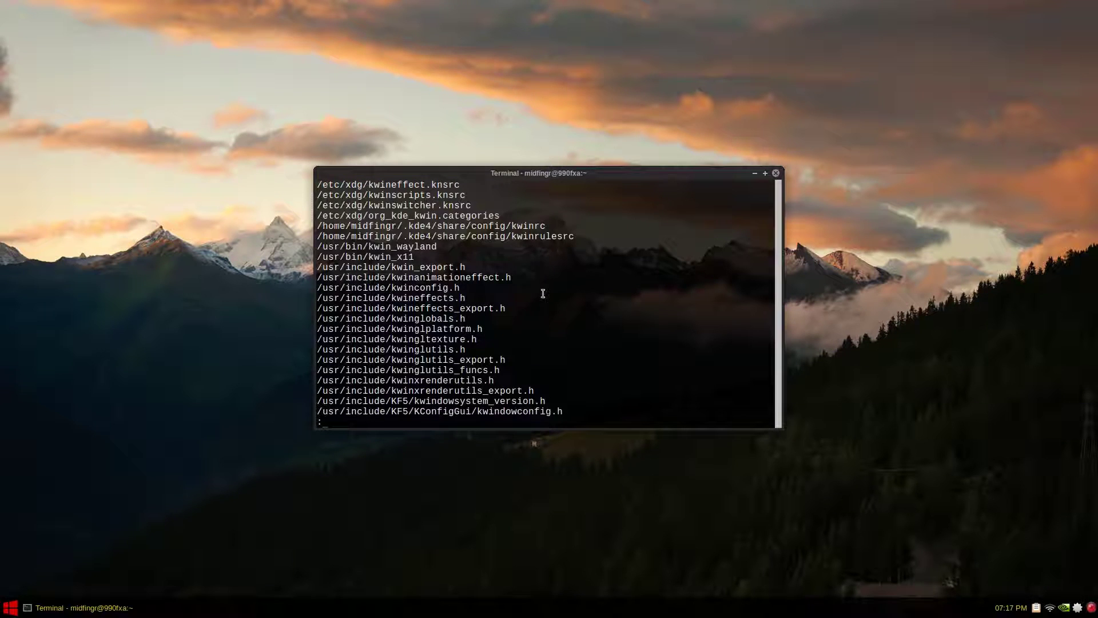
double_click(385, 255)
Start KWin as the window manager with 'kwin_x11 --replace &'.
key("q")
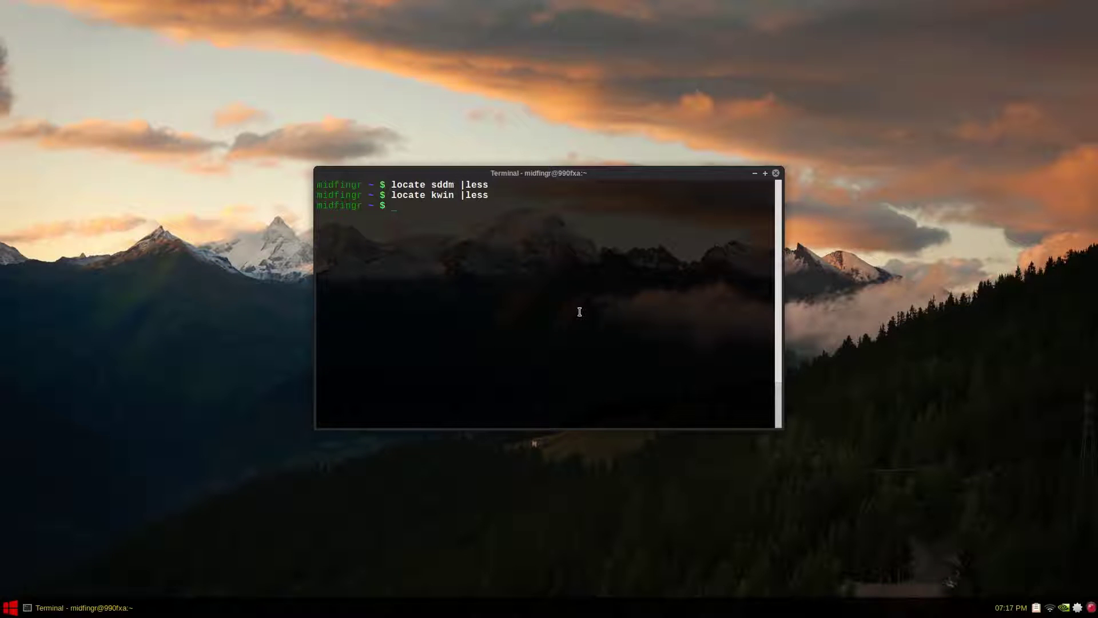
type("kwin_X")
key("BackSpace")
type("x")
key("Tab")
type("--re")
type("p")
key("BackSpace")
type("replace &")
key("Return")
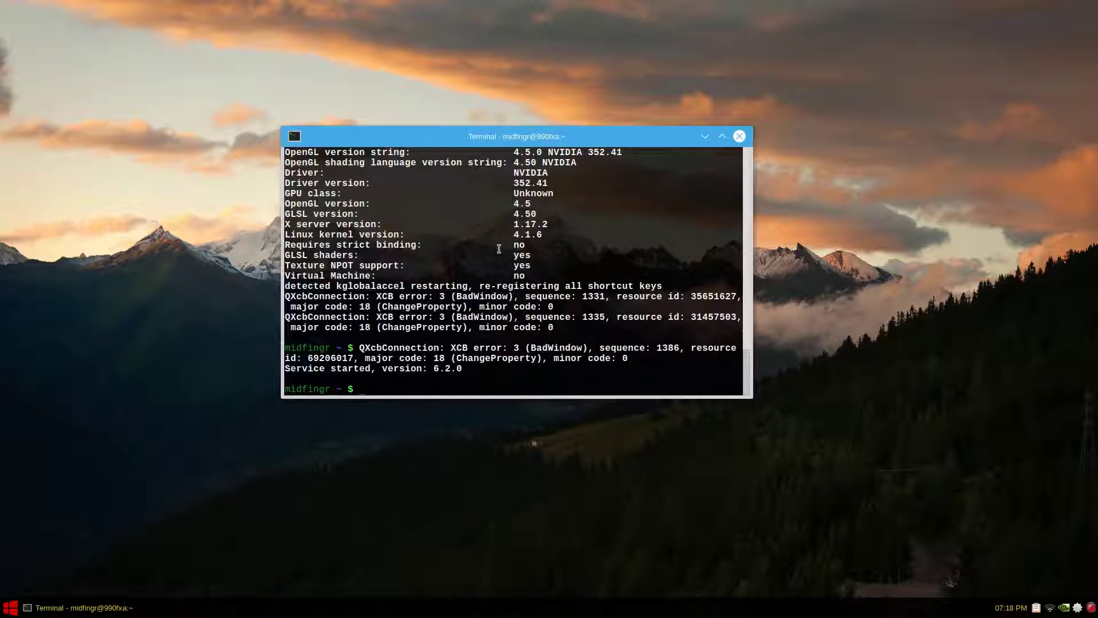
Open the Whisker application menu to the Accessories category and close it again.
left_click(10, 607)
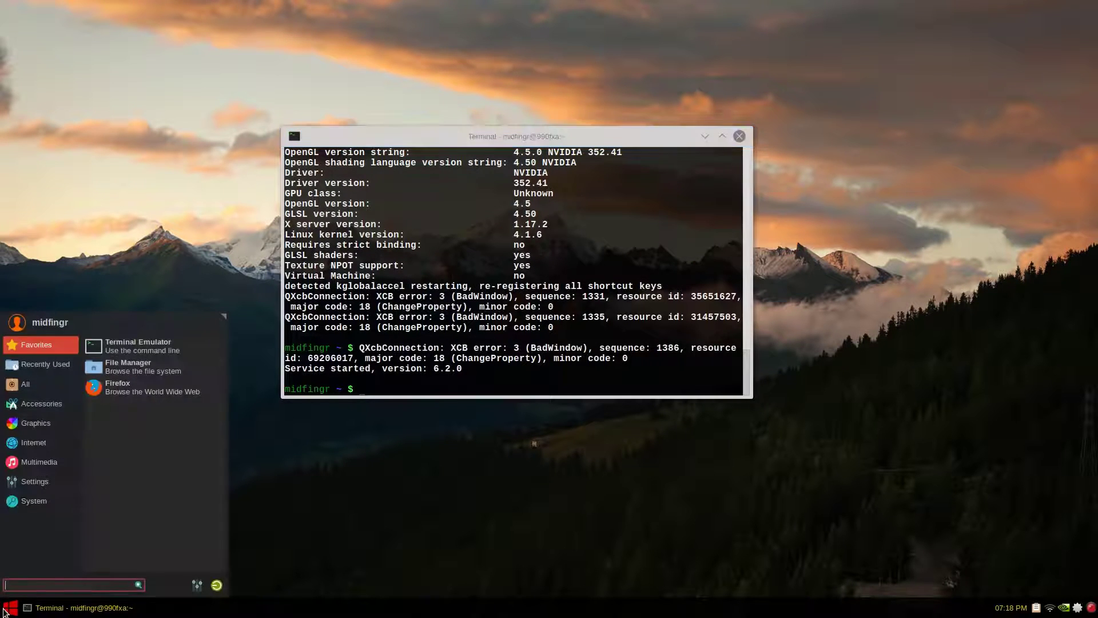
left_click(40, 403)
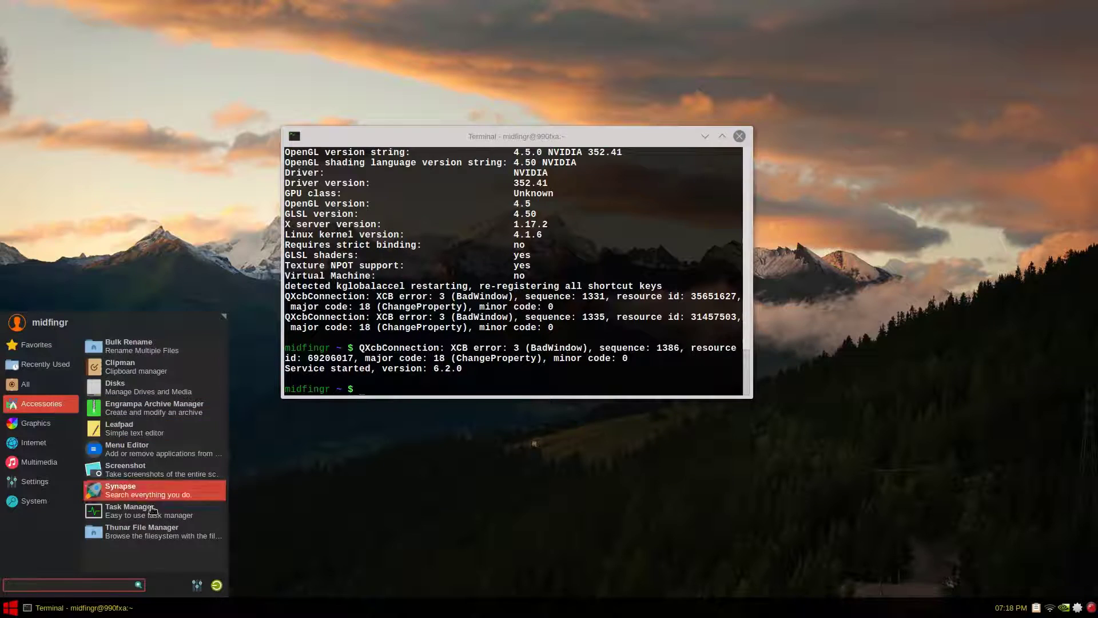
left_click(438, 317)
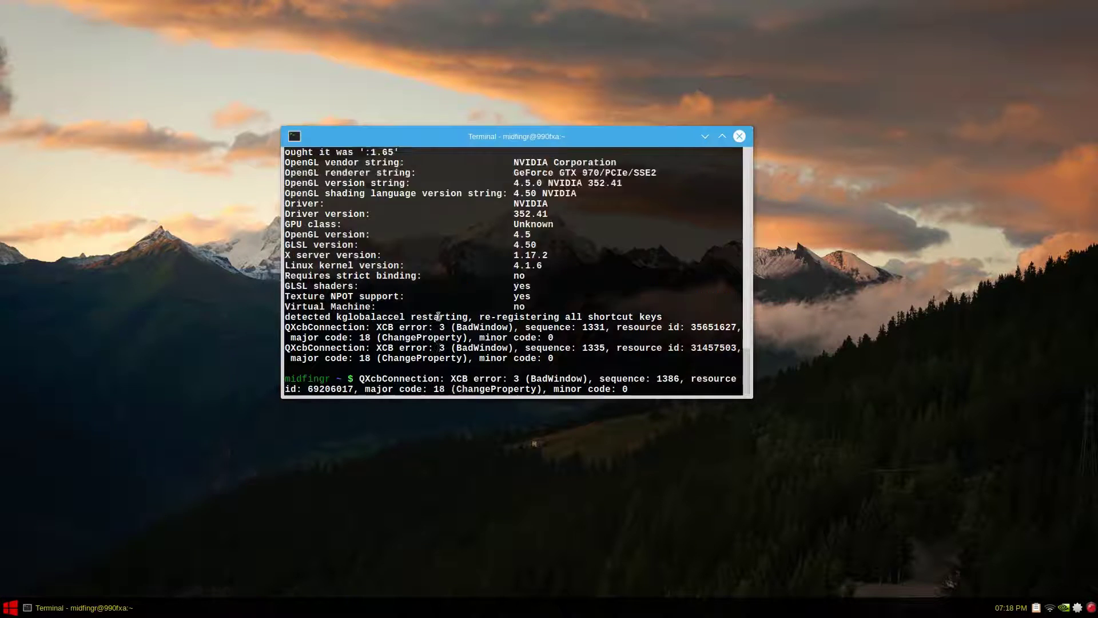
scroll(438, 316, "up", 10)
scroll(438, 316, "down", 11)
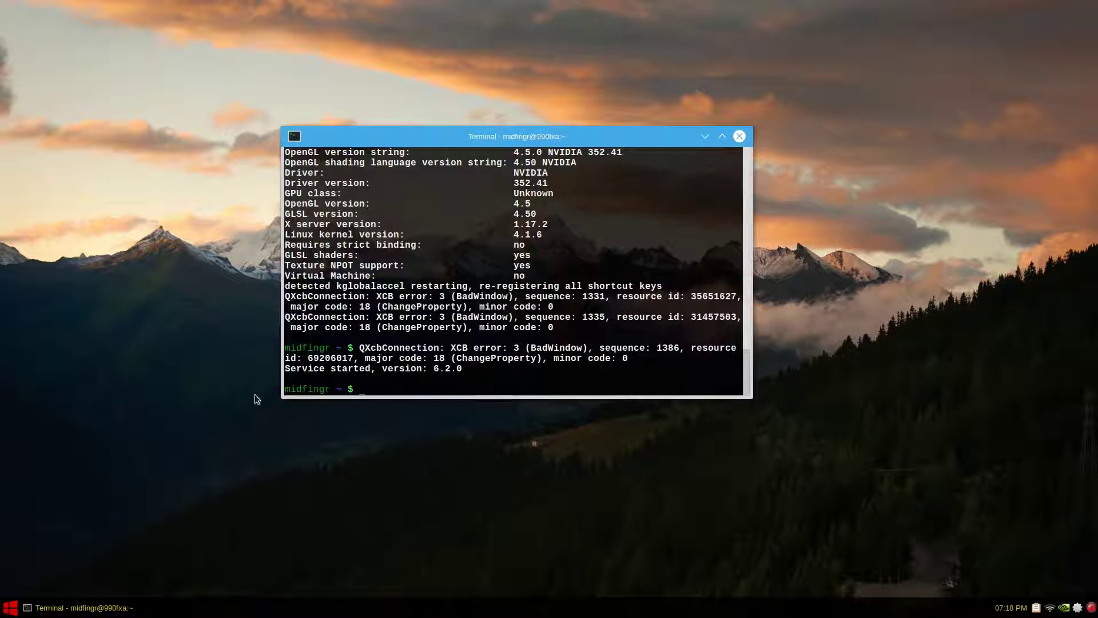
left_click(9, 606)
key("super")
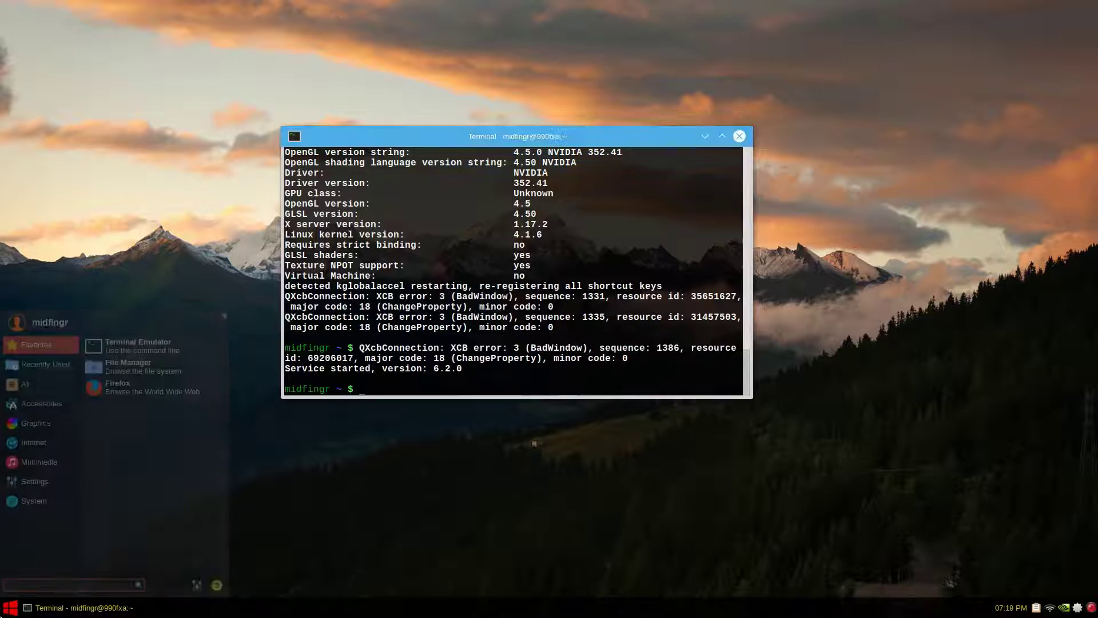
key("super")
key("super")
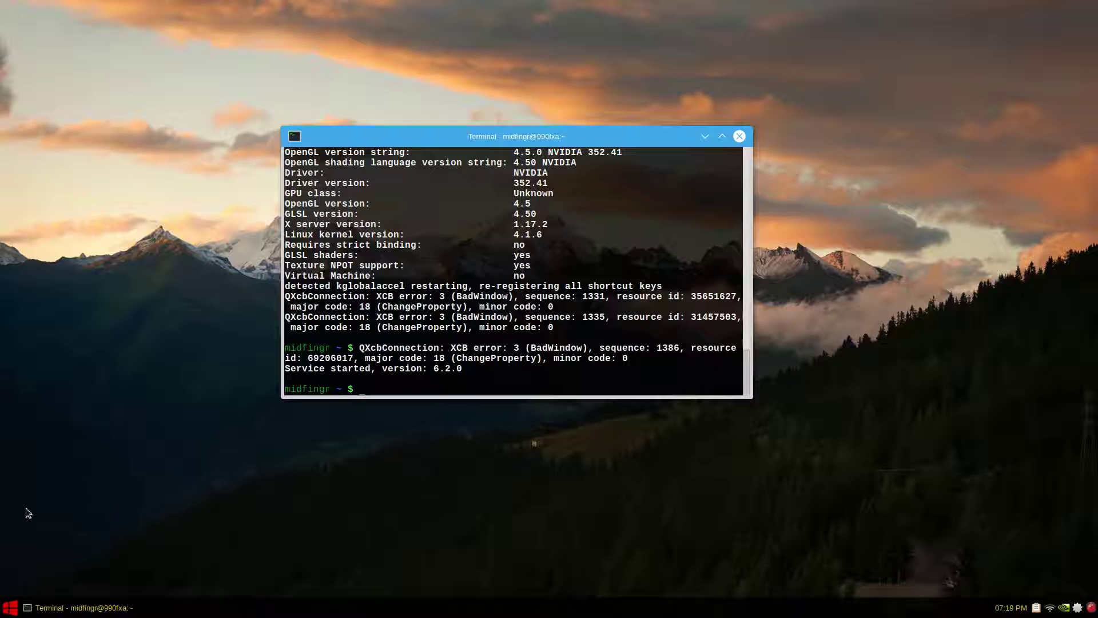
key("ctrl+space")
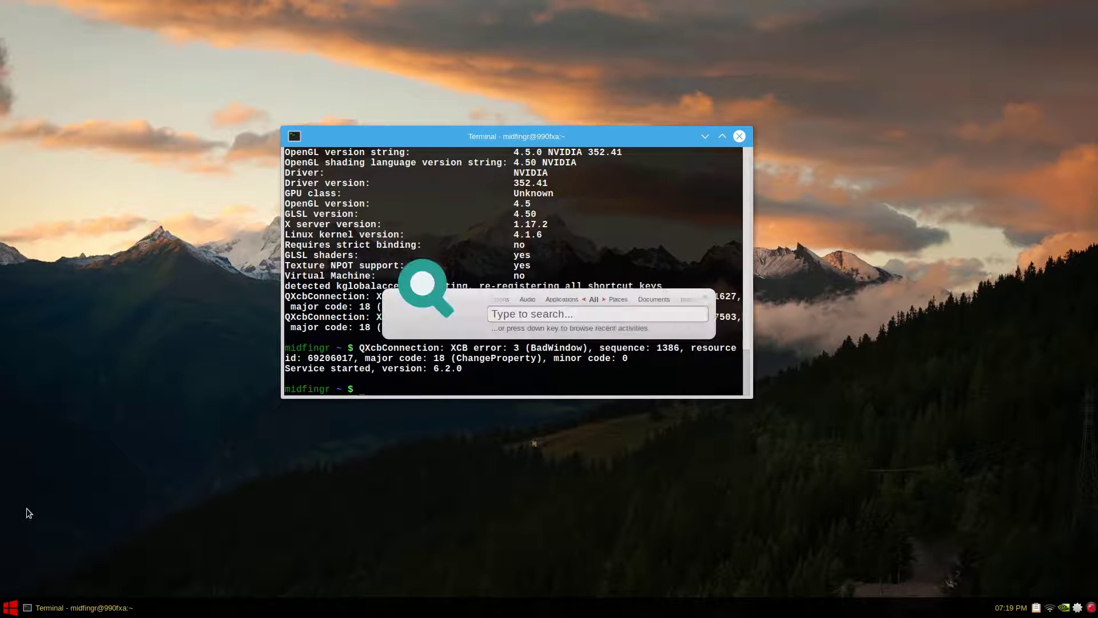
type("keyboard")
key("Return")
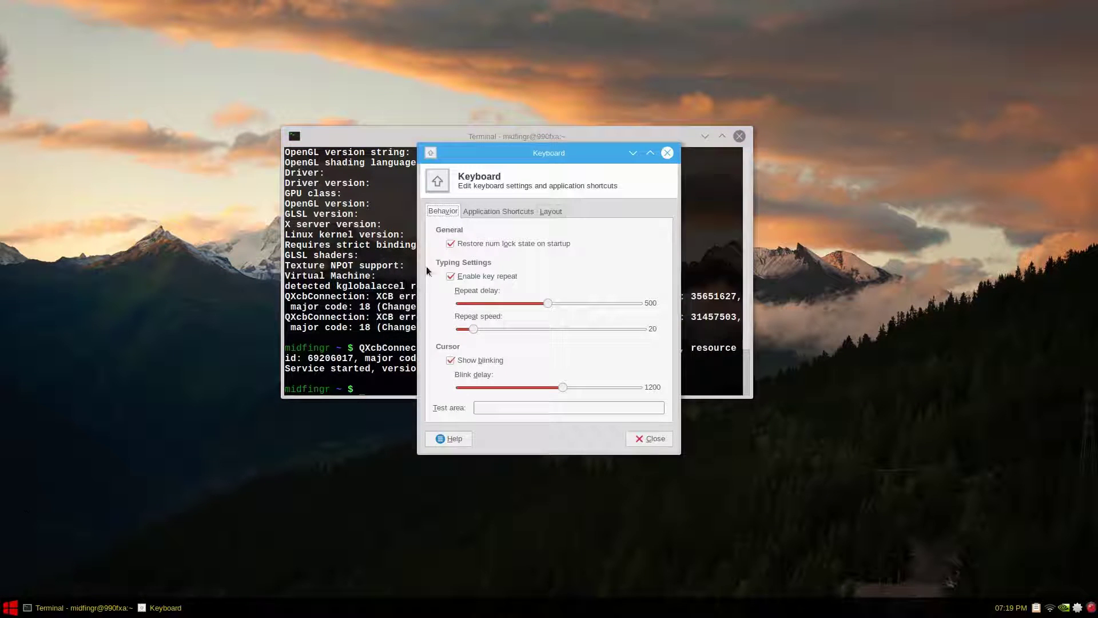
left_click(499, 211)
scroll(498, 347, "down", 1)
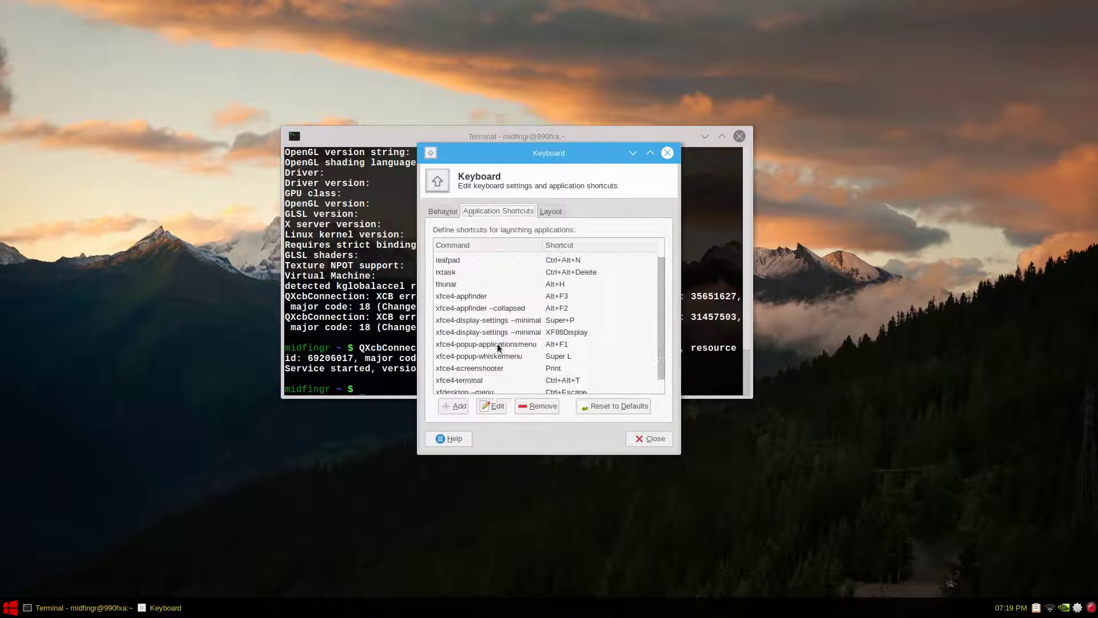
double_click(596, 359)
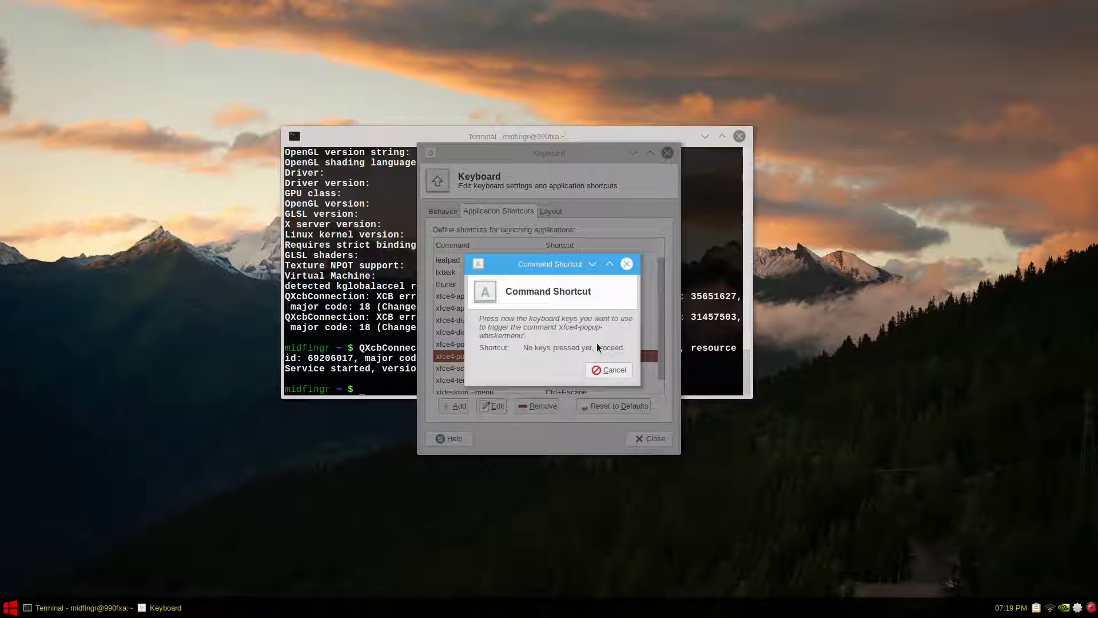
key("super")
left_click(650, 438)
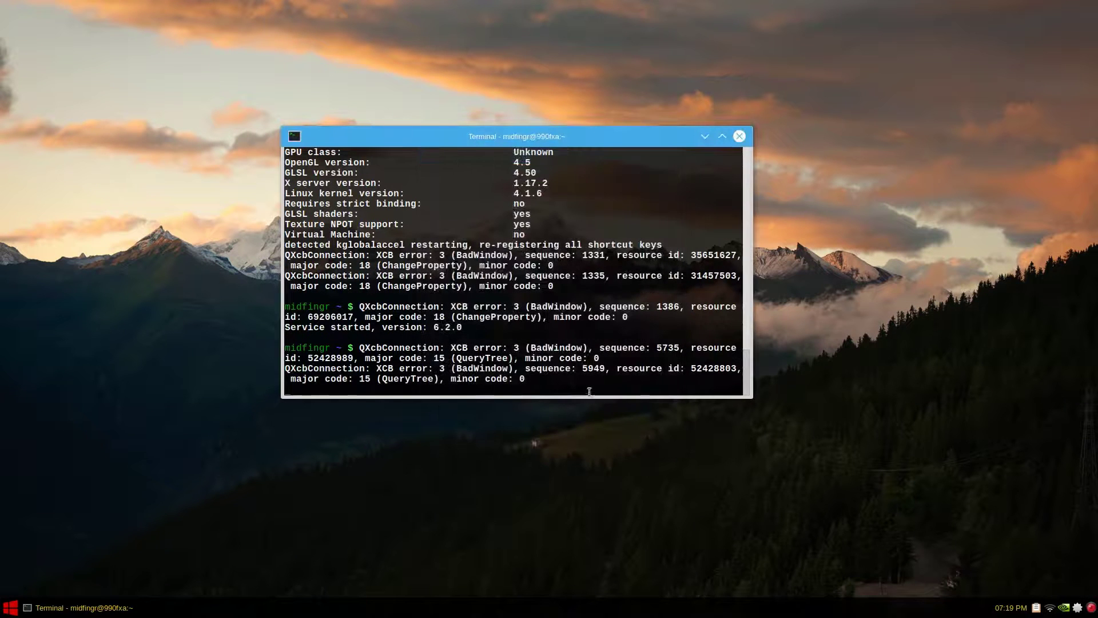
key("Return")
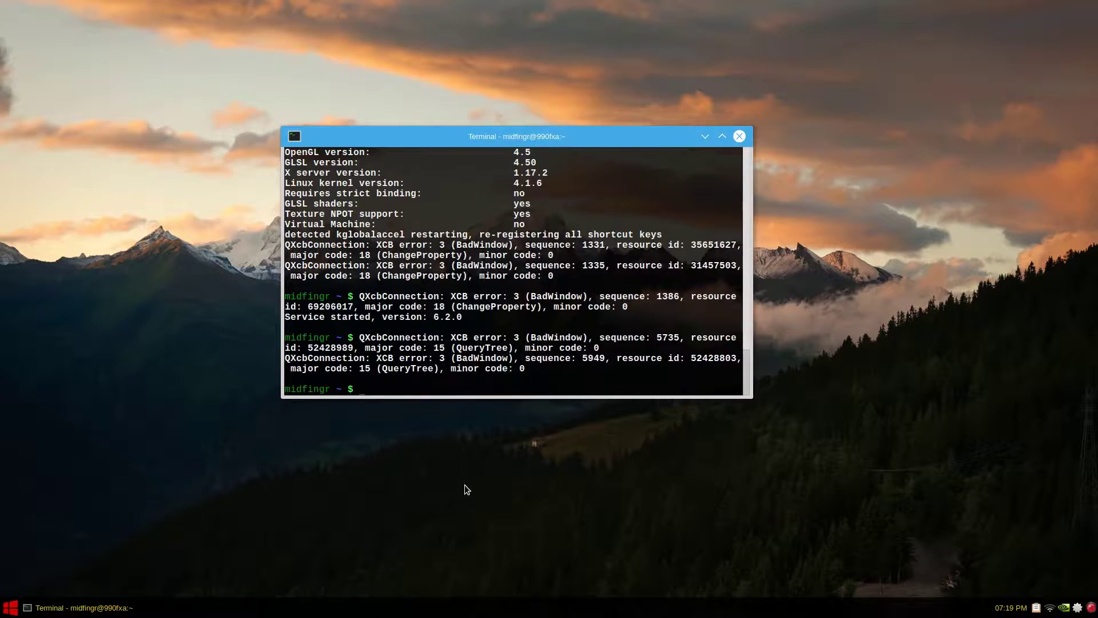
key("super+equal")
key("super+minus")
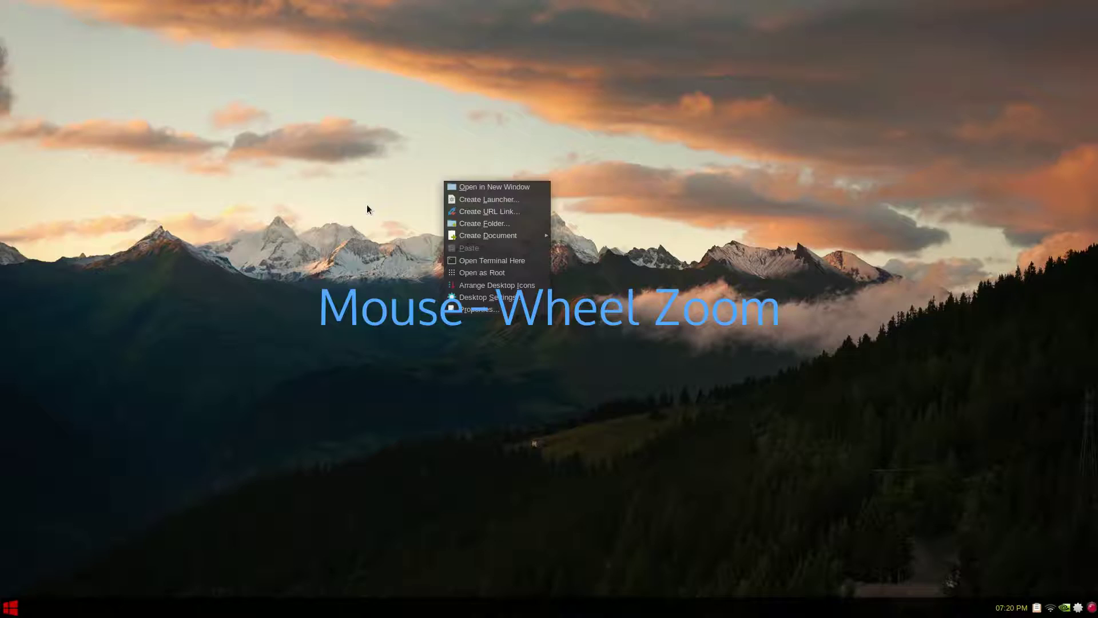
Log out of the Xfce session to reach an empty KDE Plasma 5 desktop.
left_click(437, 258)
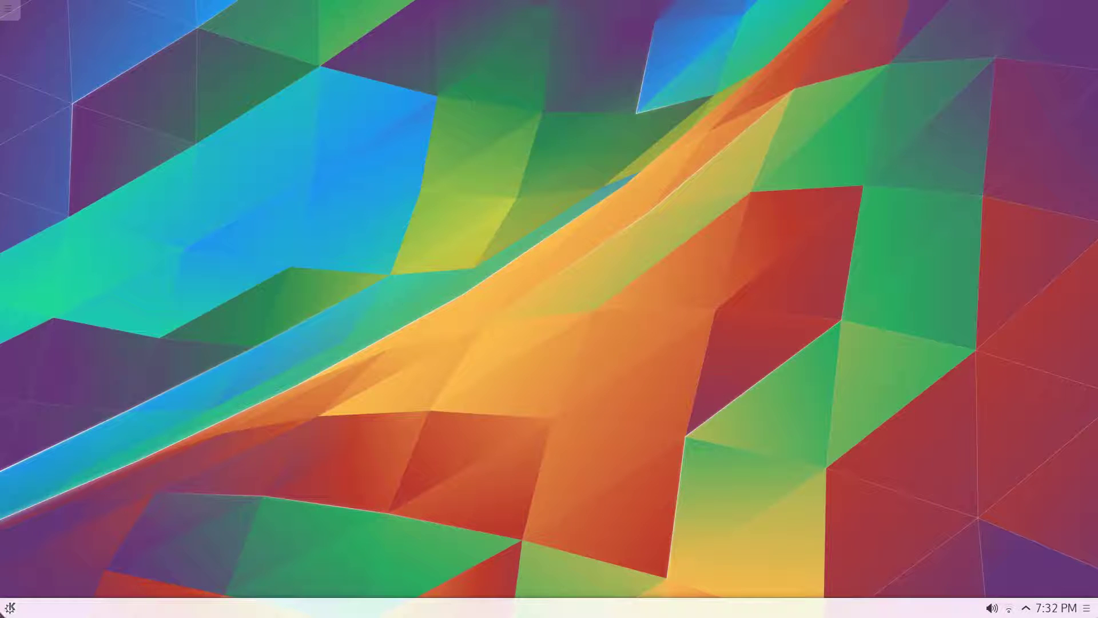
left_click(10, 608)
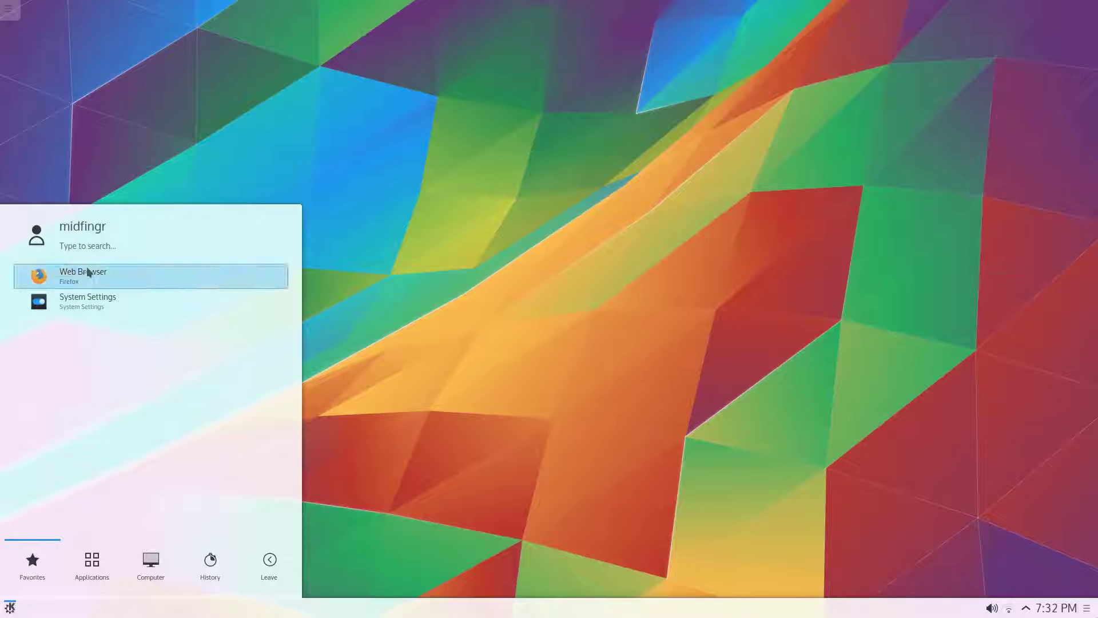
left_click(76, 307)
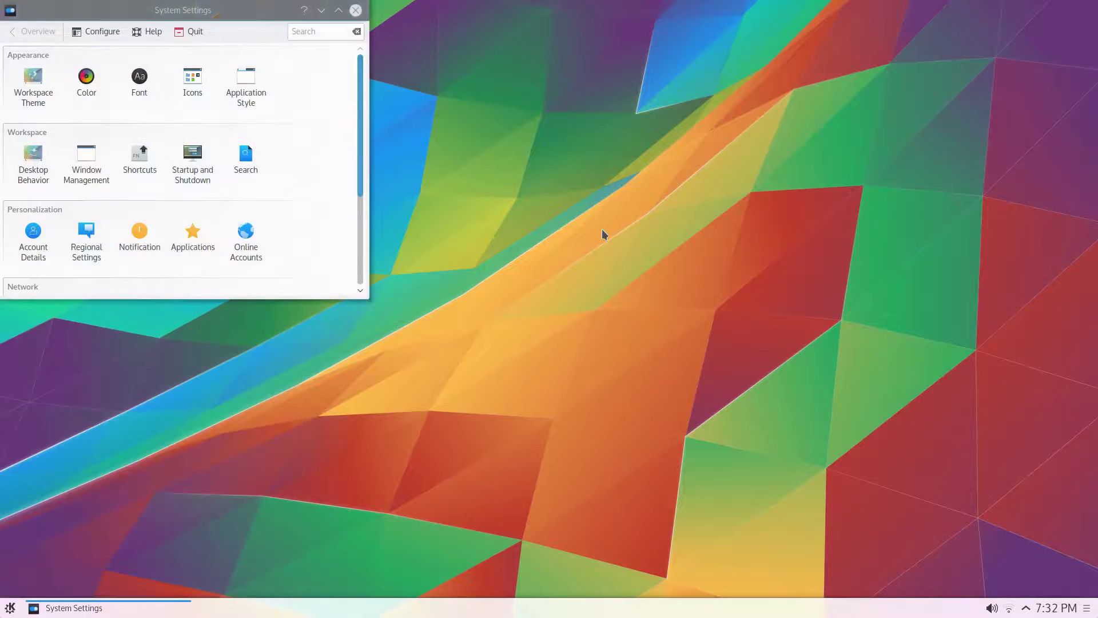
left_click_drag(209, 9, 474, 62)
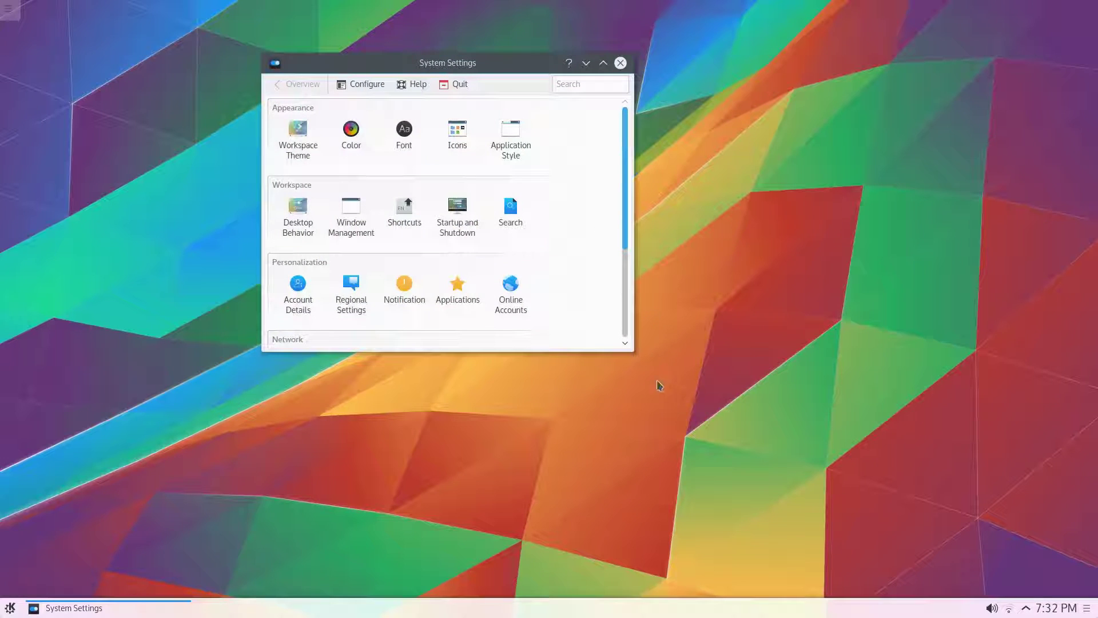
left_click_drag(640, 356, 928, 526)
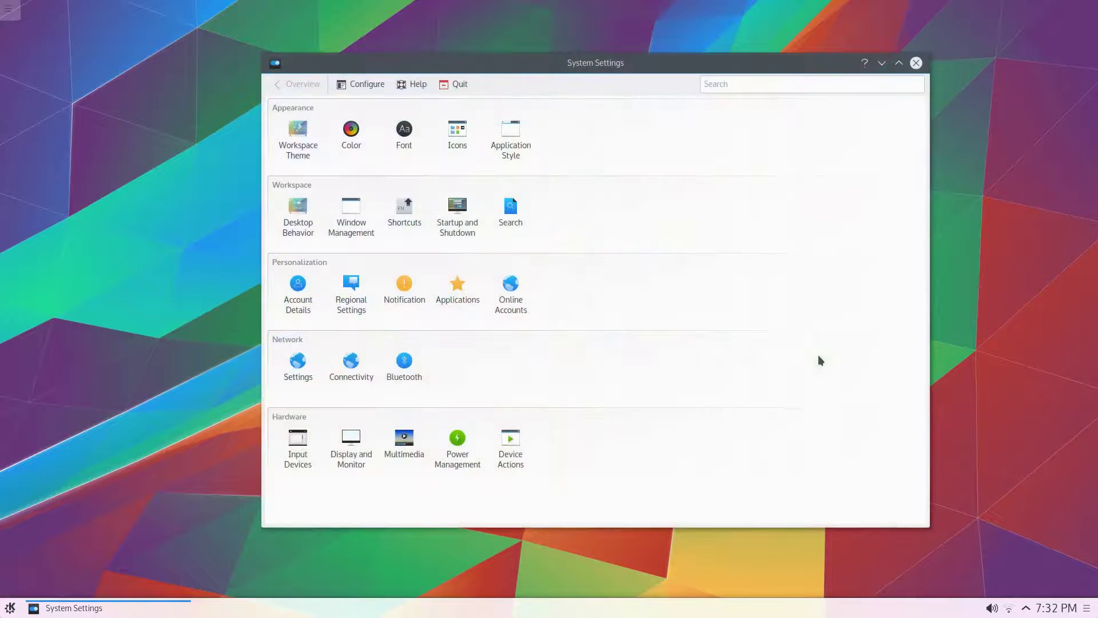
left_click(916, 63)
right_click(388, 159)
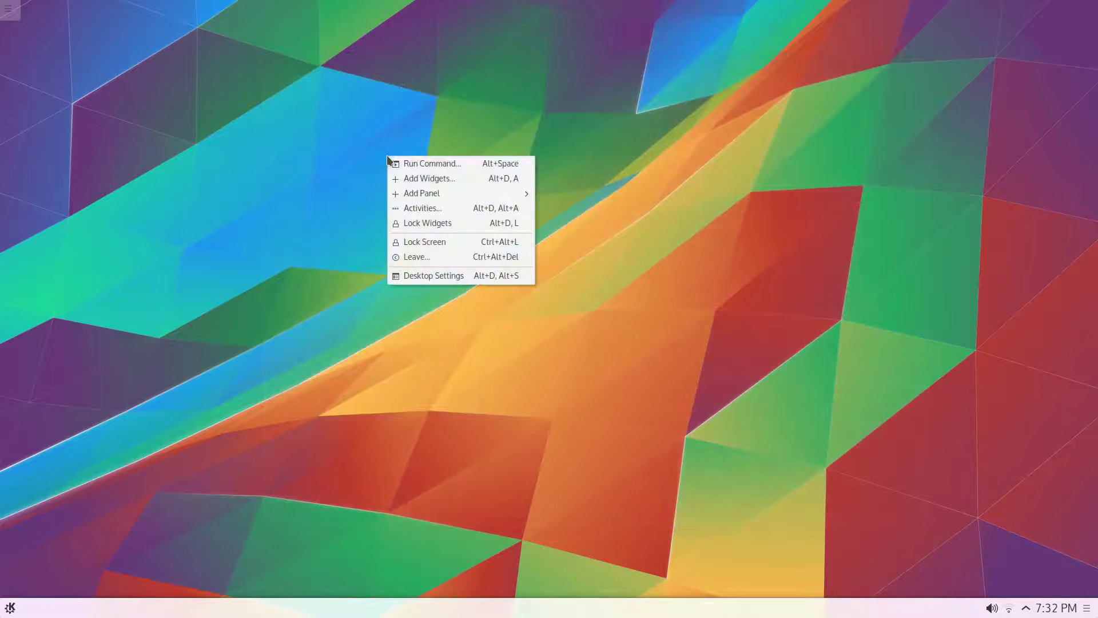
left_click(461, 277)
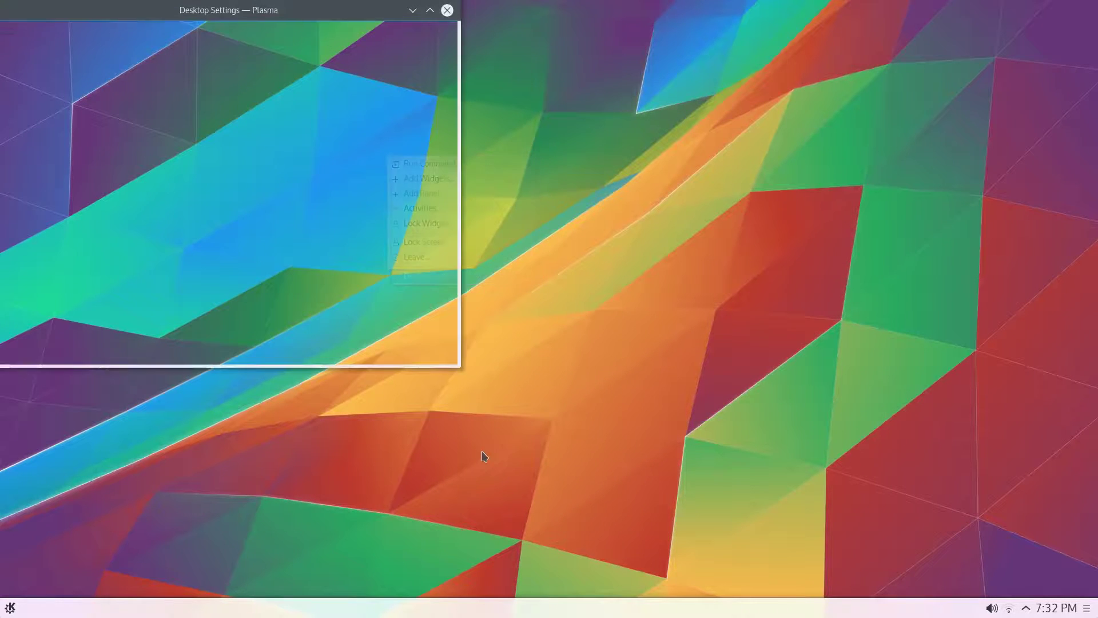
left_click_drag(318, 8, 588, 66)
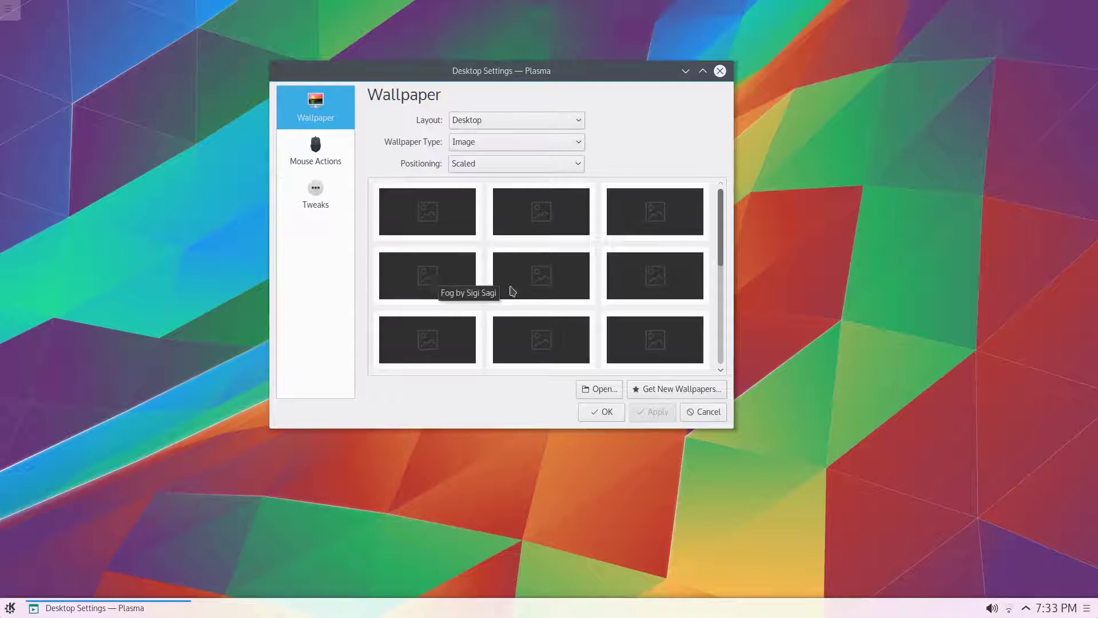
scroll(569, 297, "down", 2)
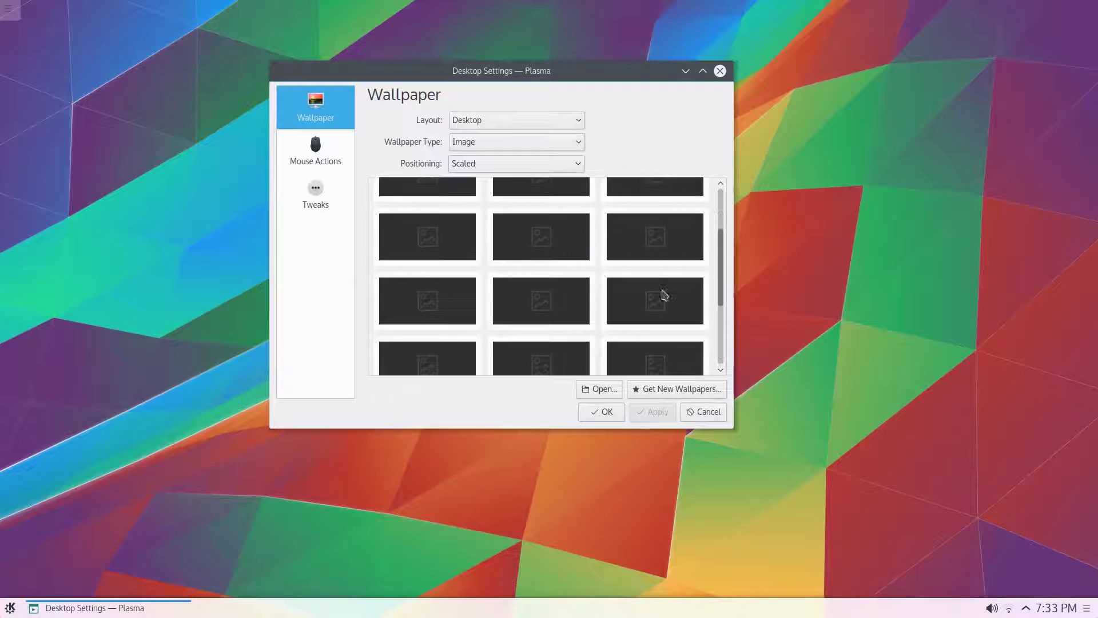
scroll(663, 294, "down", 3)
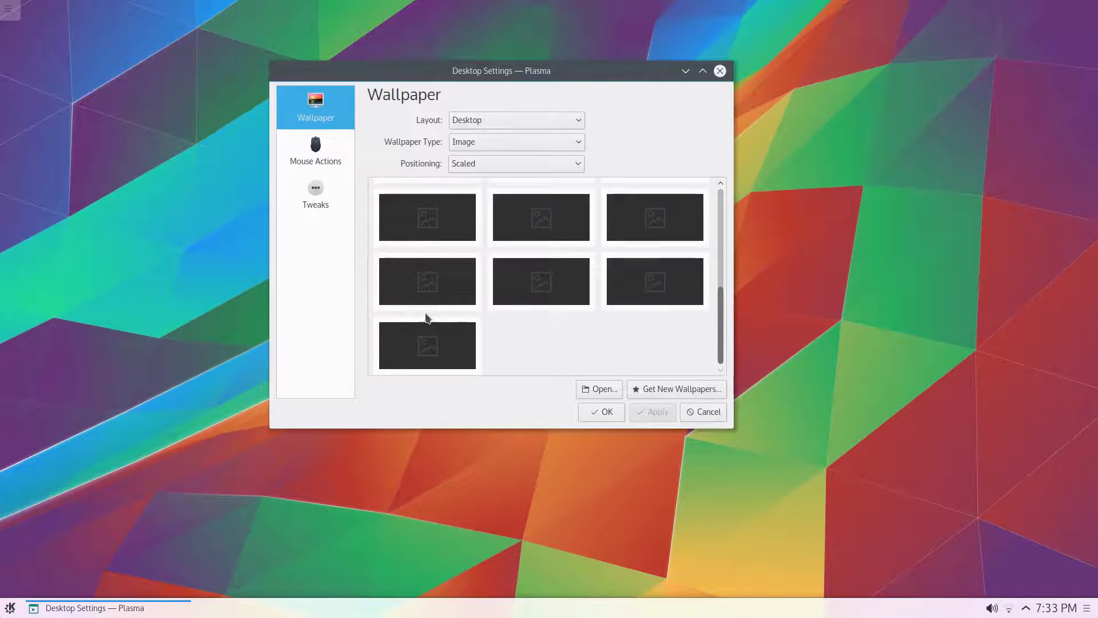
left_click(311, 159)
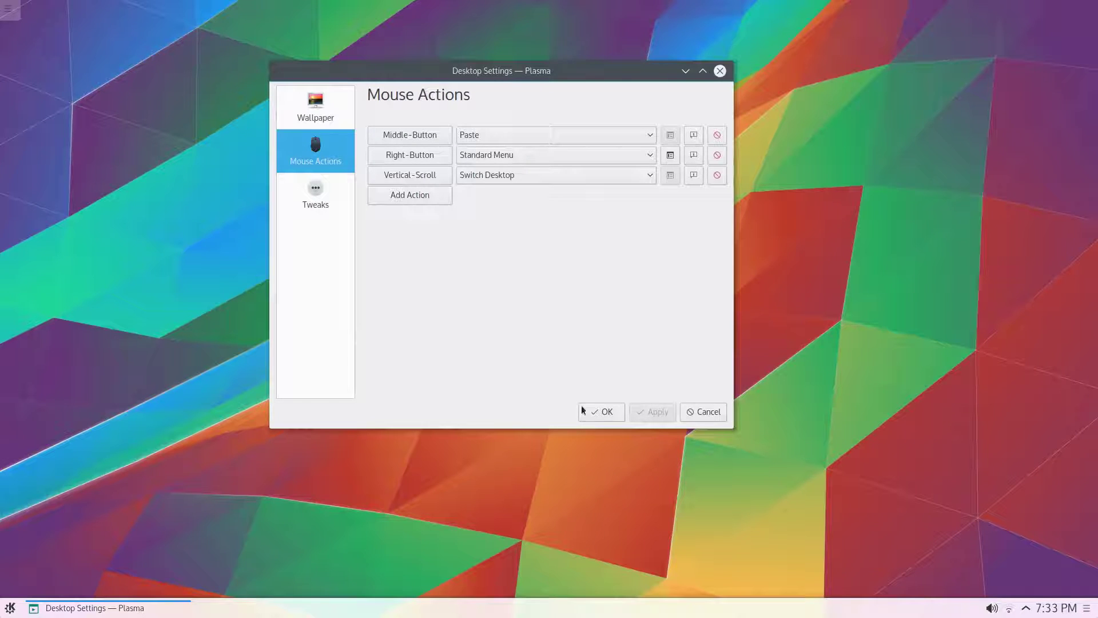
left_click(695, 418)
Launch Firefox from the Kickoff launcher, then open and close an extra blank tab.
right_click(233, 232)
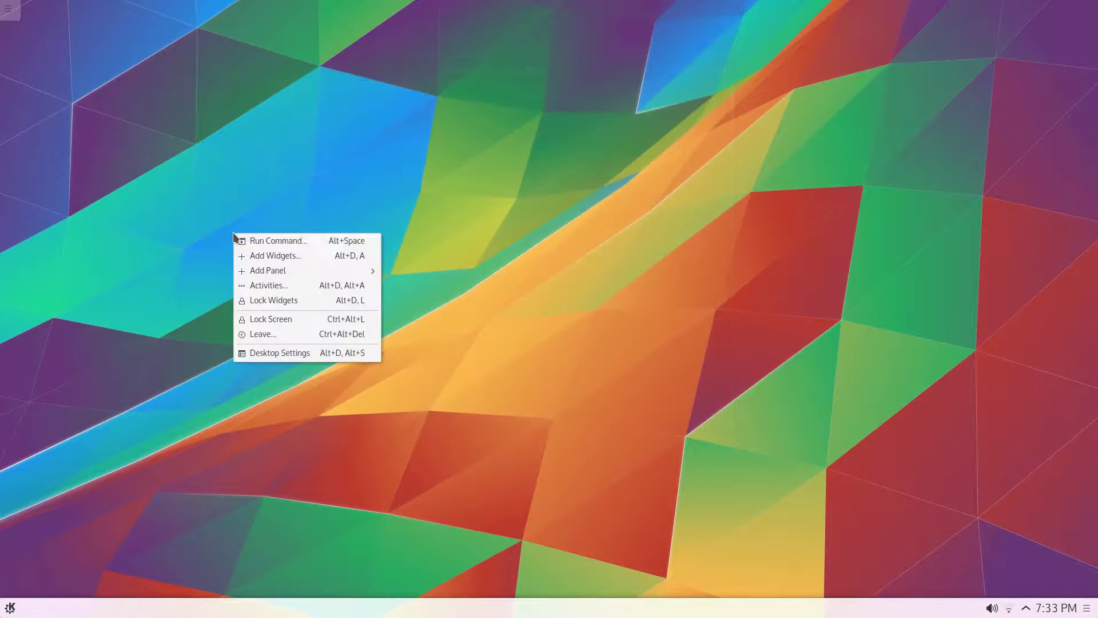
left_click(127, 318)
left_click(9, 608)
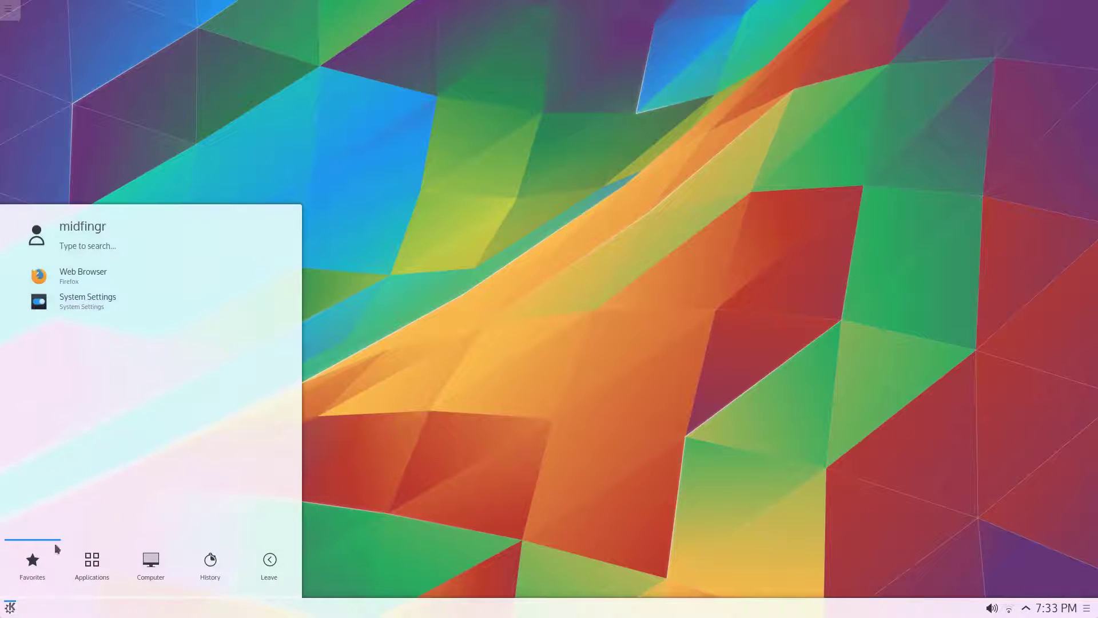
left_click(92, 280)
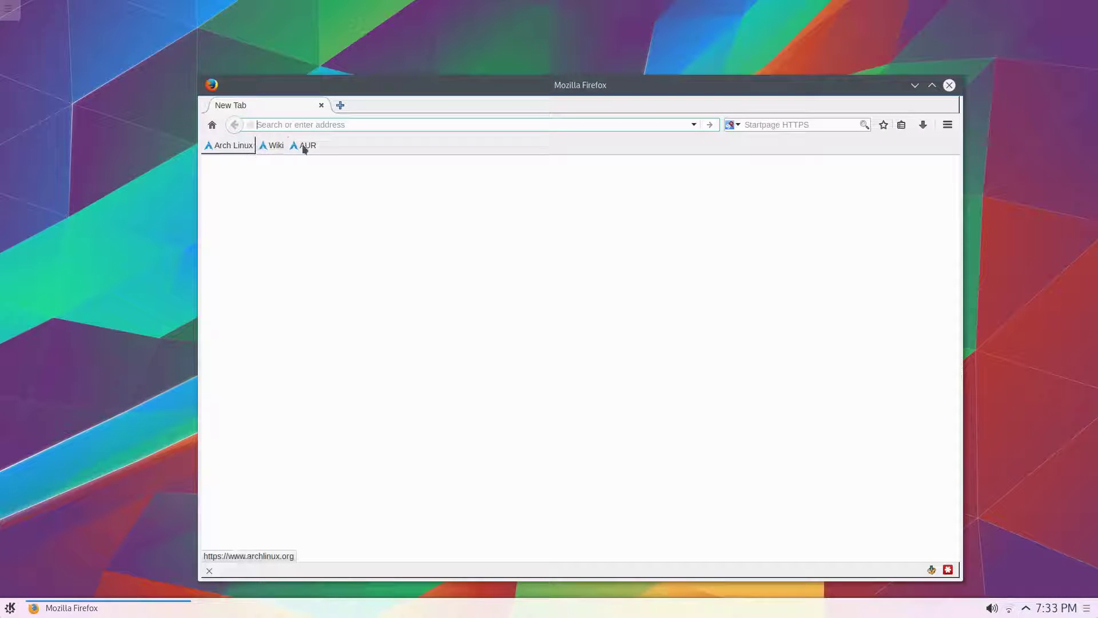
left_click(341, 105)
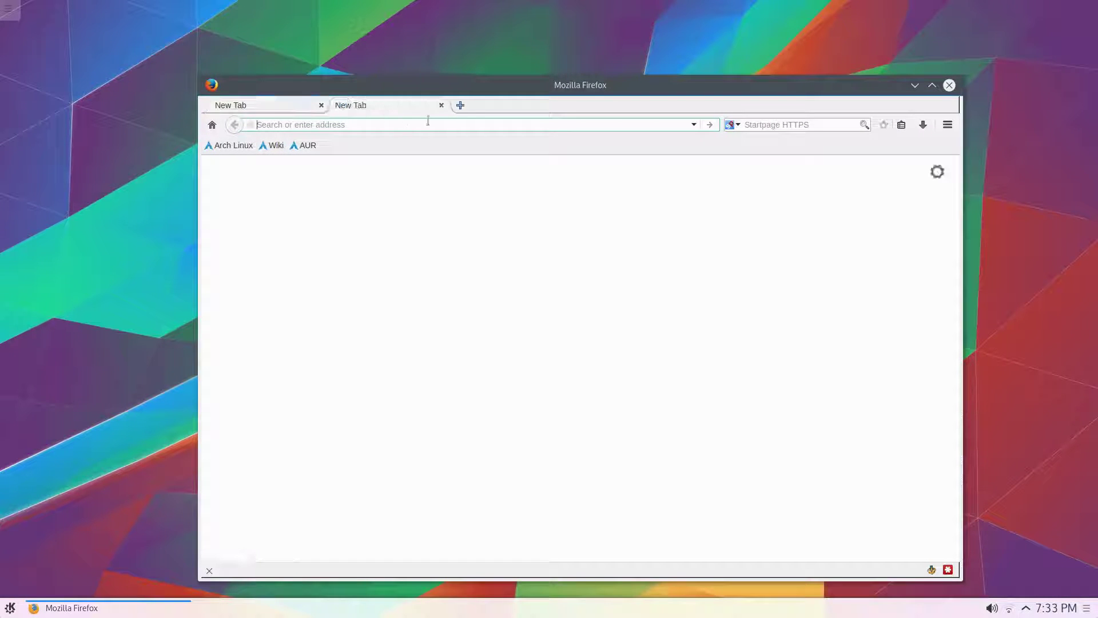
left_click(442, 107)
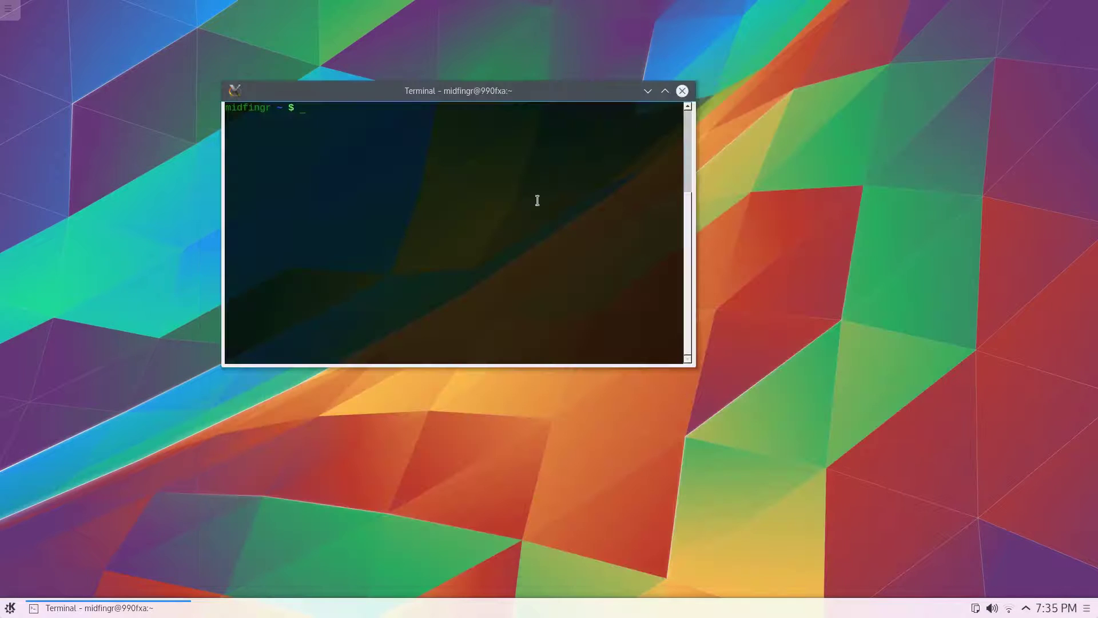
Install the ksuperkey package with 'pac ksuperkey'.
type("k")
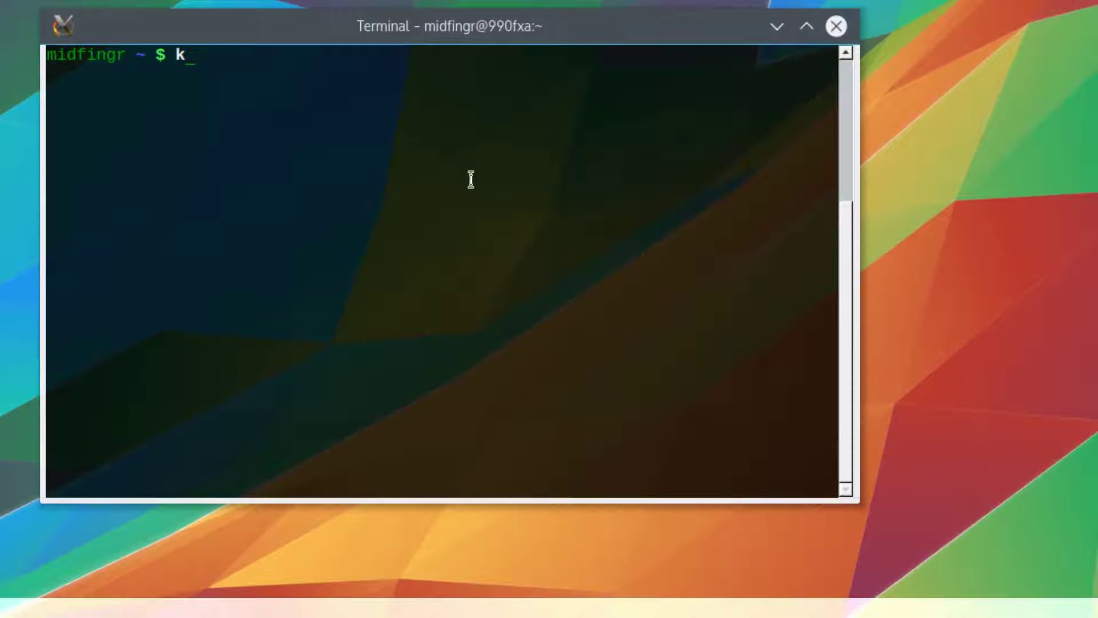
type("s")
key("BackSpace")
key("BackSpace")
type("pacma")
key("BackSpace")
key("BackSpace")
type("ksup")
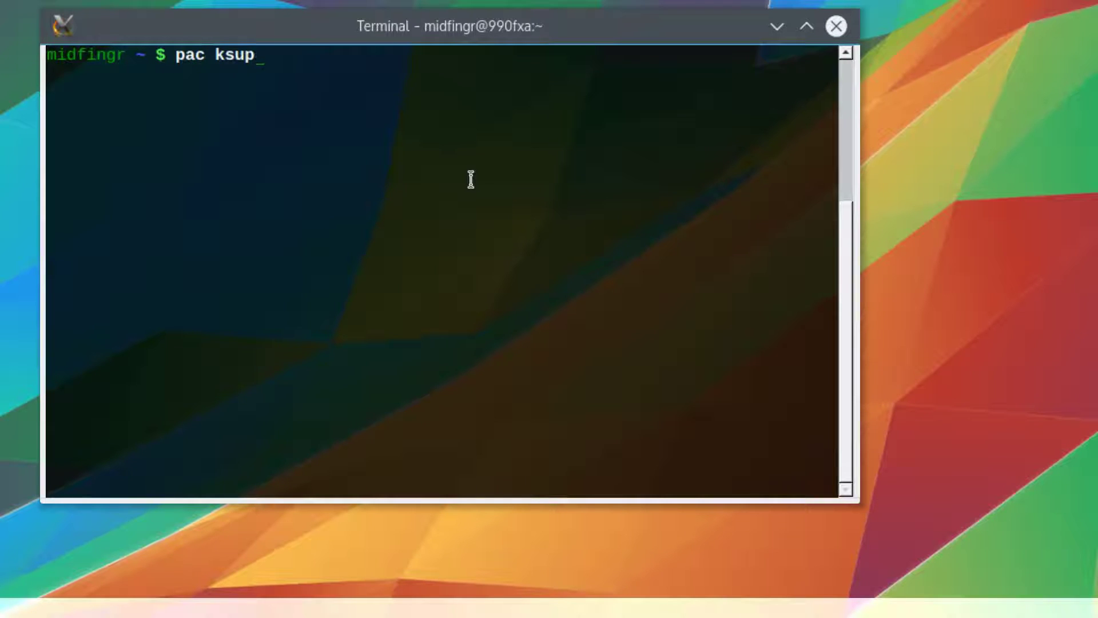
type("erkey")
key("Return")
key("Return")
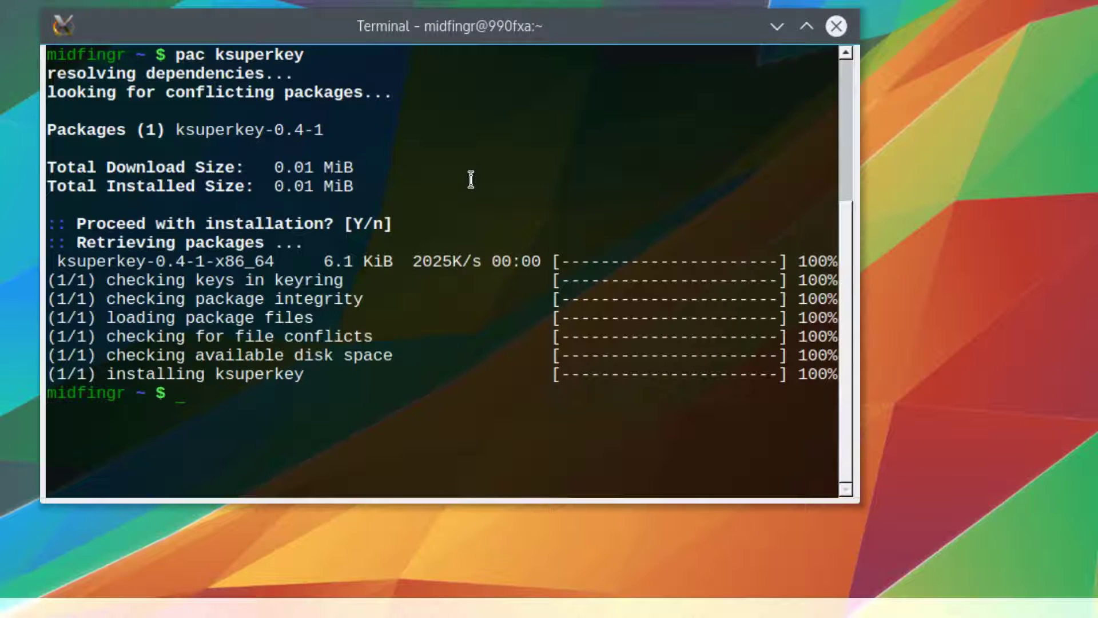
Run ksuperkey and test that the Super key toggles the Kickoff launcher.
key("Up")
key("Home")
key("Delete")
key("Delete")
key("Delete")
key("Delete")
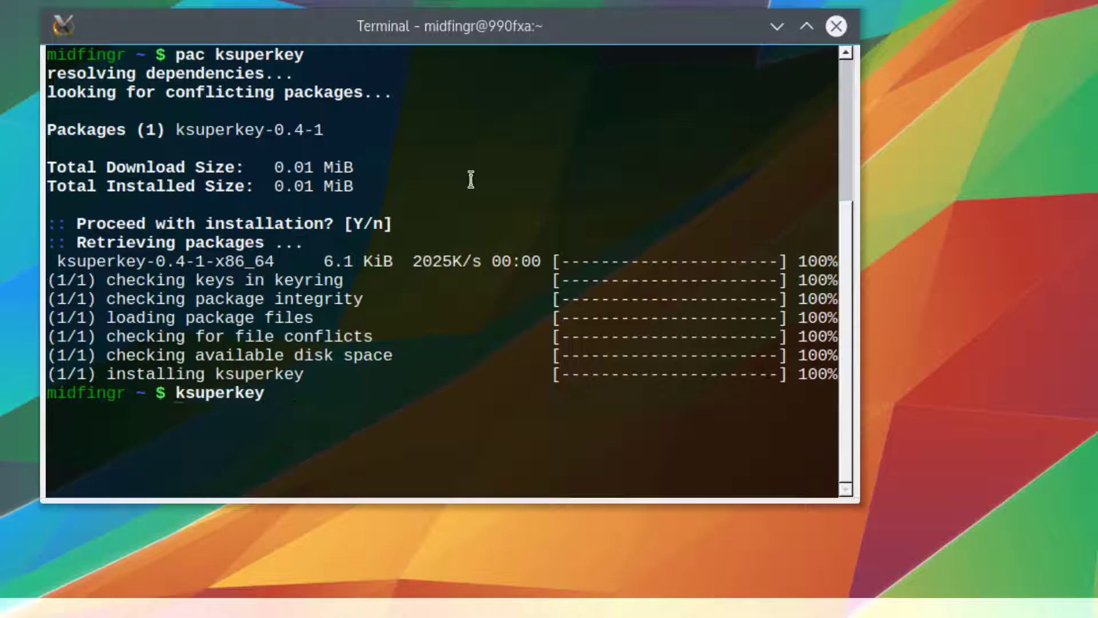
key("Return")
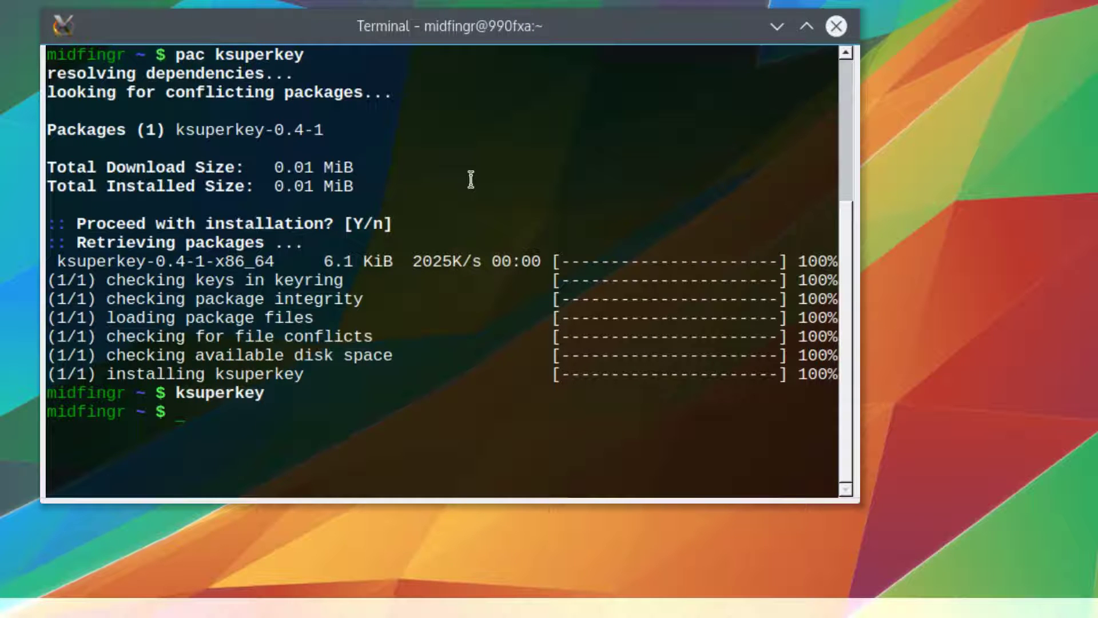
key("super")
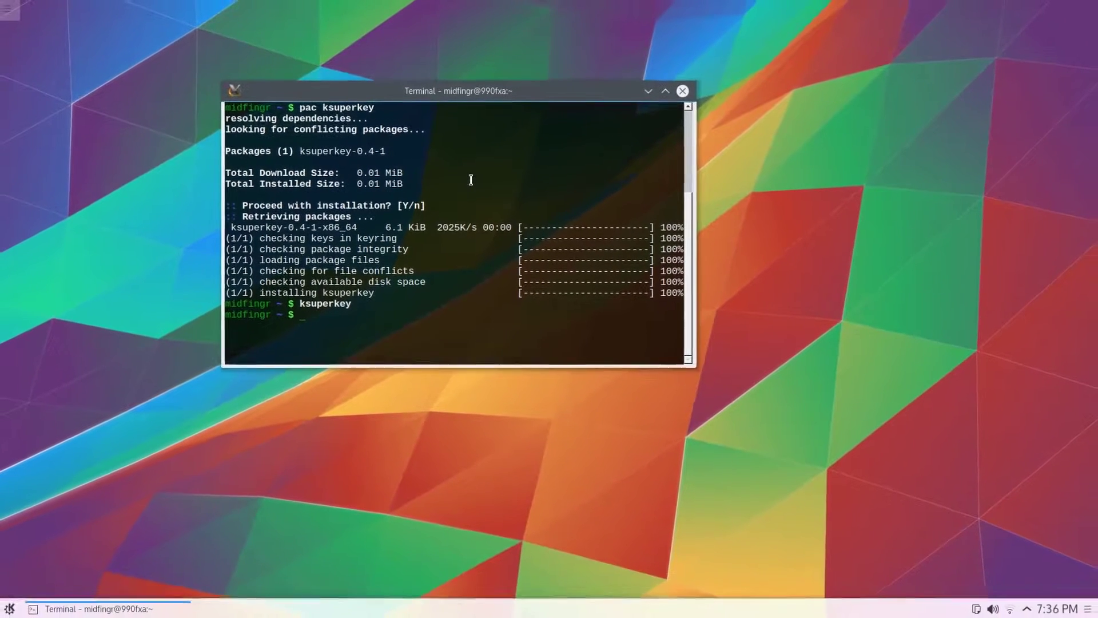
key("super")
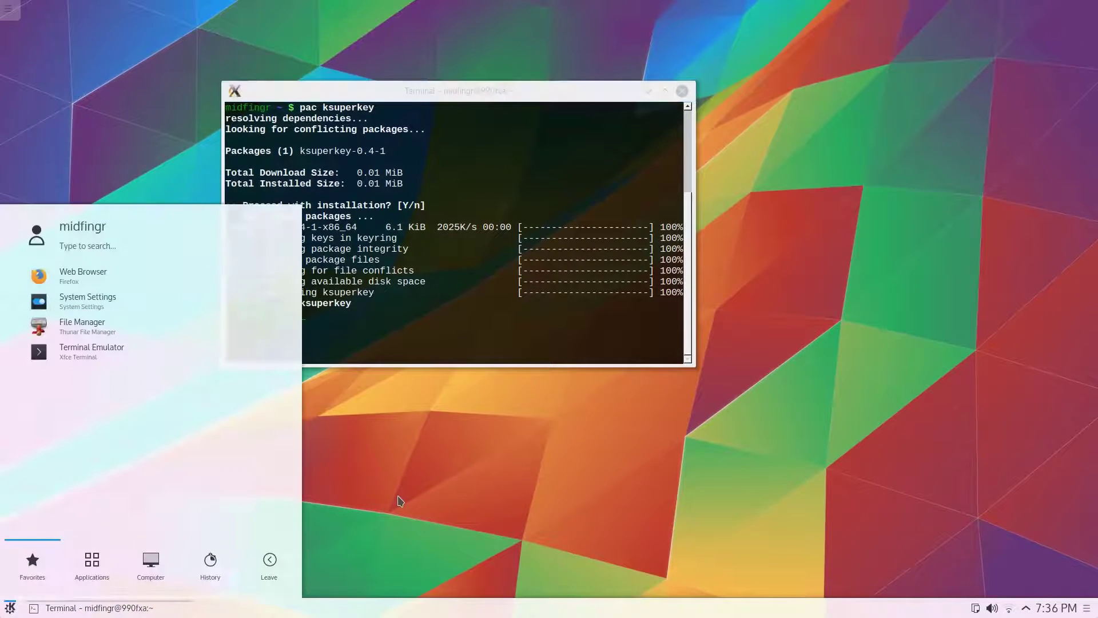
key("super")
key("super")
Open System Settings at Startup and Shutdown > Autostart, showing Nvidia Dock, Synapse and xfce4-clipman.
left_click(99, 300)
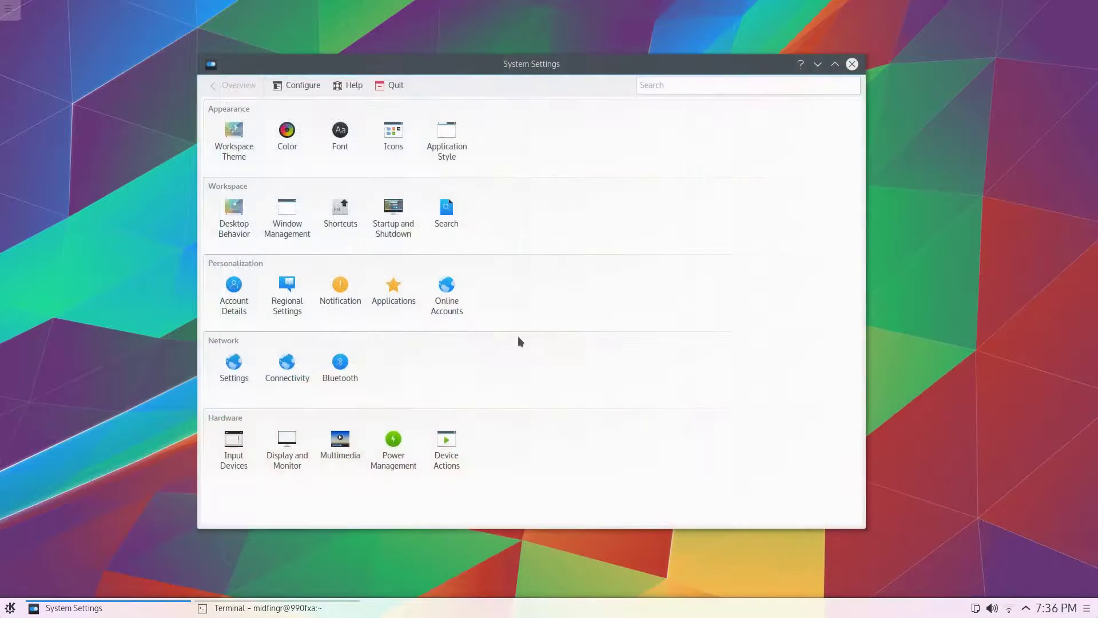
left_click(397, 232)
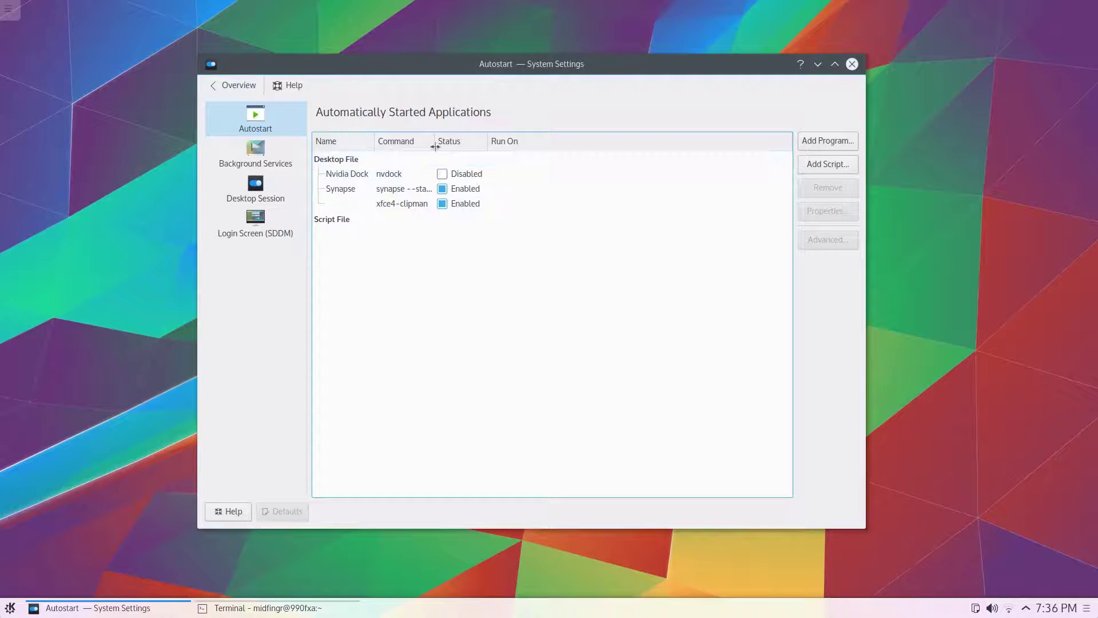
key("ctrl+space")
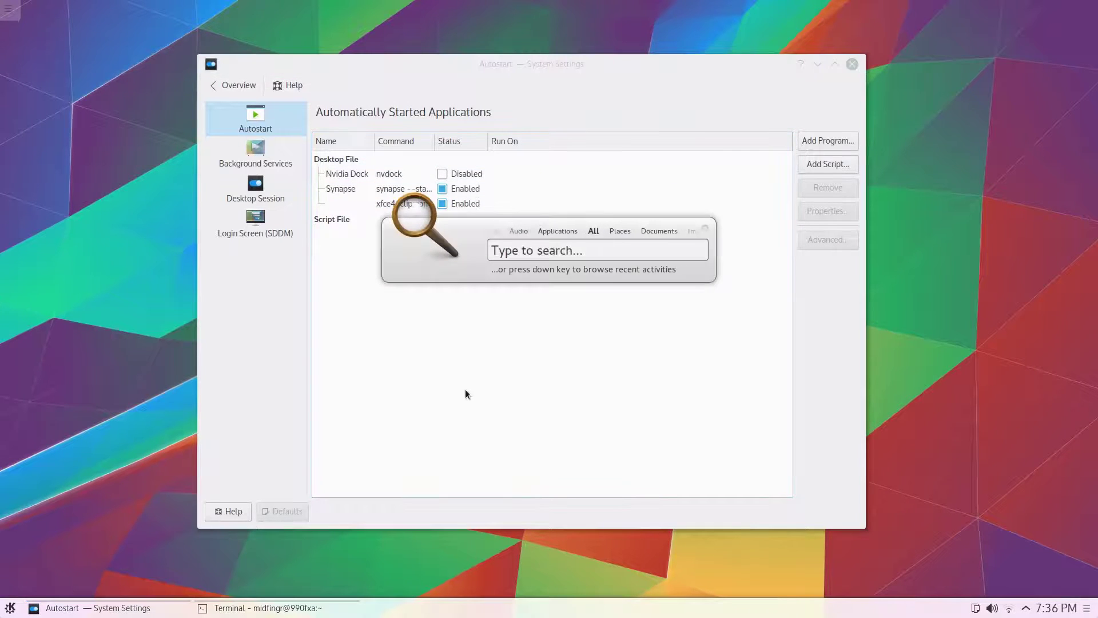
key("Escape")
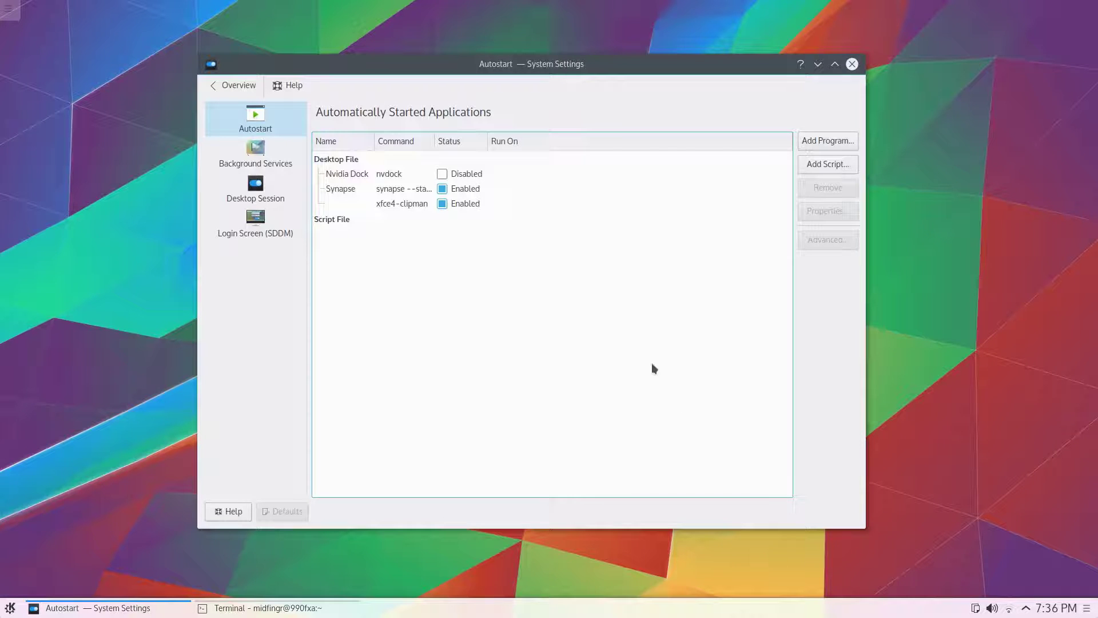
left_click(1010, 583)
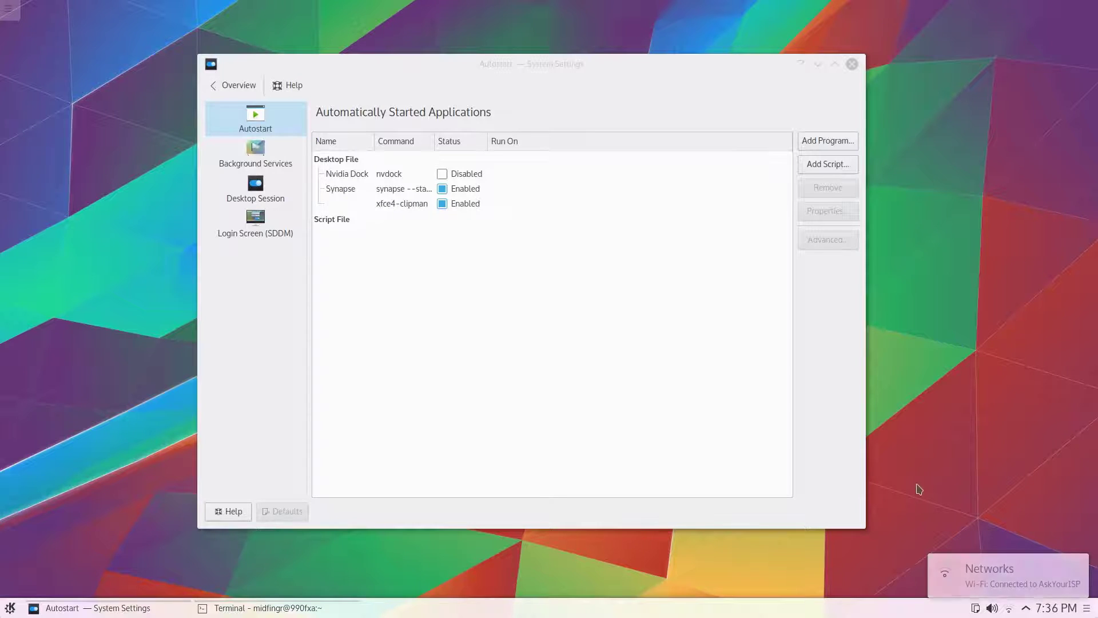
left_click(546, 318)
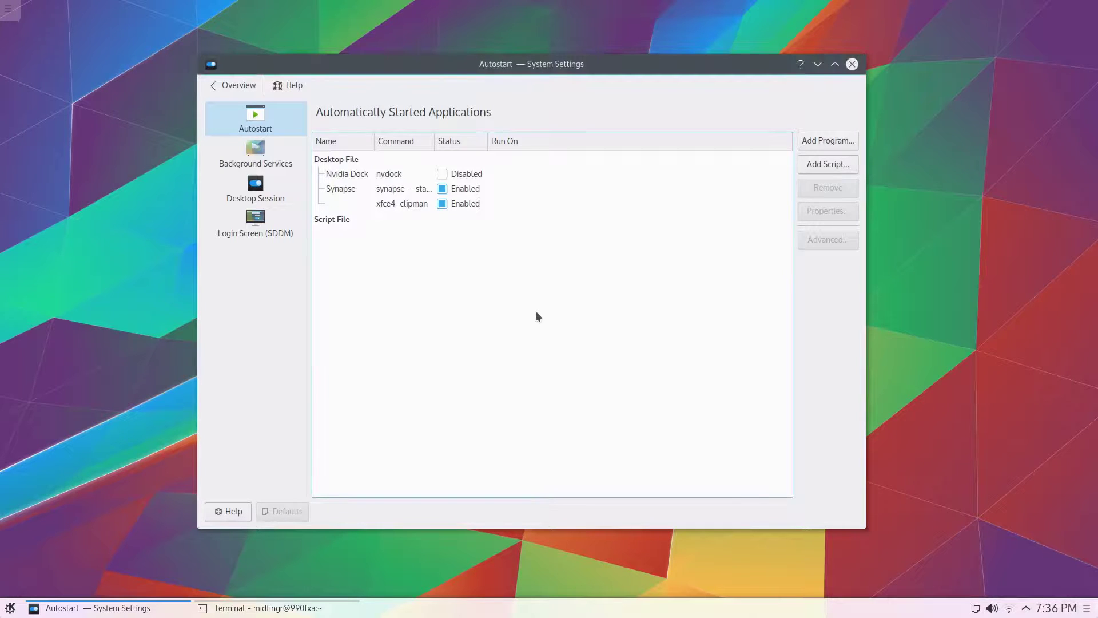
Add ksuperkey as an autostart program.
left_click(835, 146)
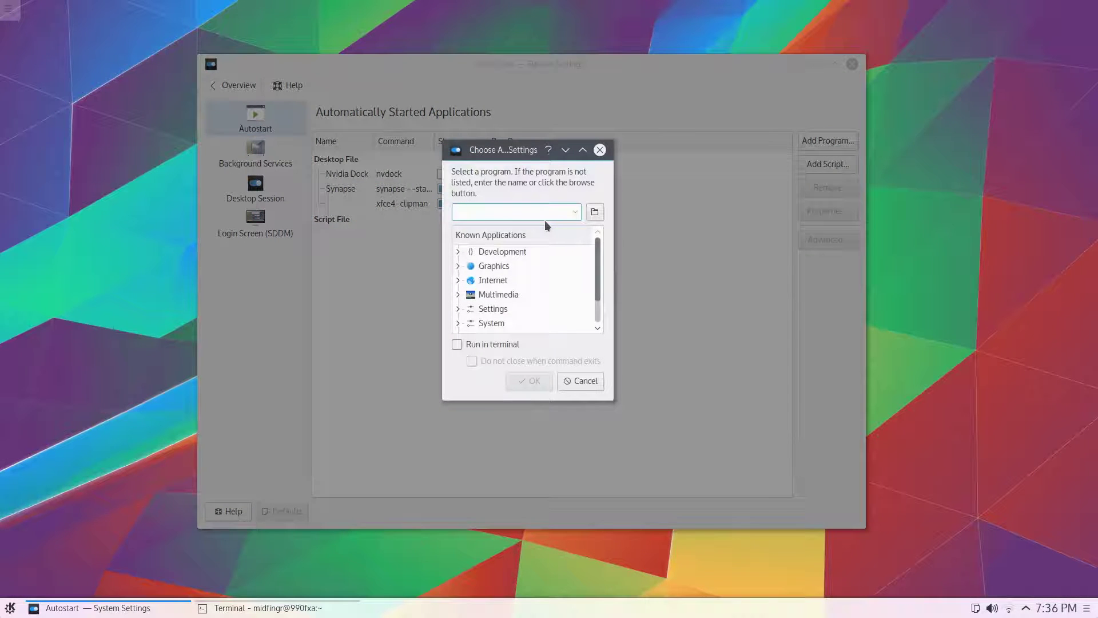
type("ksu")
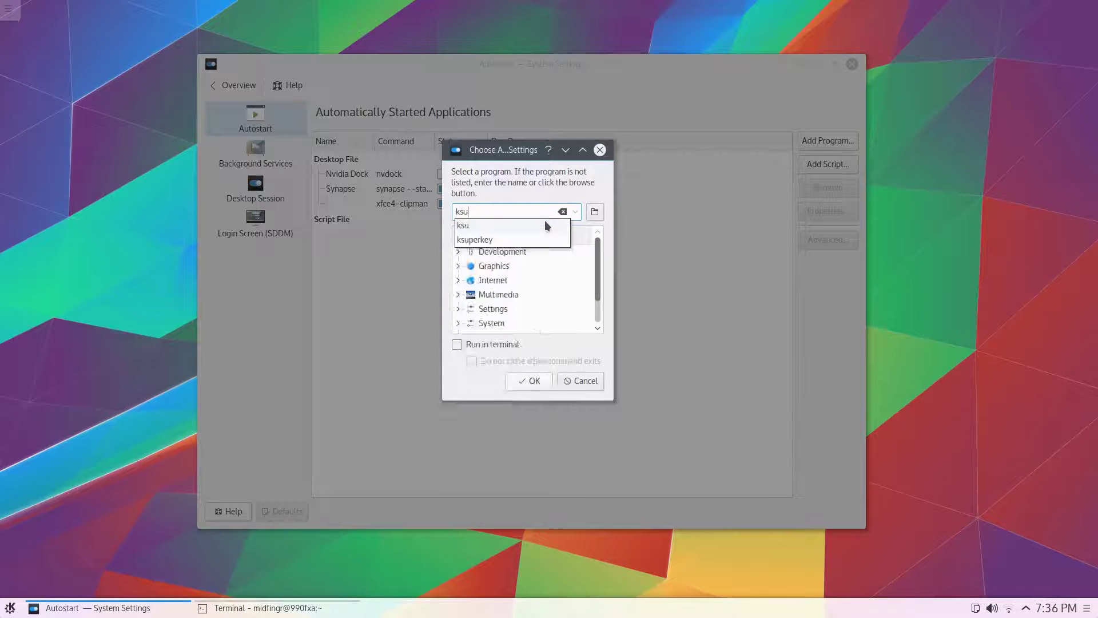
key("Down")
key("Down")
key("Return")
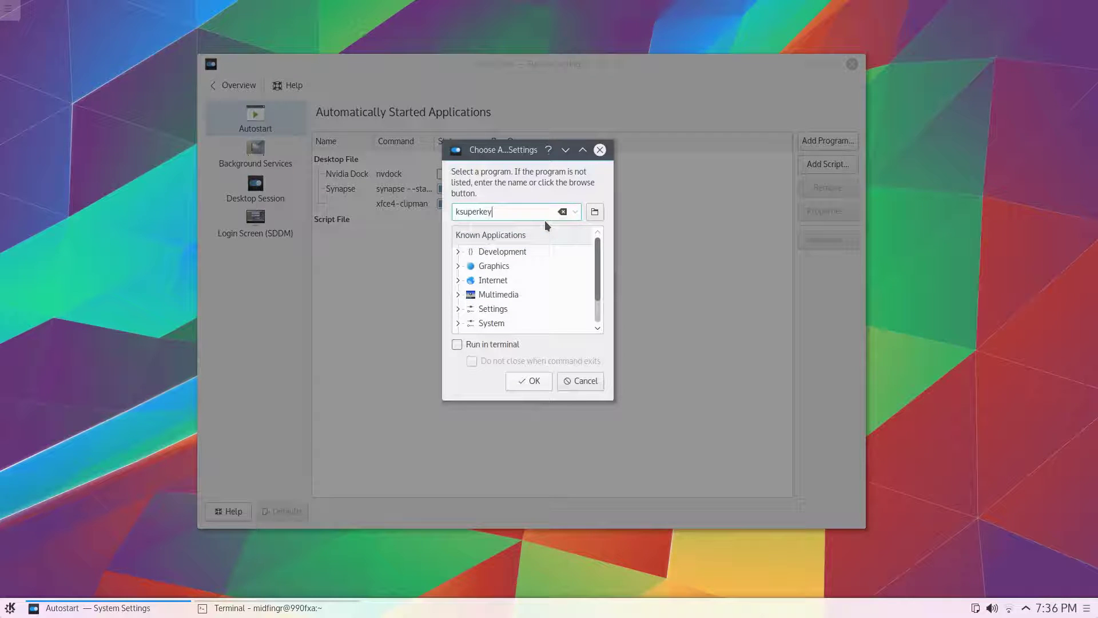
left_click(526, 380)
left_click(486, 162)
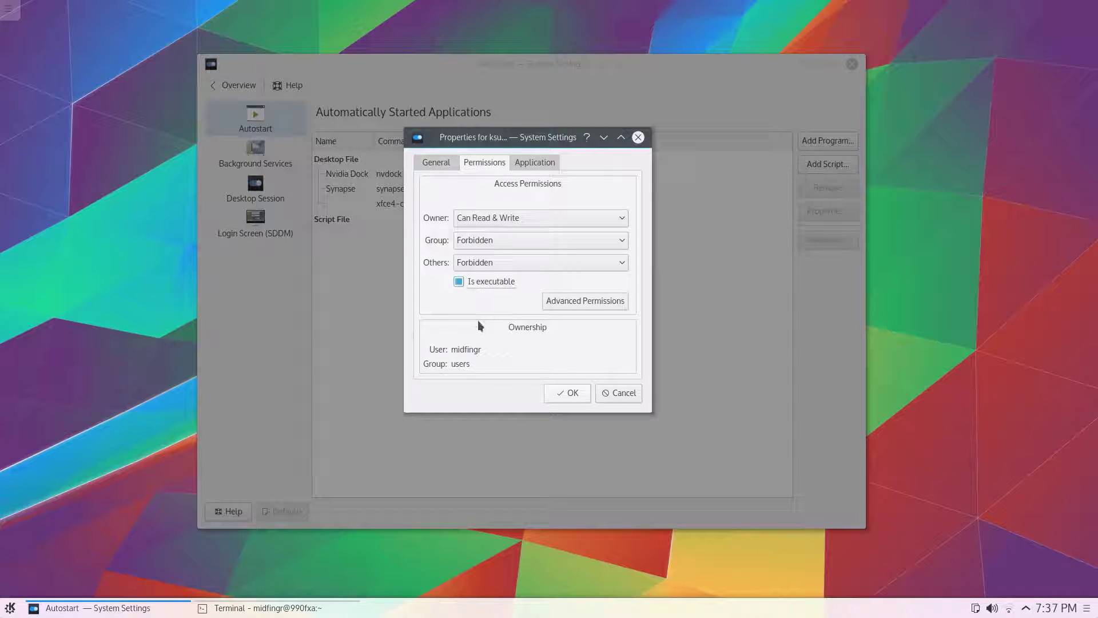
left_click(568, 392)
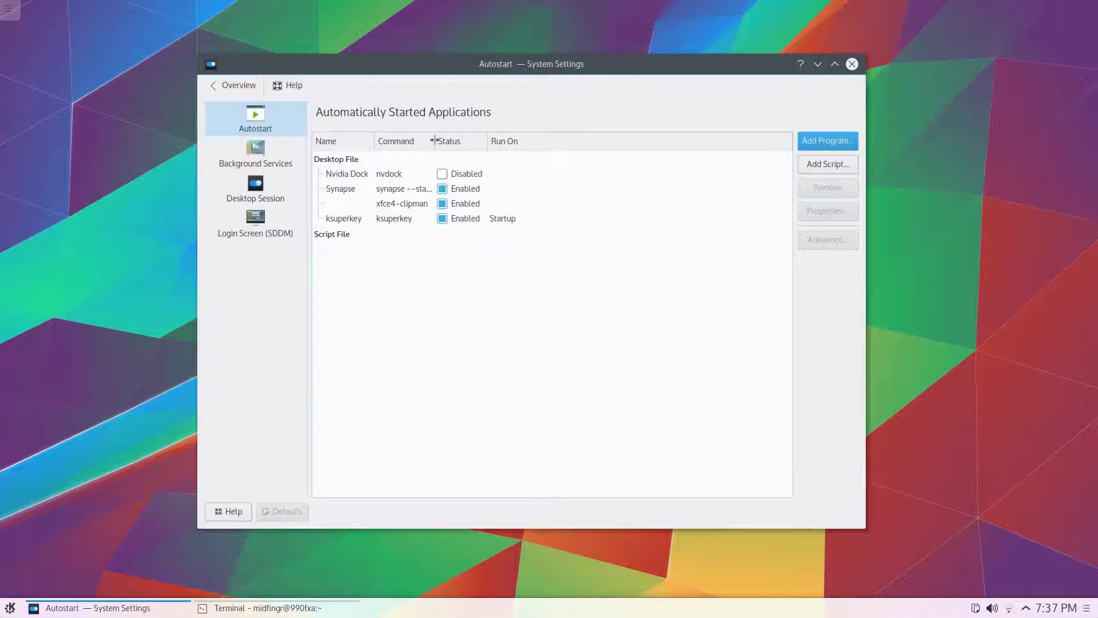
Make the Nvidia Dock autostart entry executable so it is enabled, then close System Settings.
left_click_drag(434, 140, 478, 141)
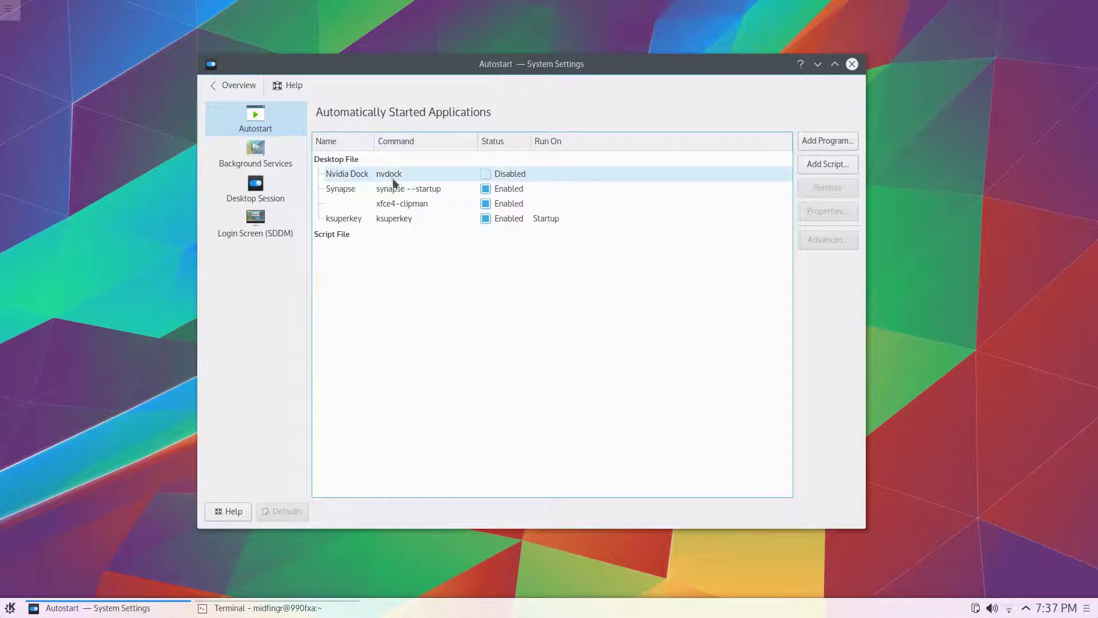
left_click(392, 178)
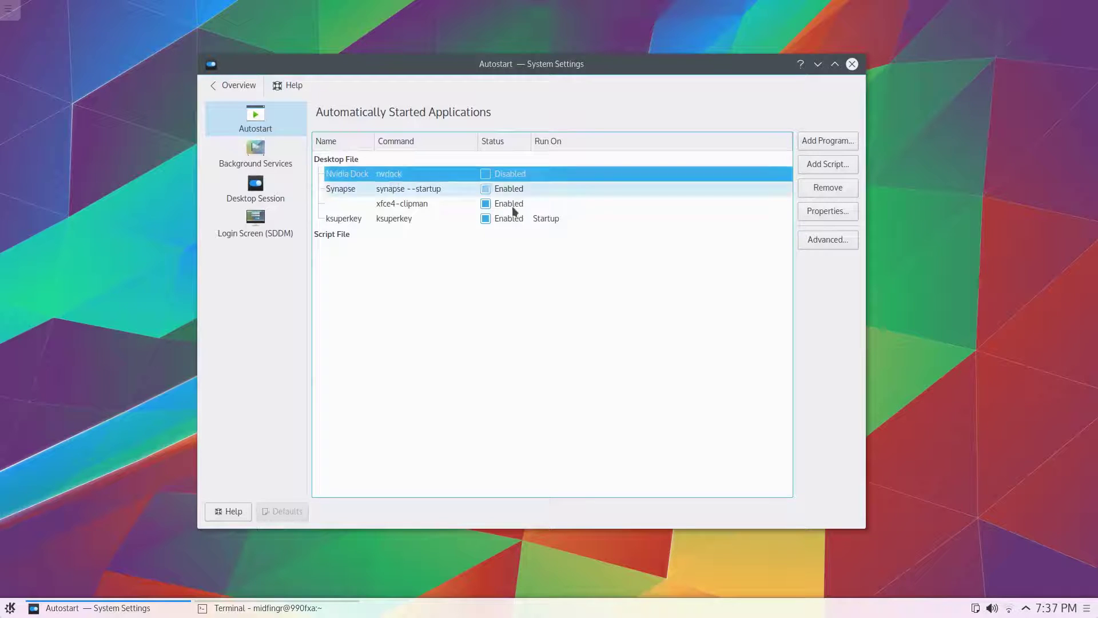
left_click(818, 211)
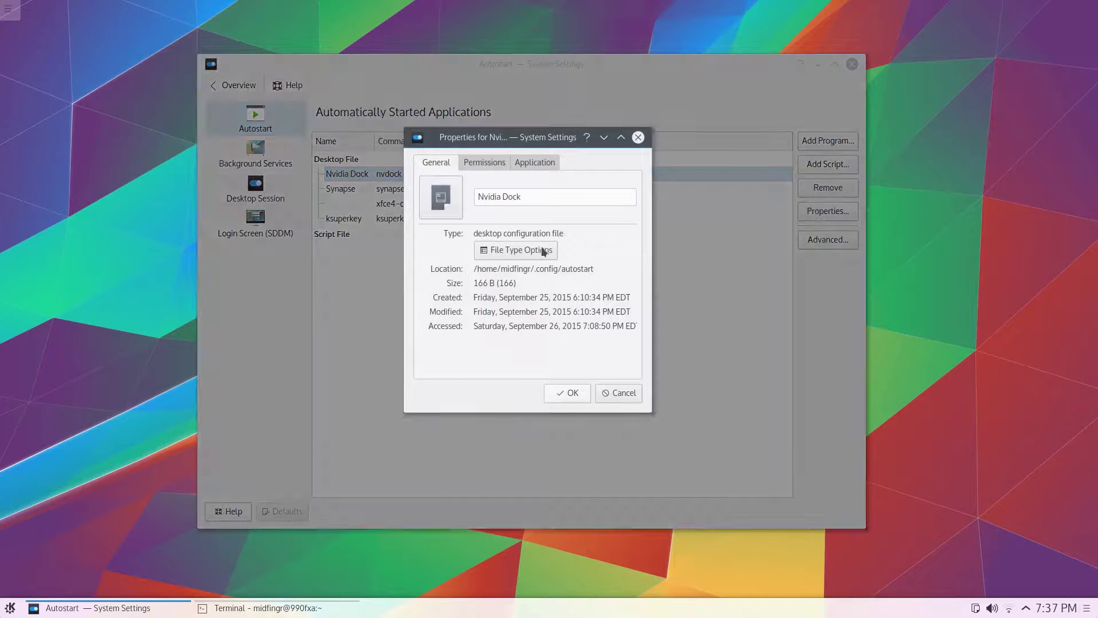
left_click(527, 163)
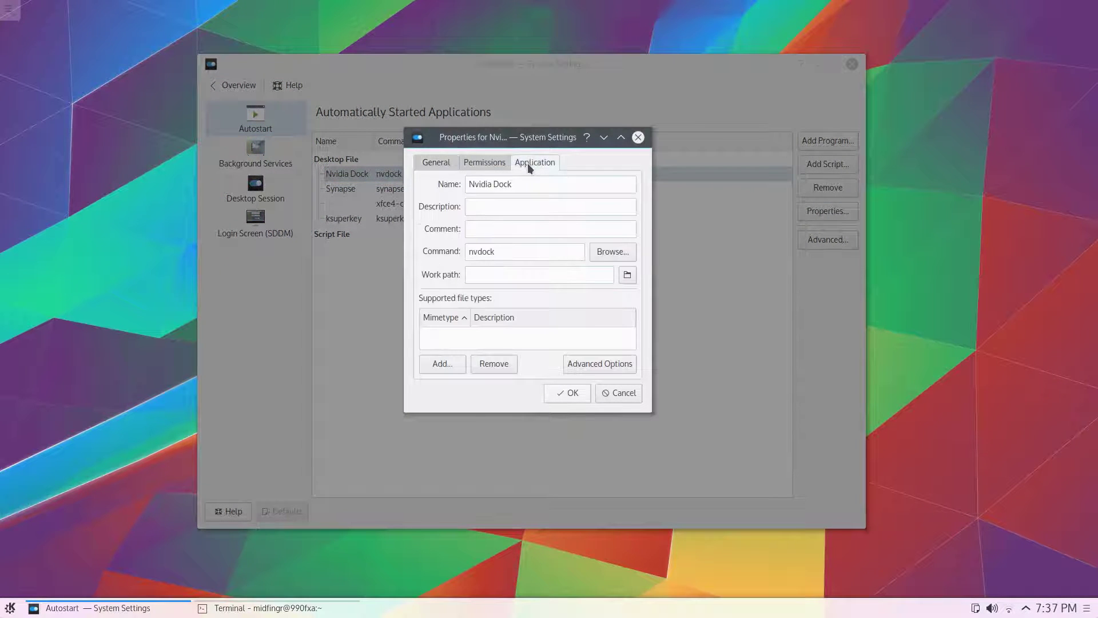
left_click(485, 163)
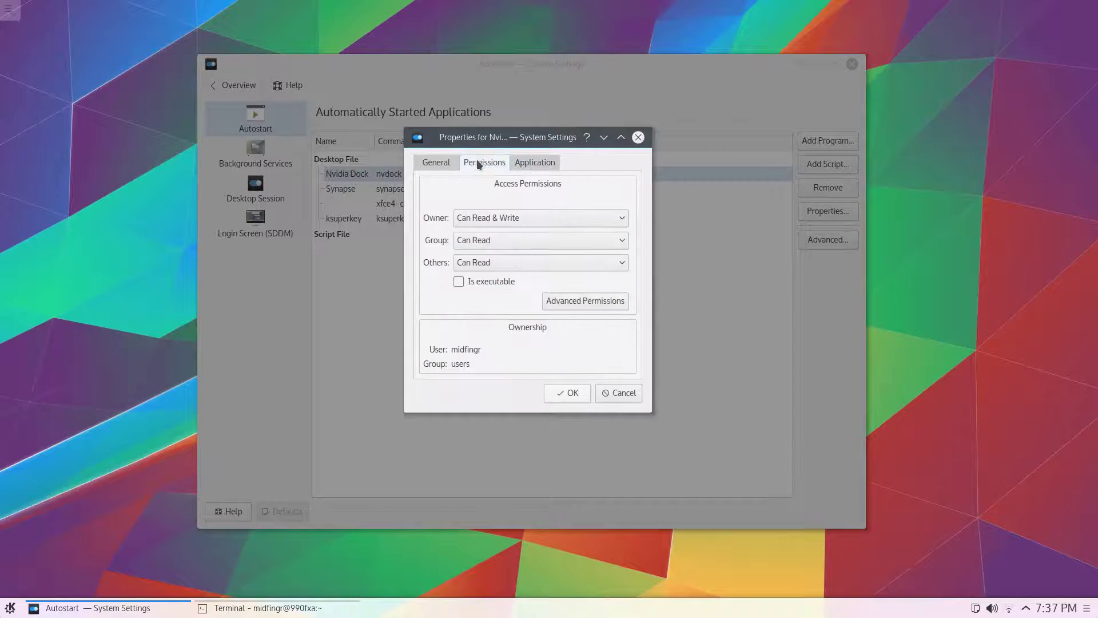
left_click(495, 285)
left_click(565, 393)
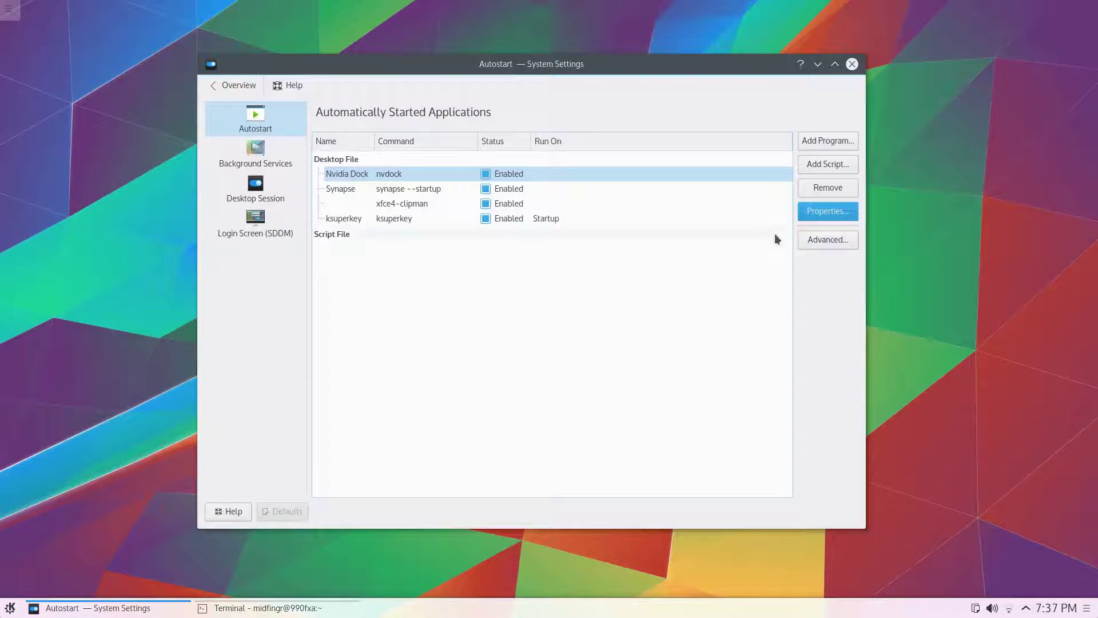
left_click(851, 64)
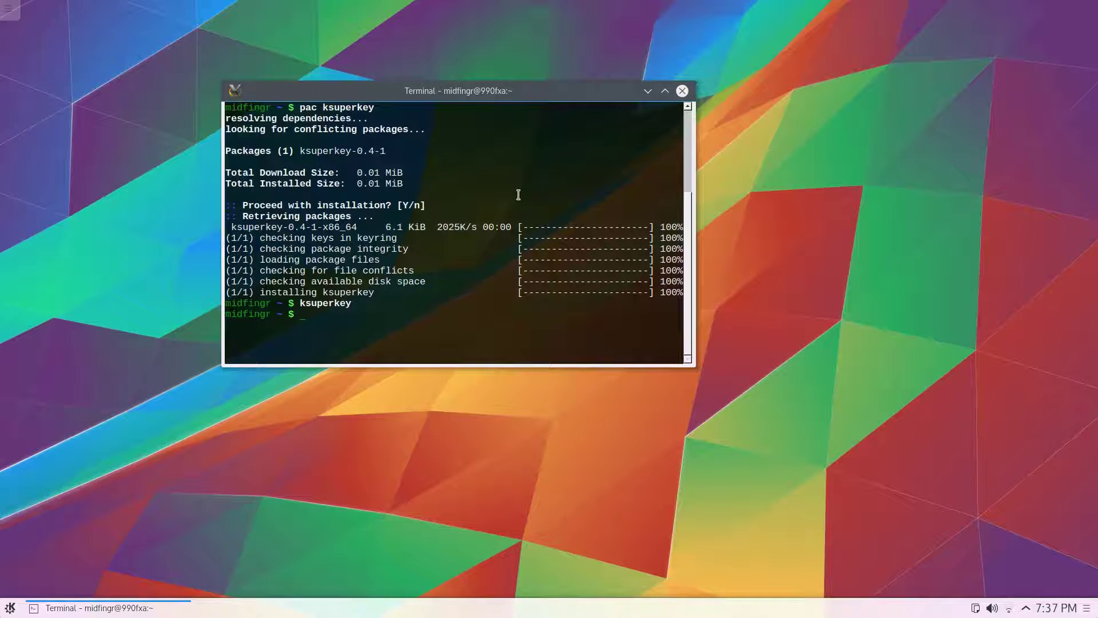
Close the old terminal and launch a new Terminal Emulator, moved to the screen centre.
left_click(685, 91)
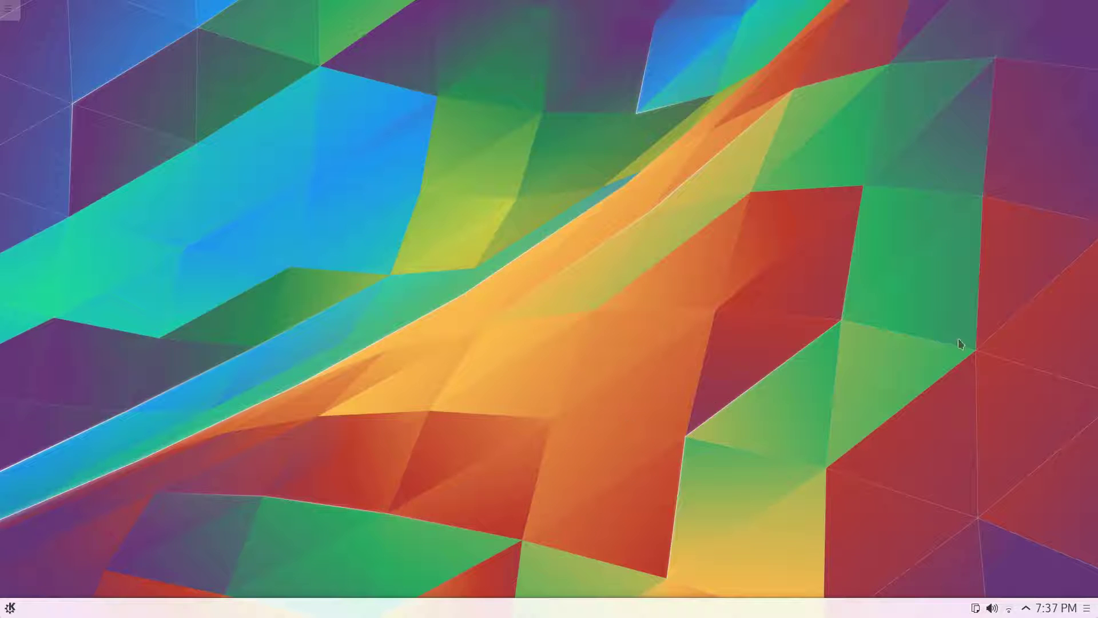
right_click(437, 338)
left_click(462, 228)
left_click(10, 607)
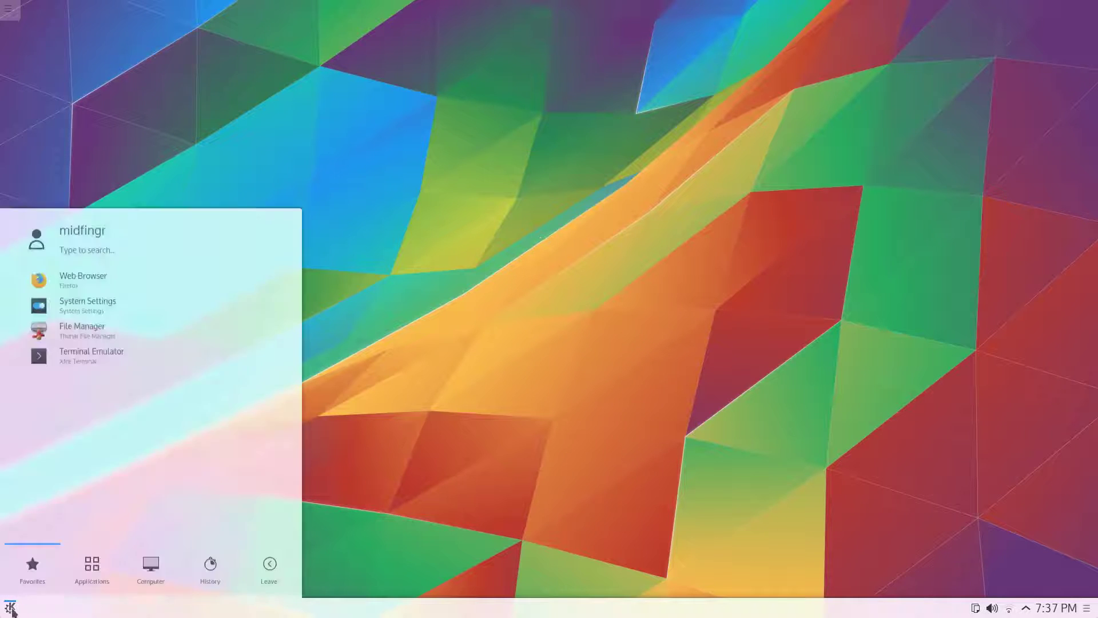
left_click(77, 361)
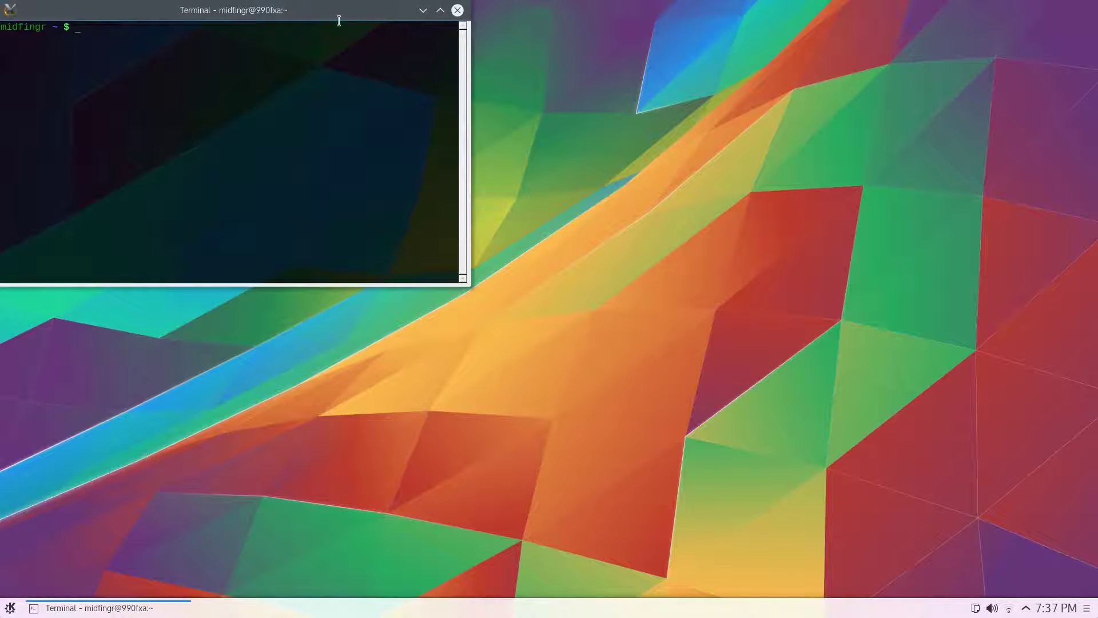
left_click_drag(335, 17, 630, 205)
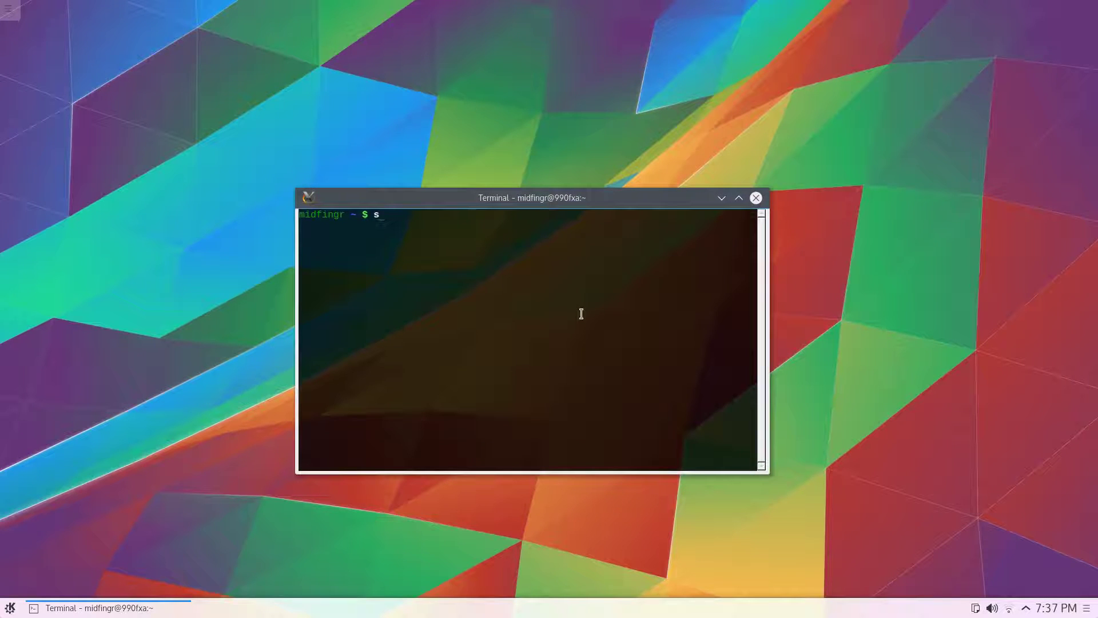
Scan /var with ncdu and drill down into /var/lib/systemd/coredump, enlarging the terminal.
type("ncdu /var/")
key("Return")
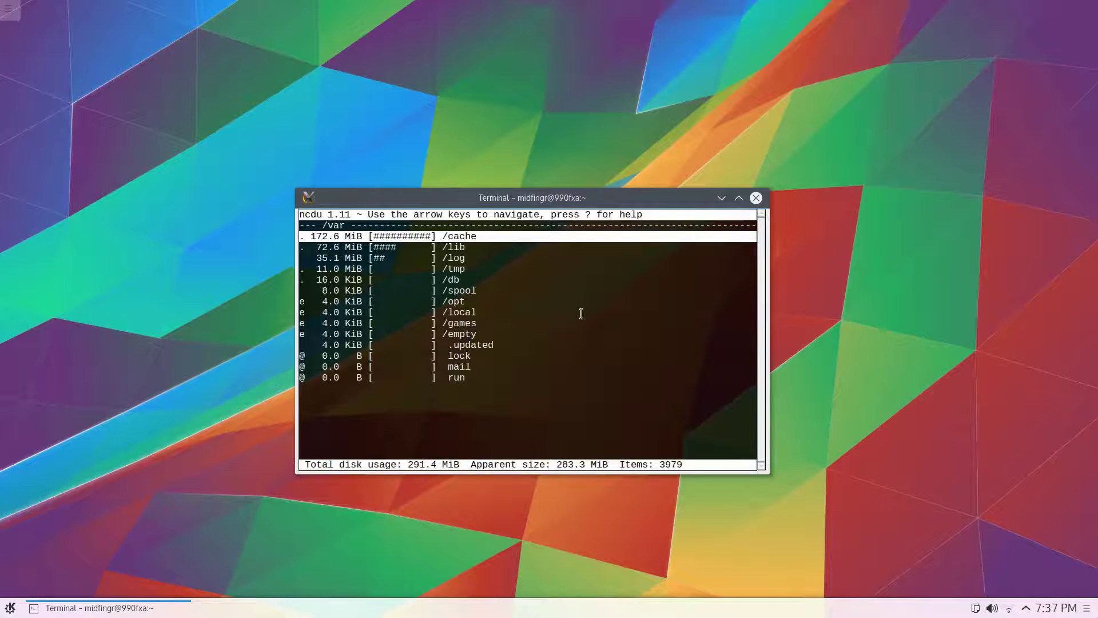
key("Down")
key("Return")
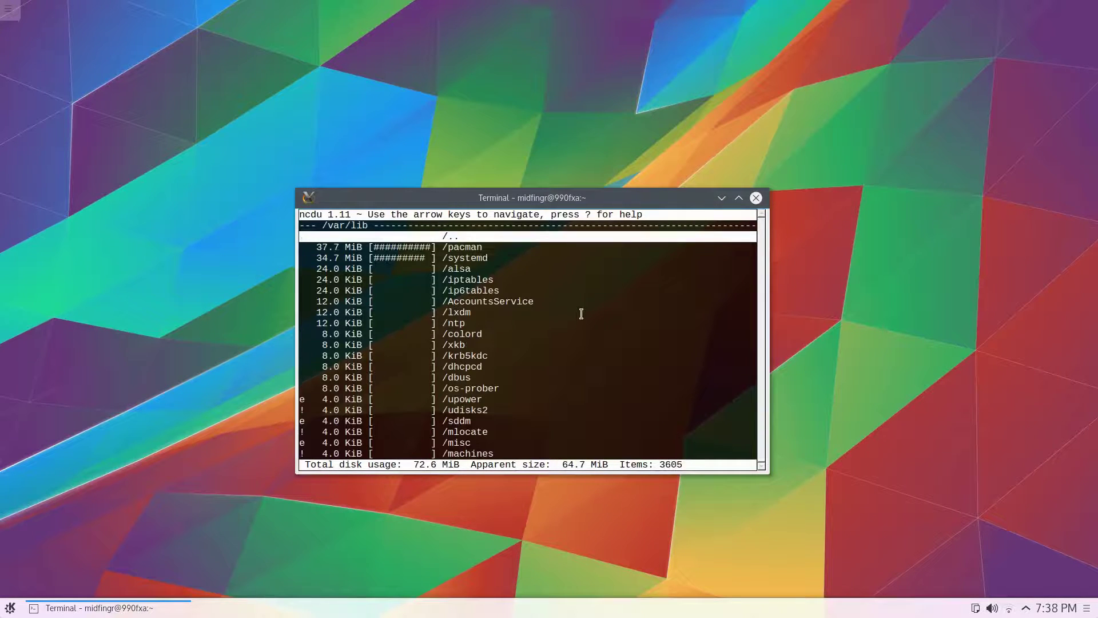
key("Down")
key("Down")
key("Return")
key("Down")
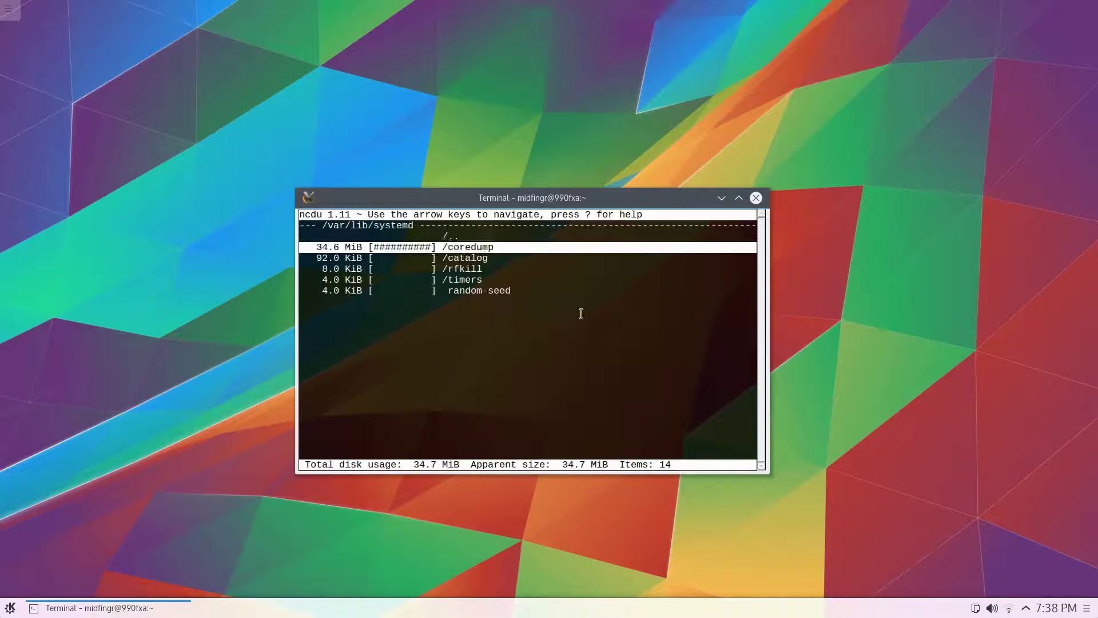
key("Return")
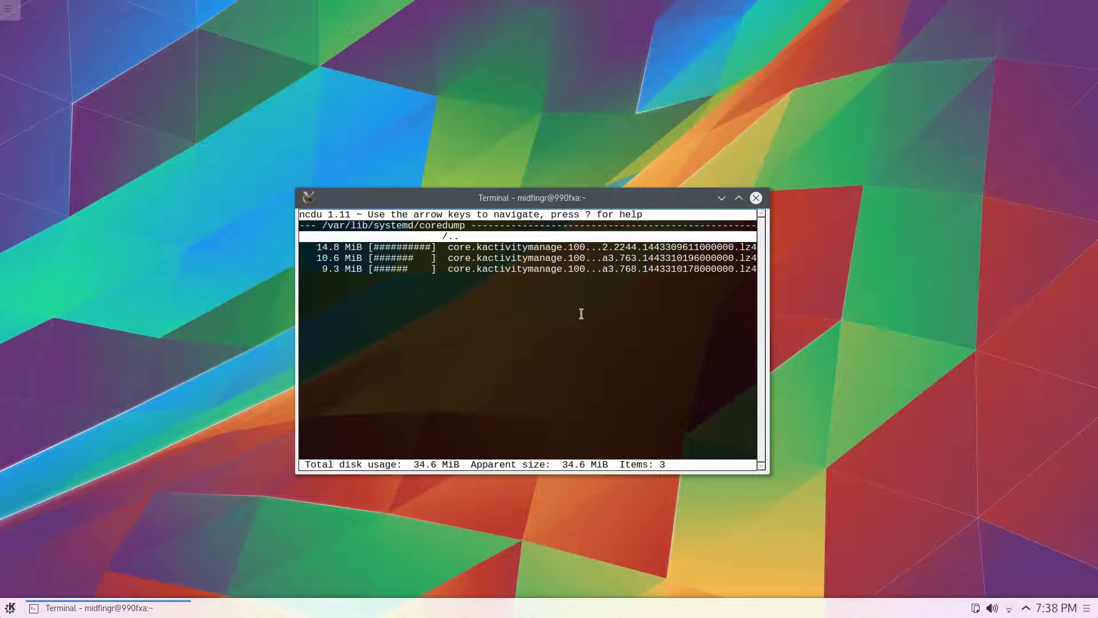
left_click_drag(769, 188, 969, 100)
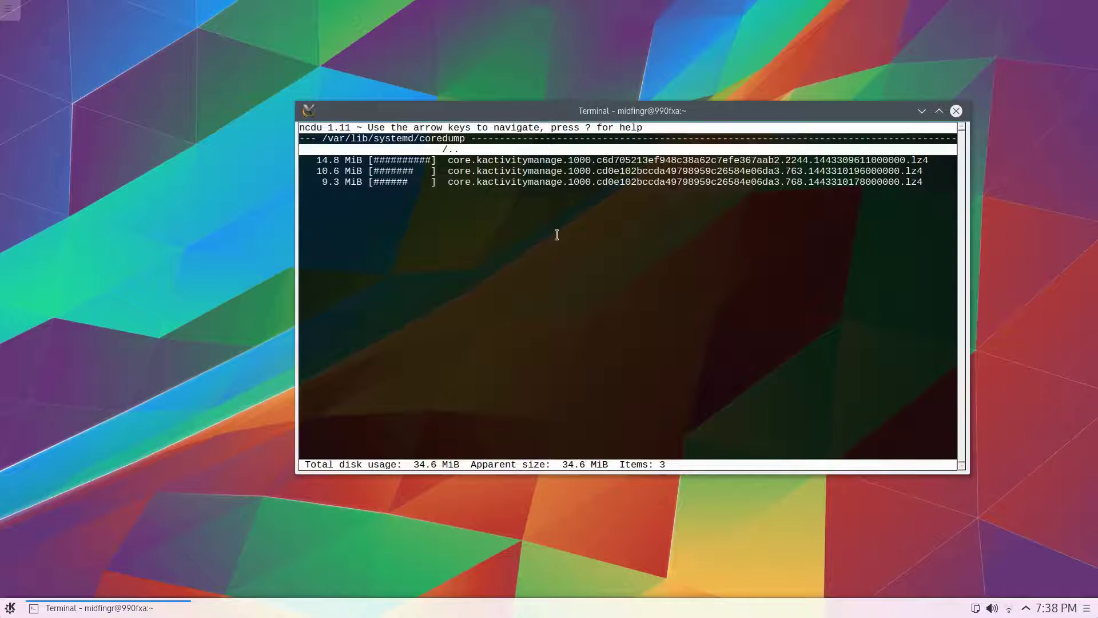
Back out to /var/lib, quit ncdu and close the terminal.
key("Return")
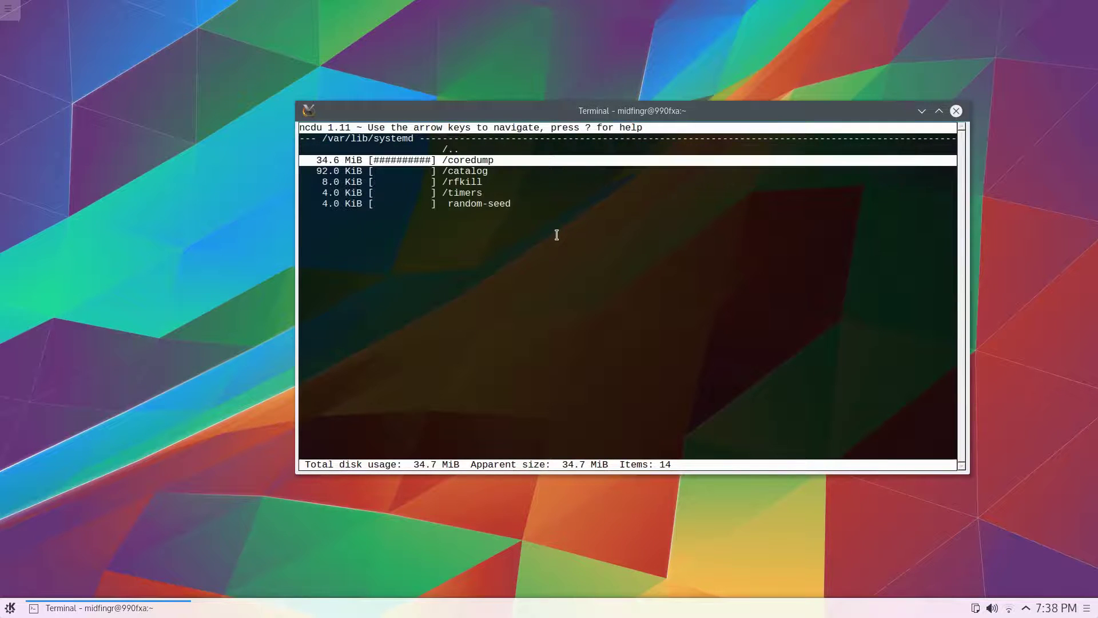
key("Left")
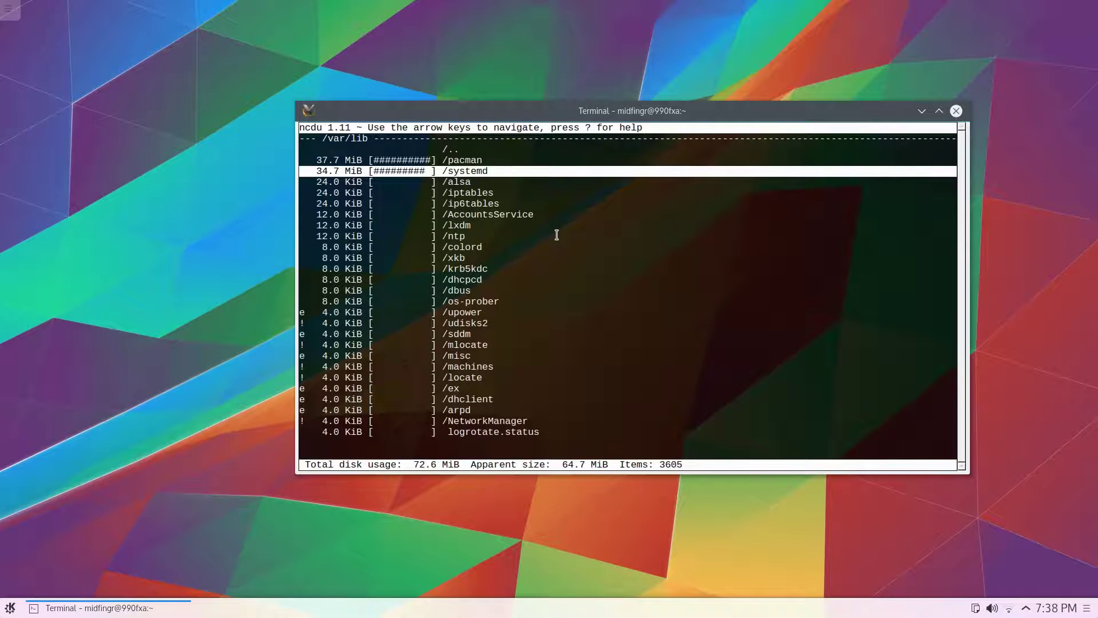
type("qq")
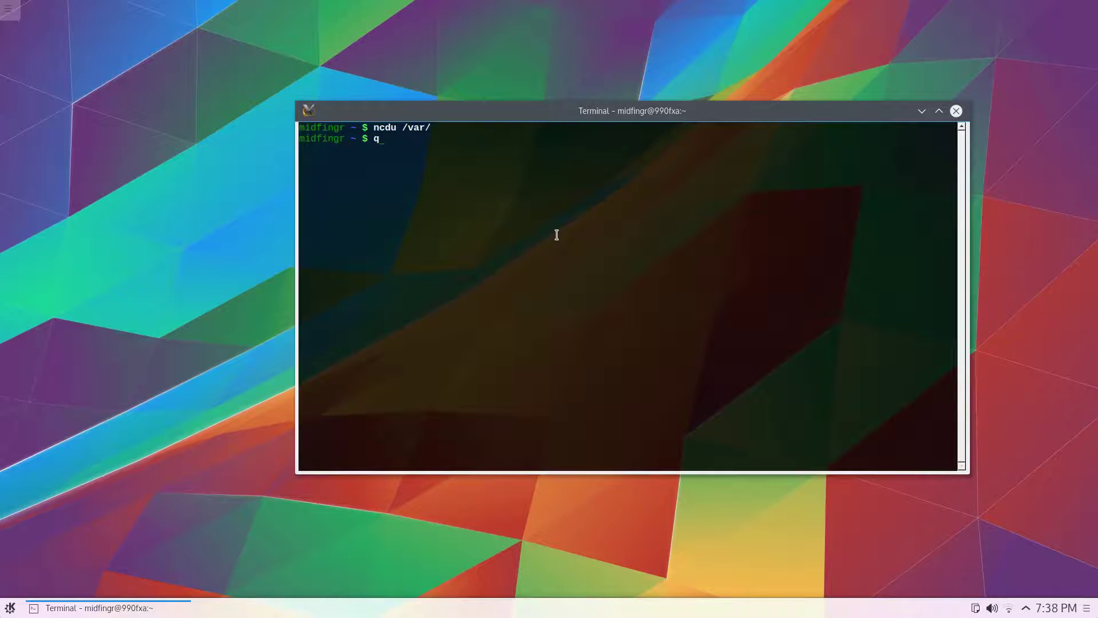
key("Return")
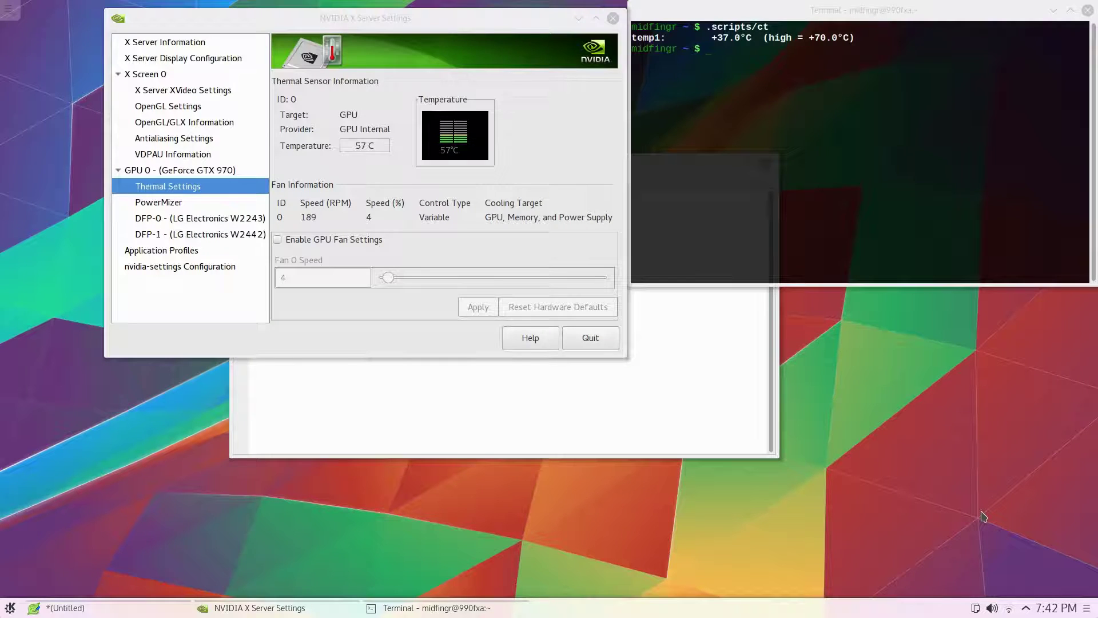
Enable manual GPU fan control, set Fan 0 to 20%, apply it, and quit NVIDIA settings.
left_click(325, 17)
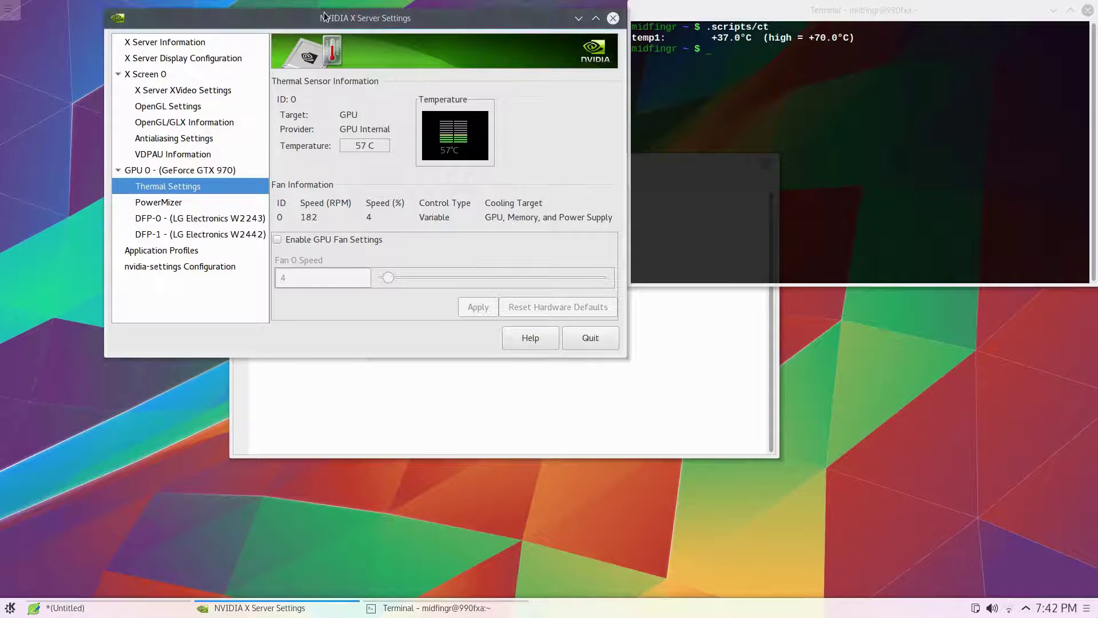
left_click_drag(324, 16, 432, 77)
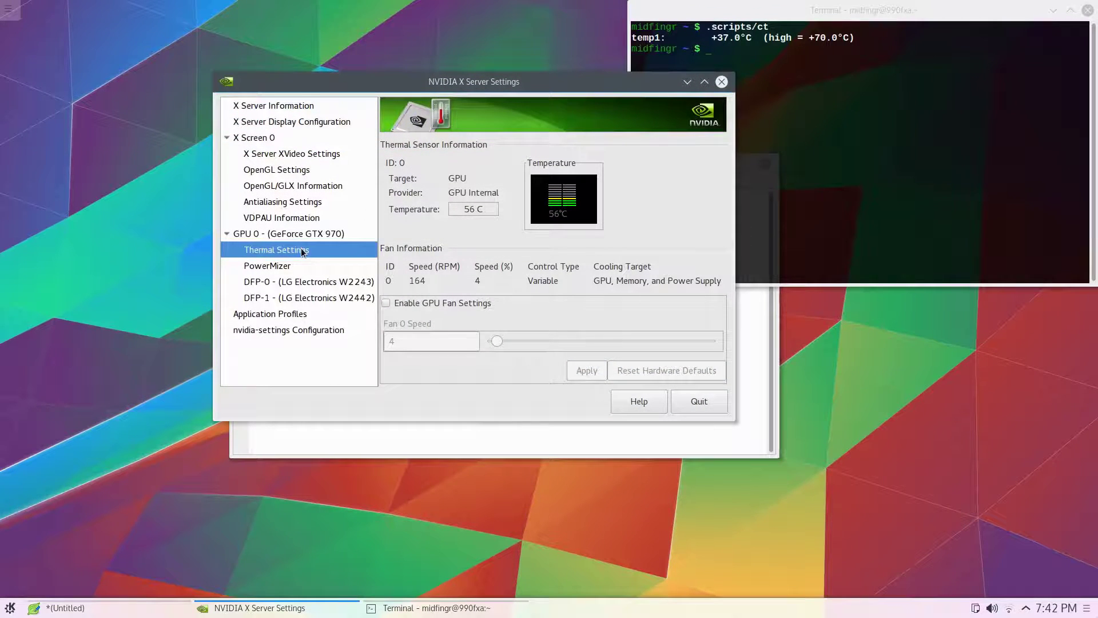
left_click(423, 302)
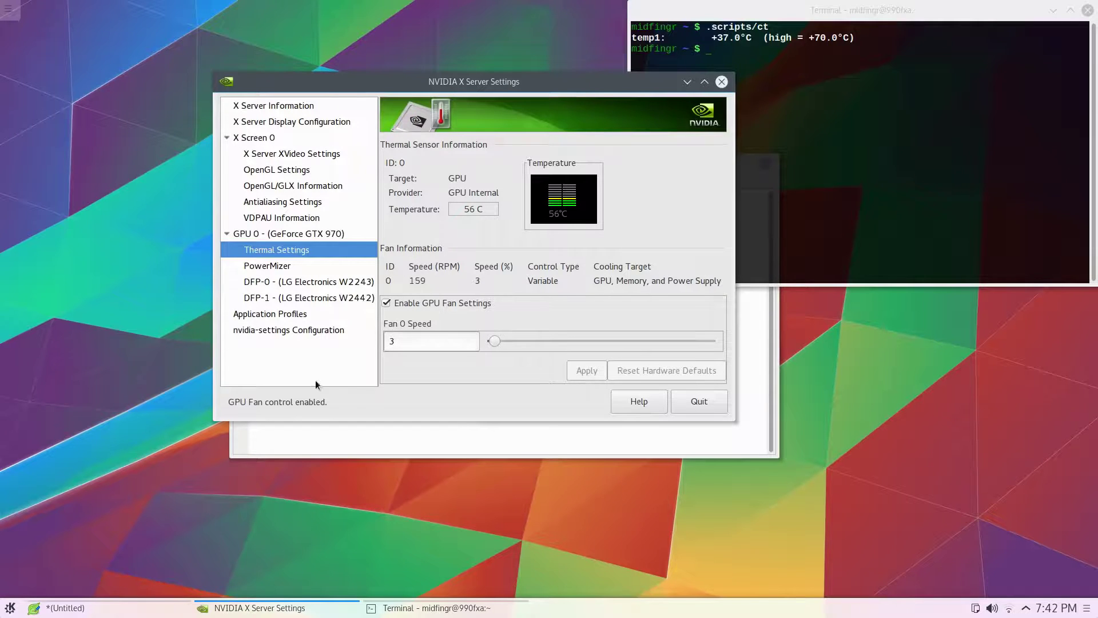
left_click(536, 343)
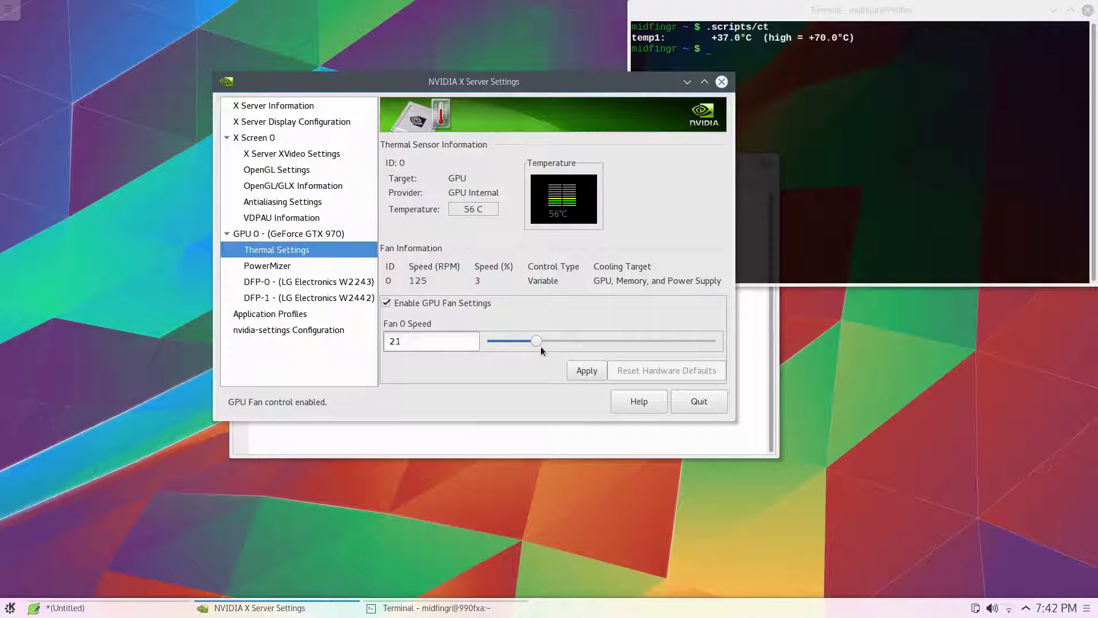
key("Left")
left_click(587, 373)
left_click(681, 401)
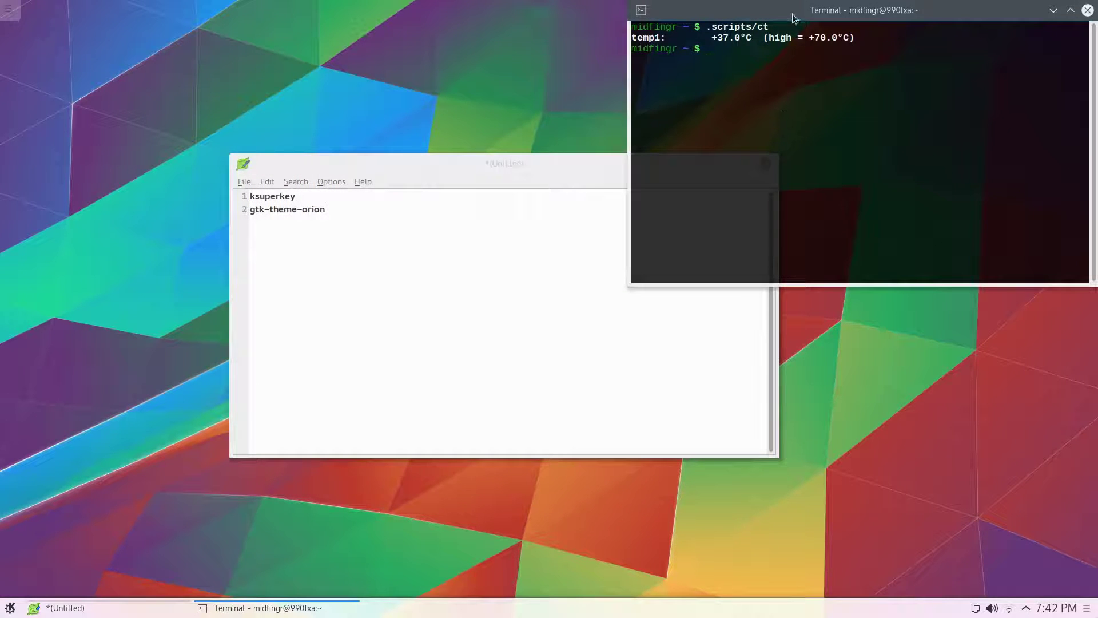
Clear the terminal and rerun .scripts/ct four times until temp1 settles near +39.5°C.
left_click_drag(795, 14, 392, 116)
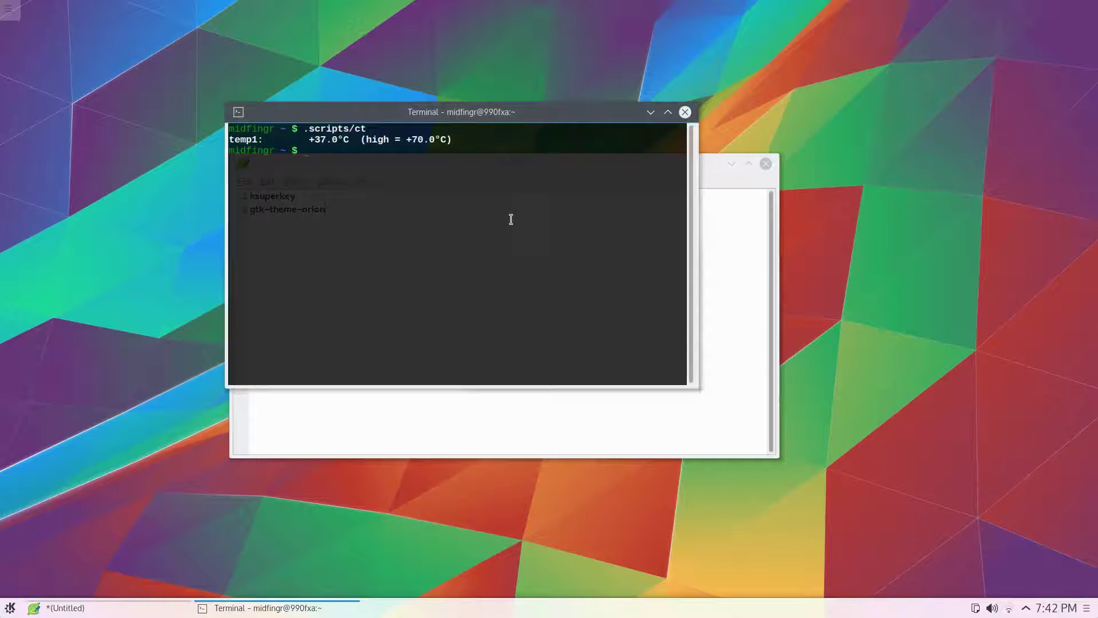
key("ctrl+l")
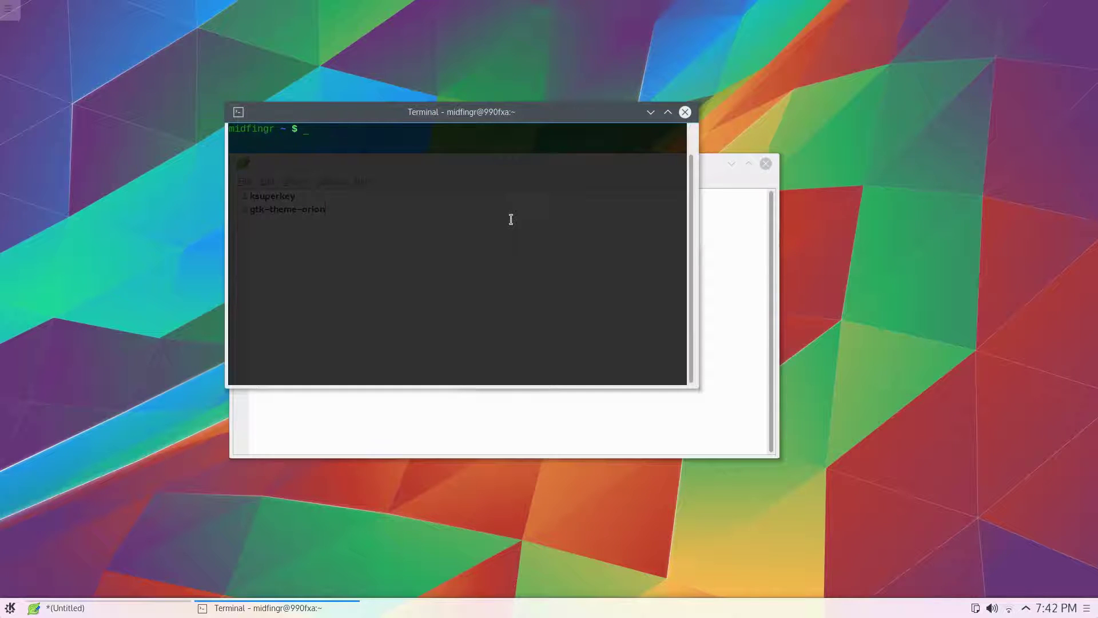
key("Up")
key("Return")
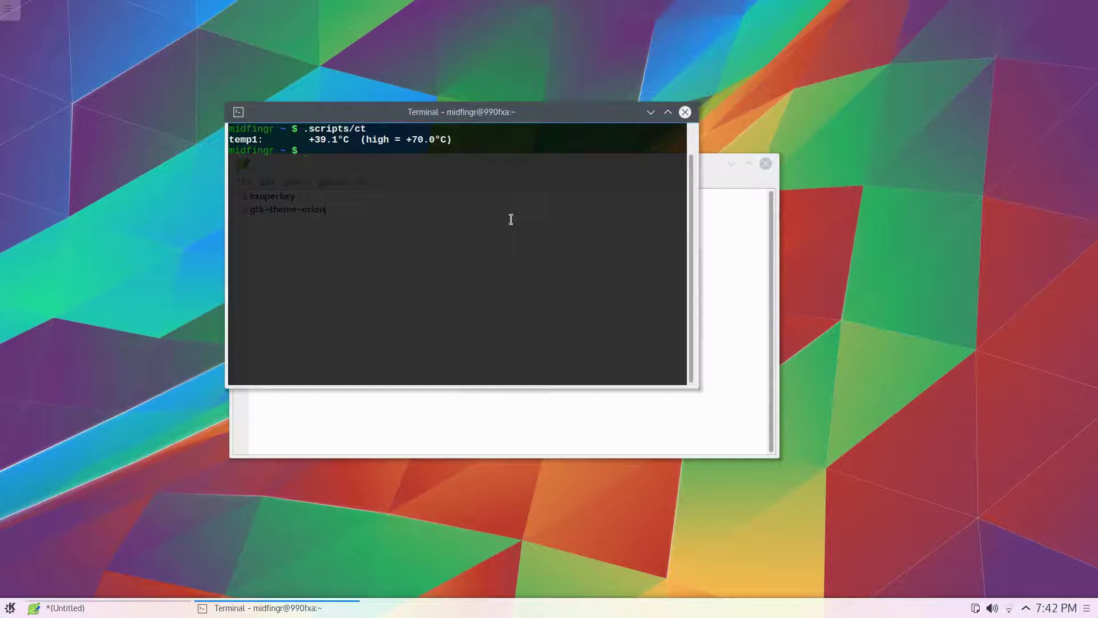
key("Up")
key("Return")
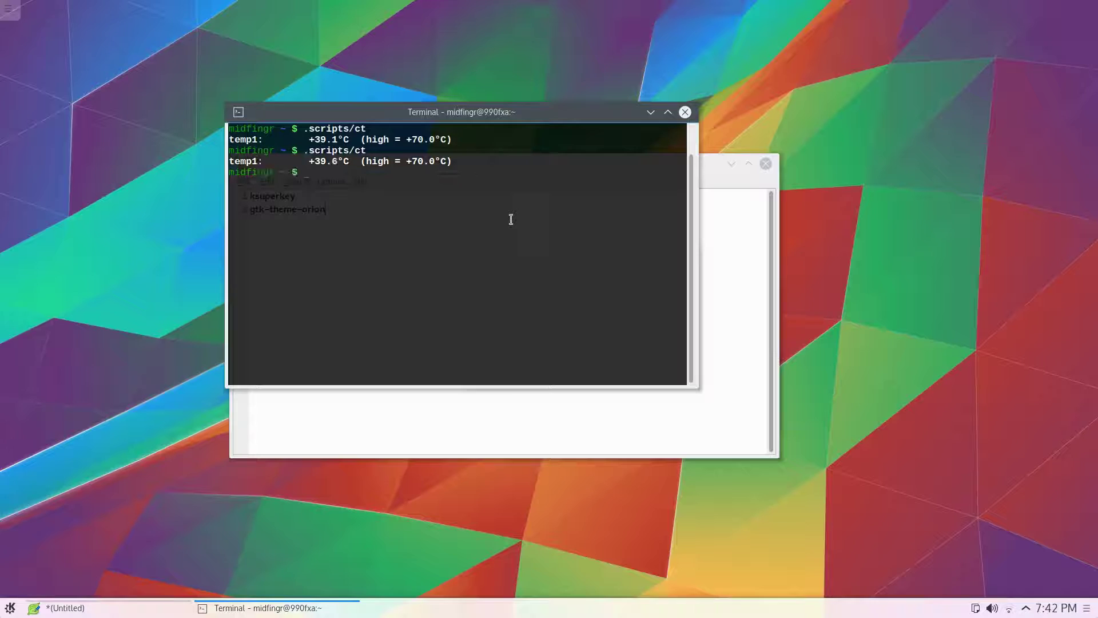
key("Up")
key("Return")
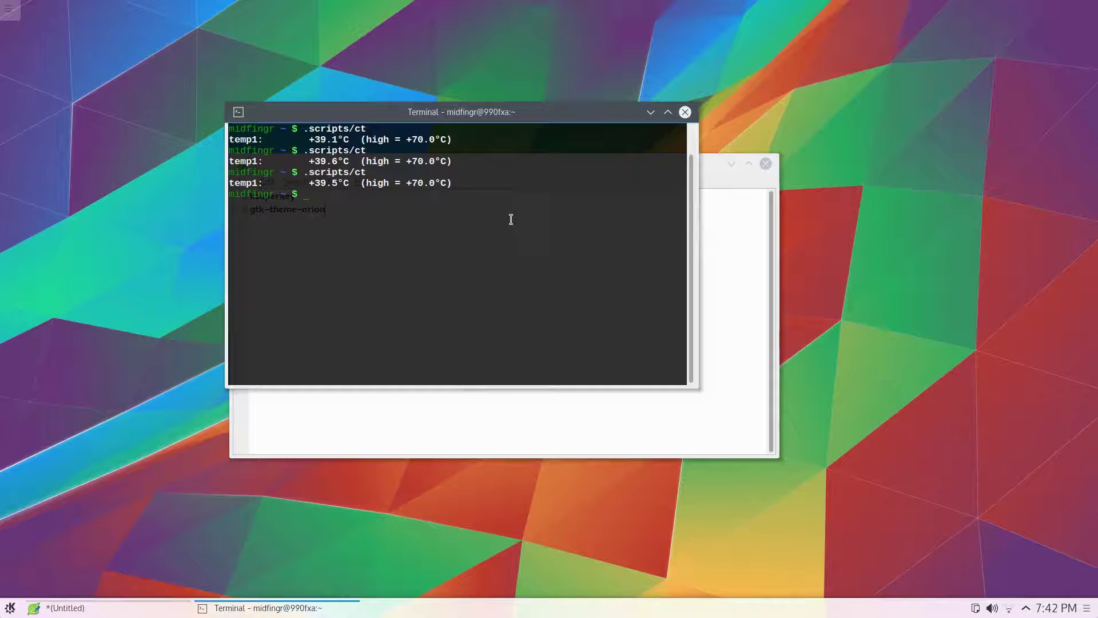
key("Up")
key("Return")
key("Up")
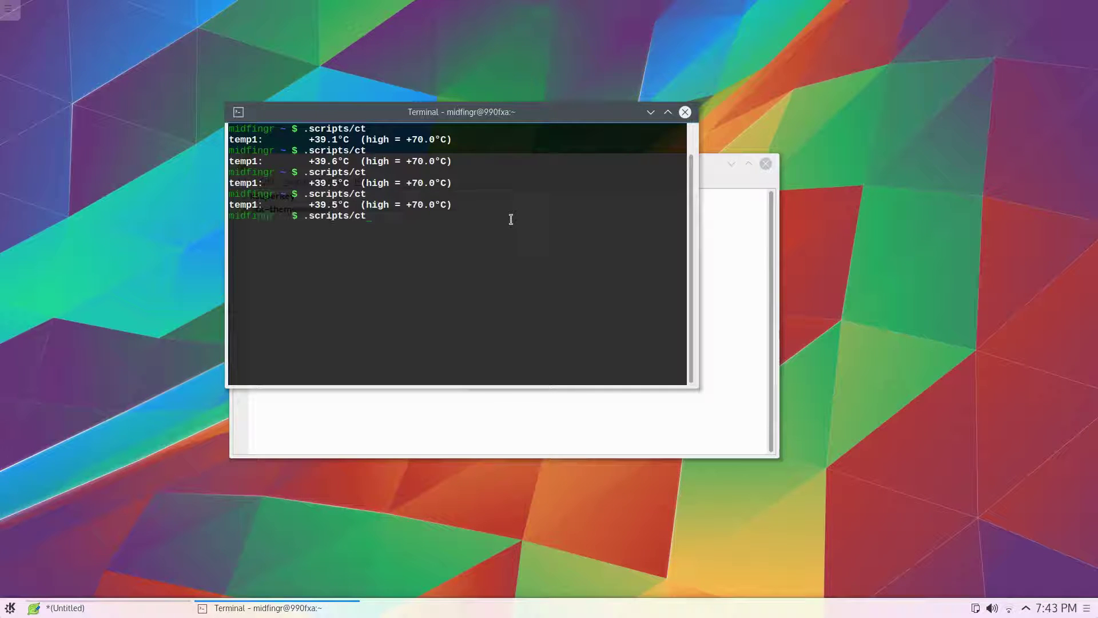
left_click(732, 294)
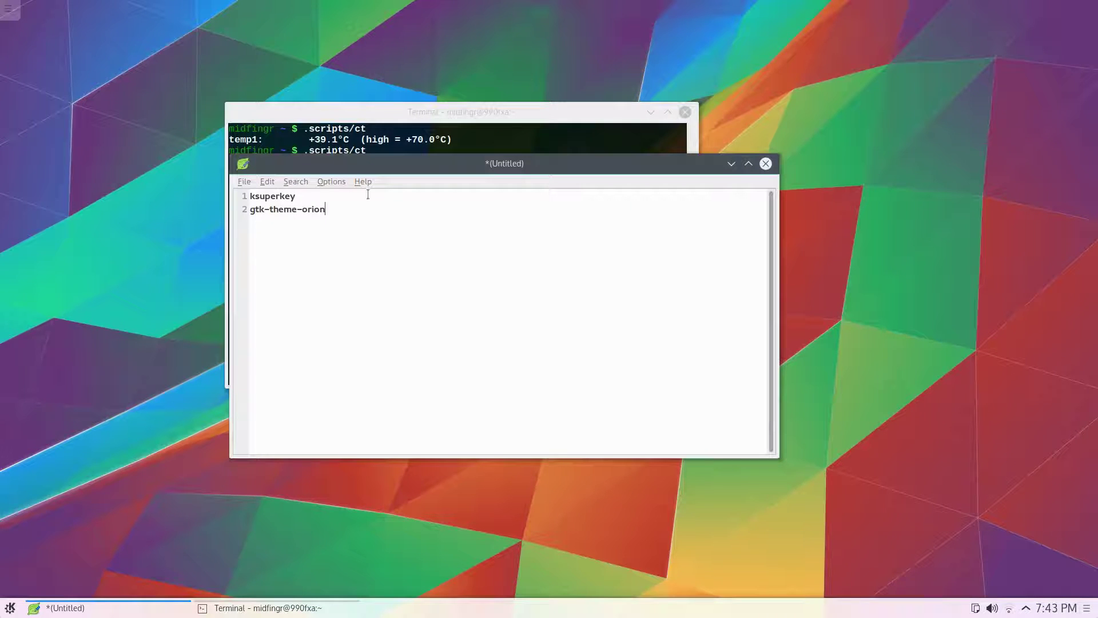
double_click(279, 196)
left_click(279, 221)
left_click(10, 607)
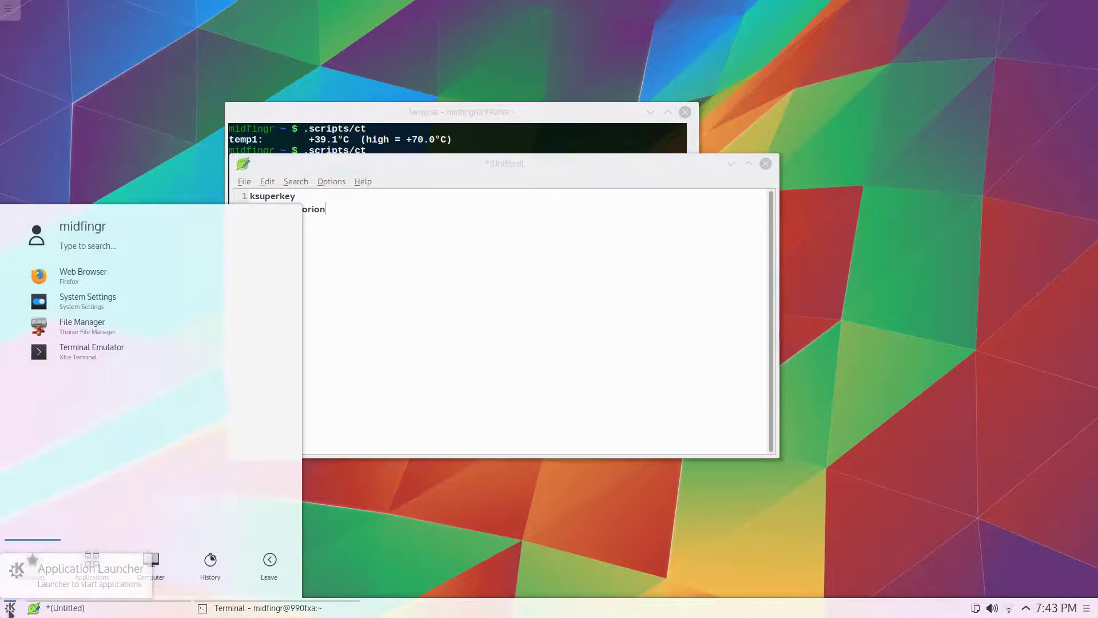
left_click(79, 265)
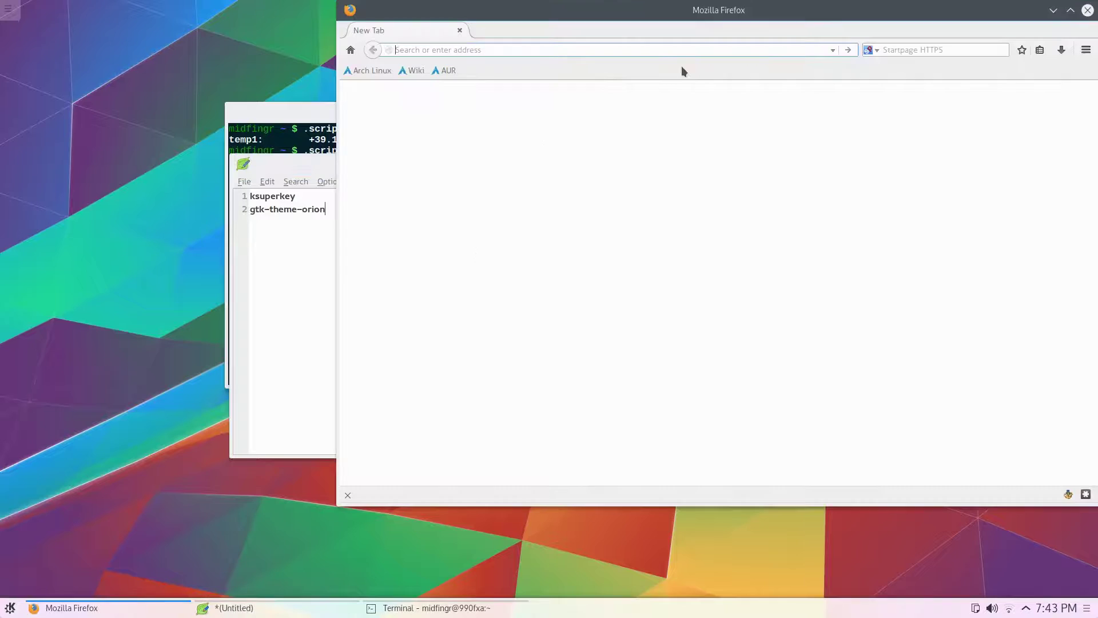
left_click_drag(657, 16, 495, 53)
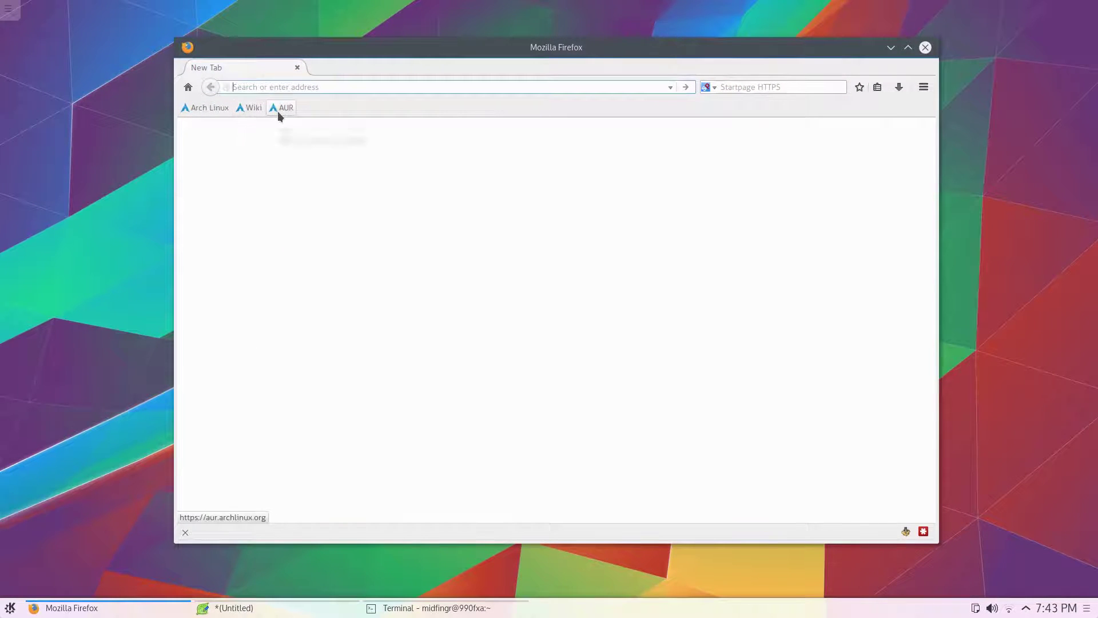
Close the browser window and abandon a launcher search for 'vl'.
left_click(926, 47)
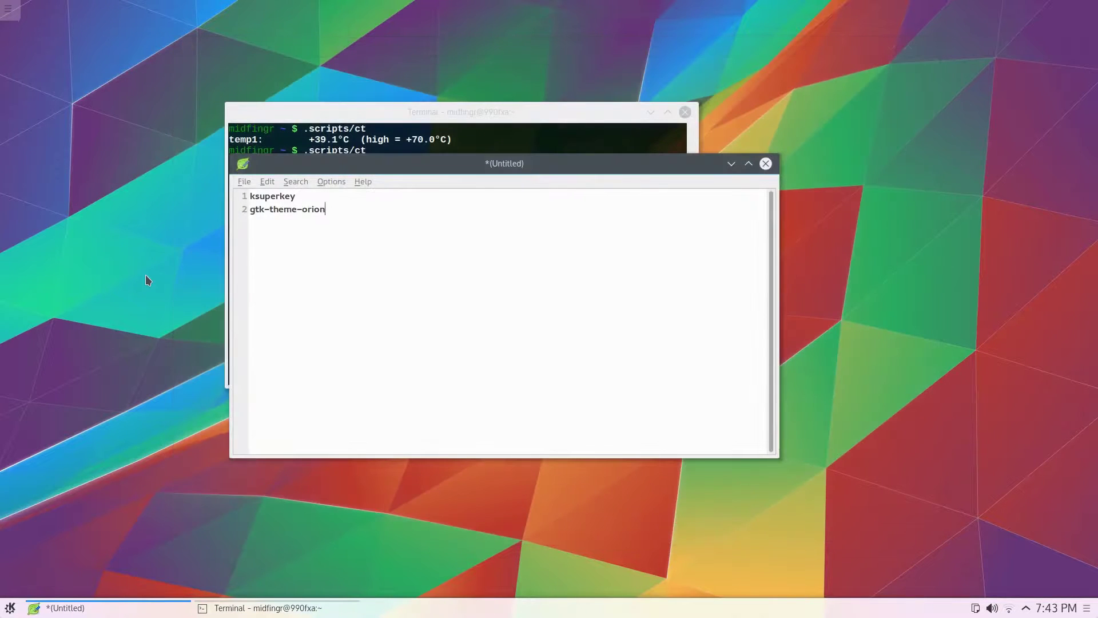
key("super")
type("vl")
key("BackSpace")
key("BackSpace")
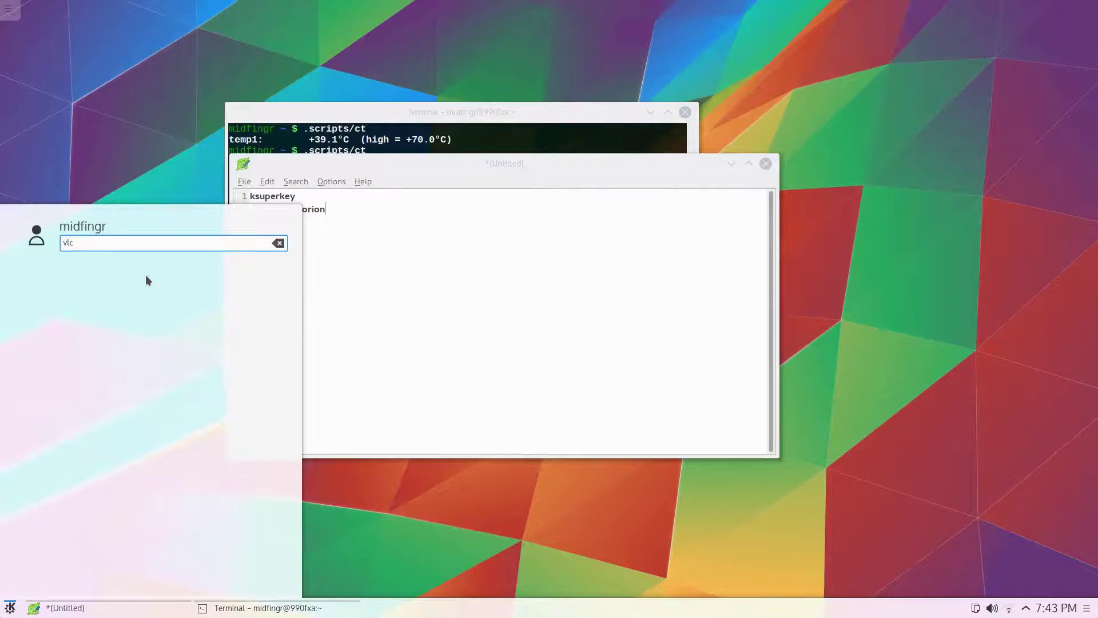
Install VLC and its dependencies by running 'pac vlc' in a cleared terminal.
left_click(418, 117)
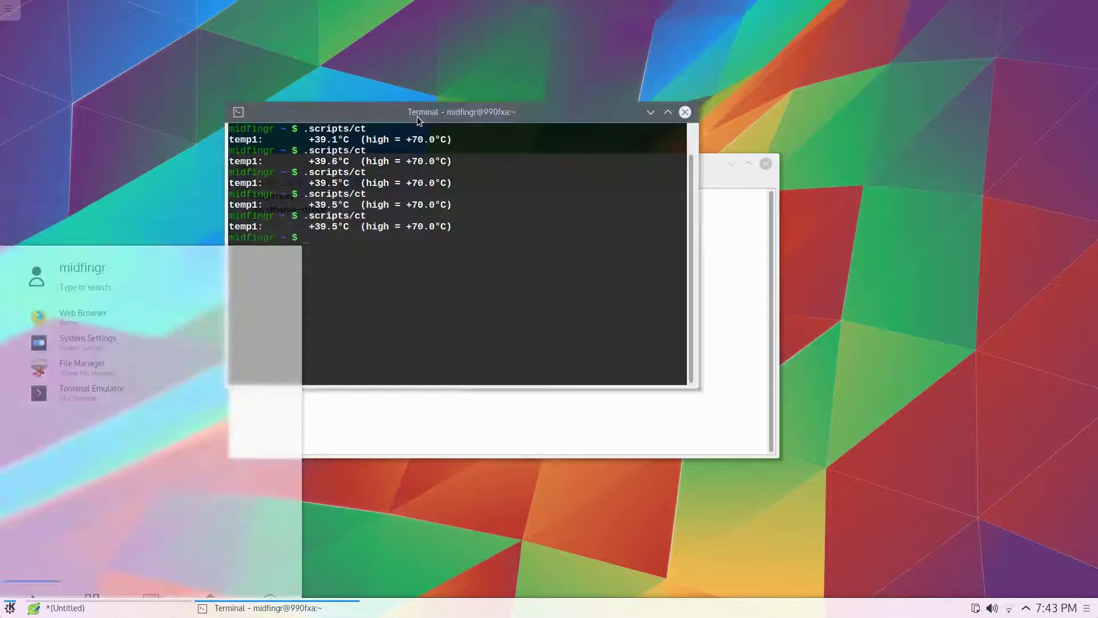
key("ctrl+l")
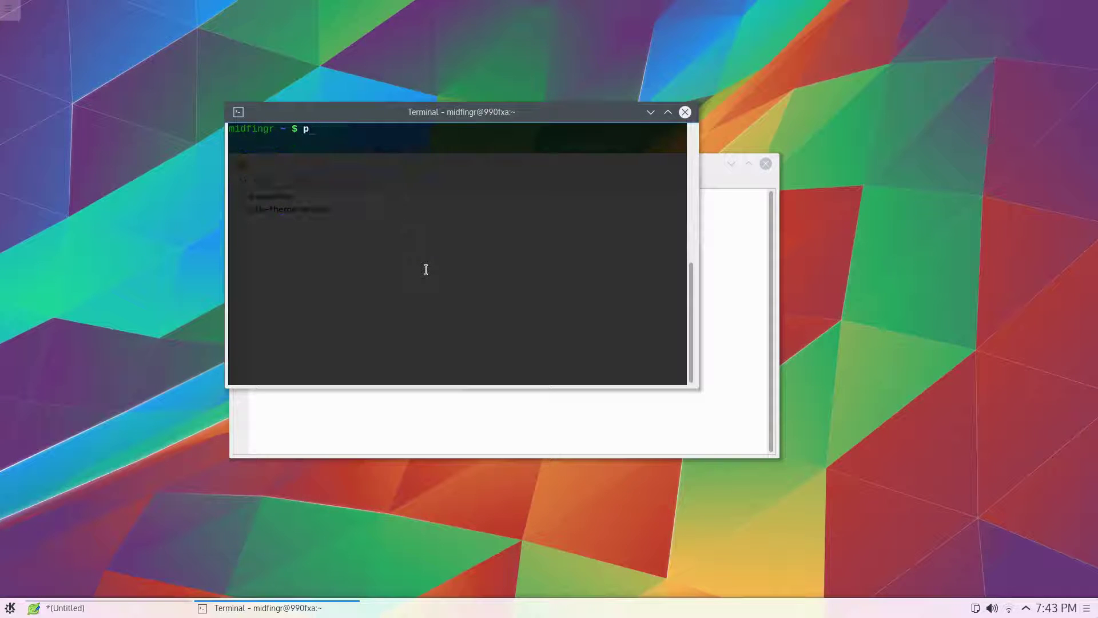
type("pac vlc")
key("Return")
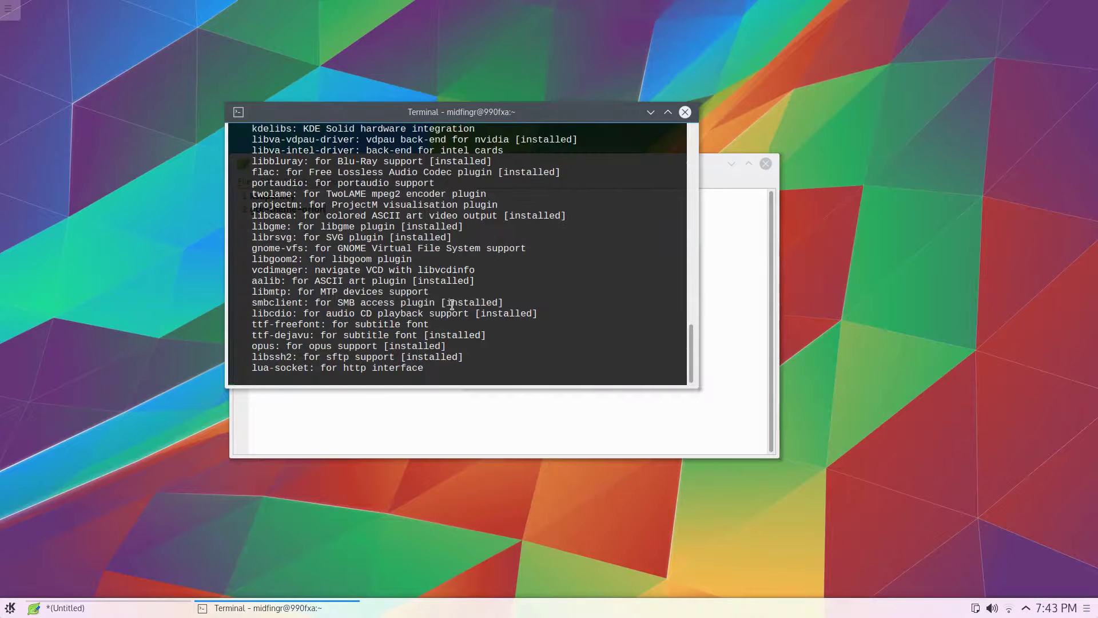
left_click(35, 485)
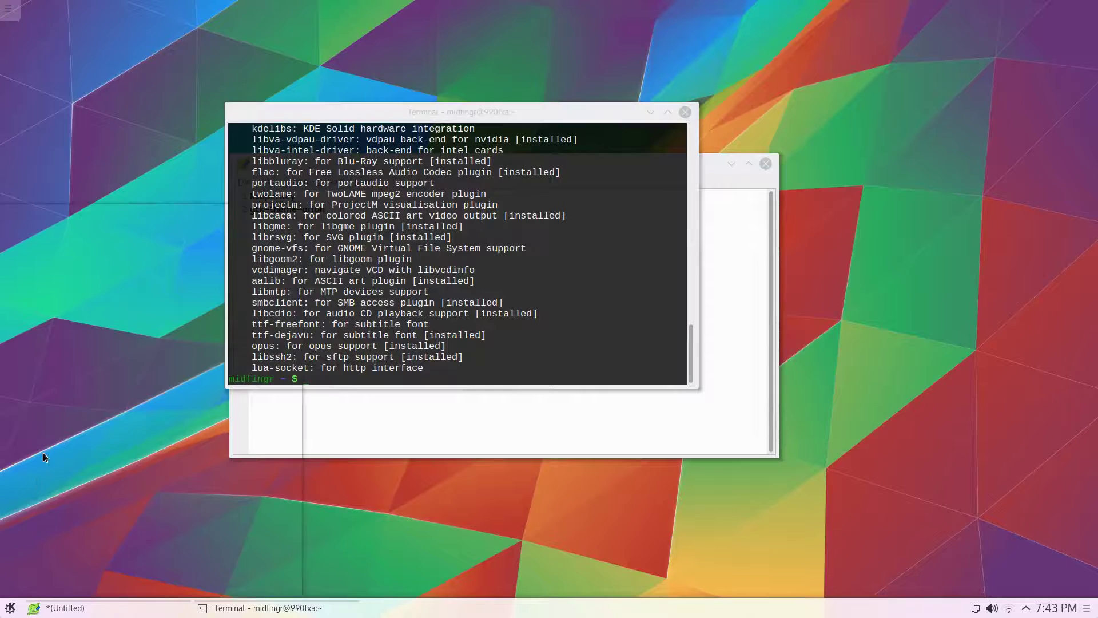
key("super")
Launch VLC, decline metadata network access, and open Tools > Preferences.
type("vl")
key("Return")
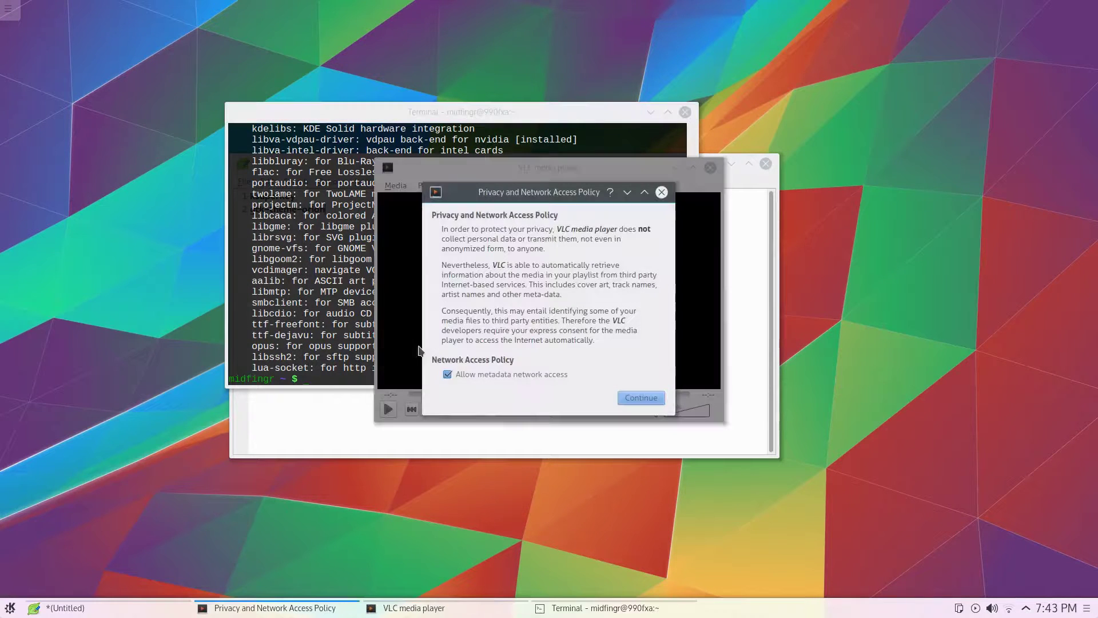
left_click(486, 373)
left_click(638, 397)
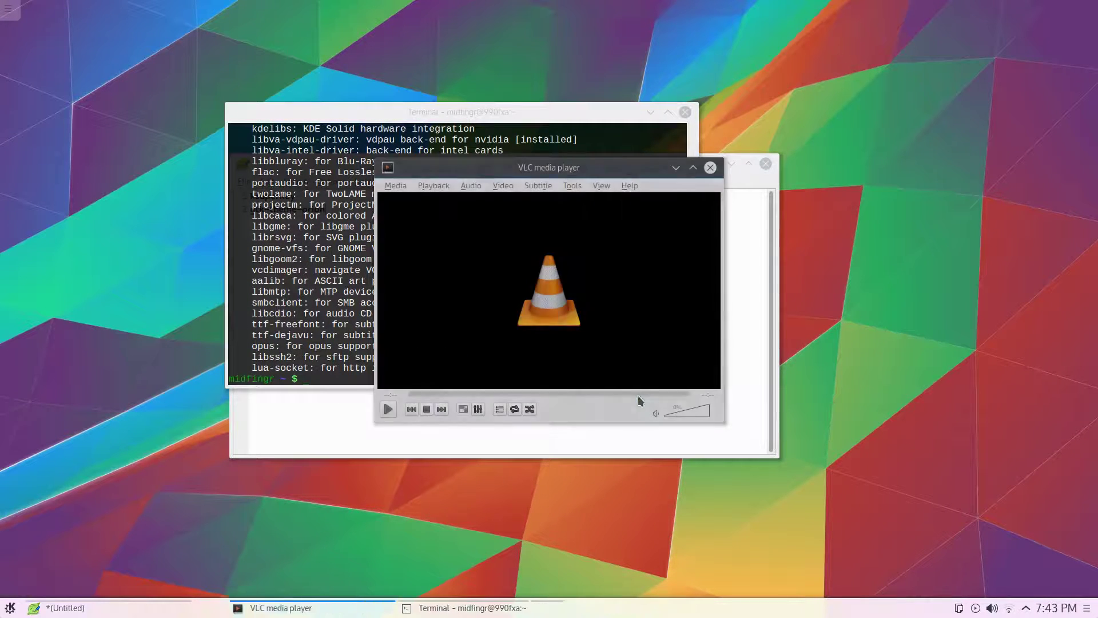
left_click(572, 185)
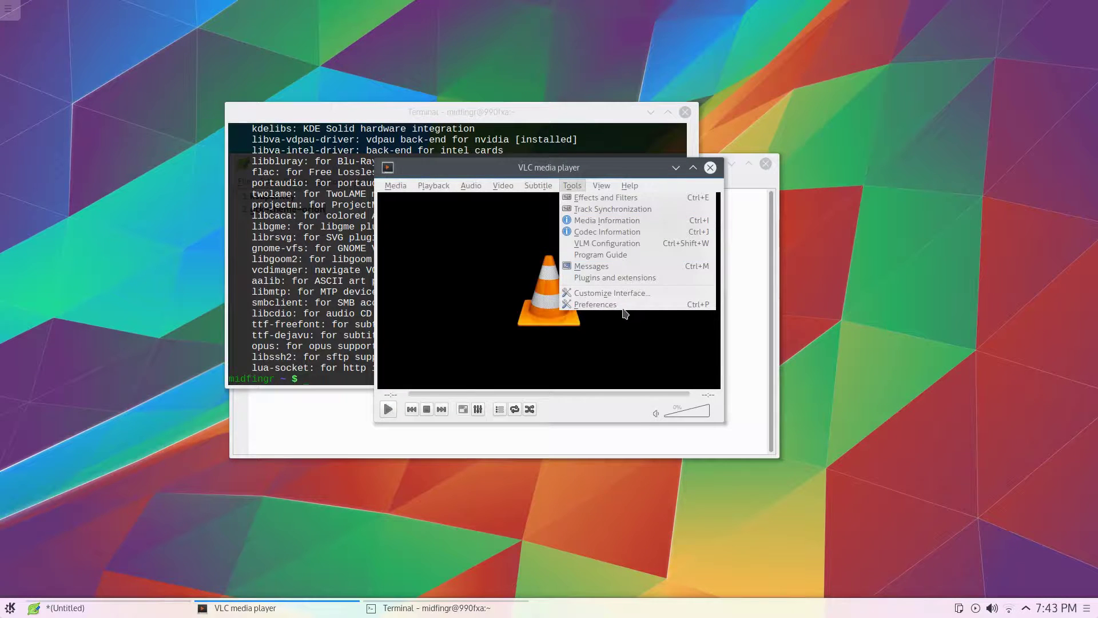
left_click(595, 305)
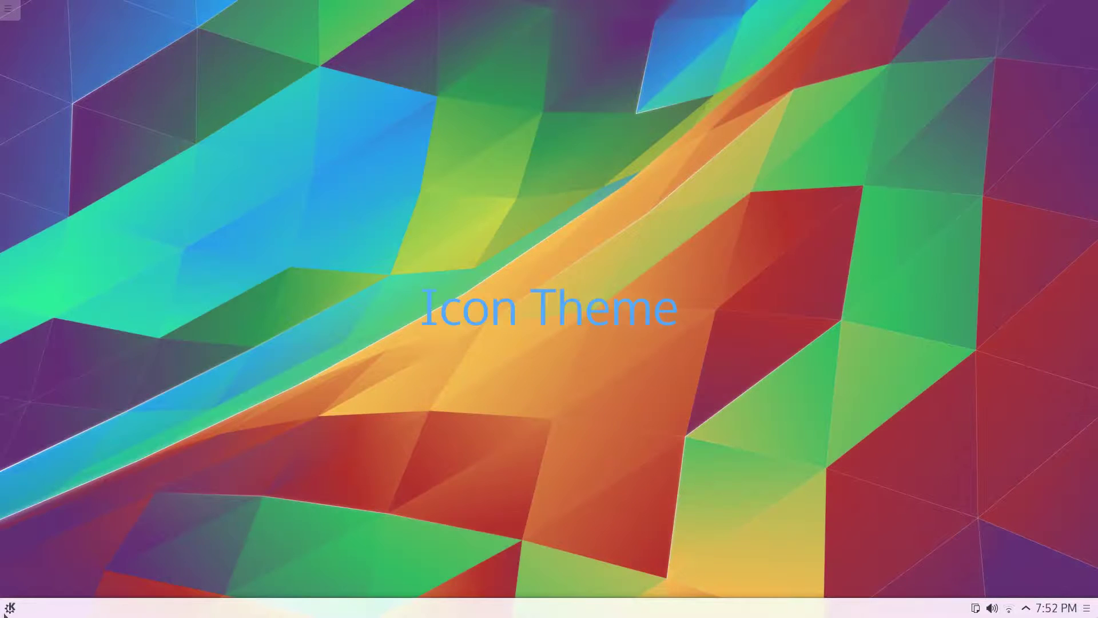
Open the GNOME Application Style (GTK) page in System Settings.
left_click(8, 609)
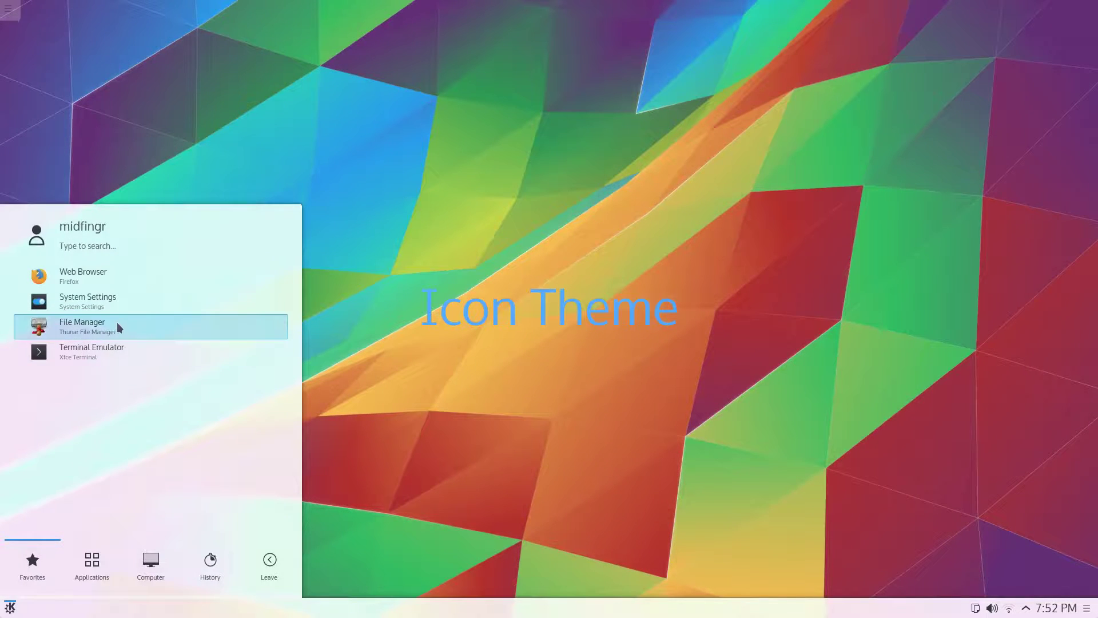
left_click(111, 309)
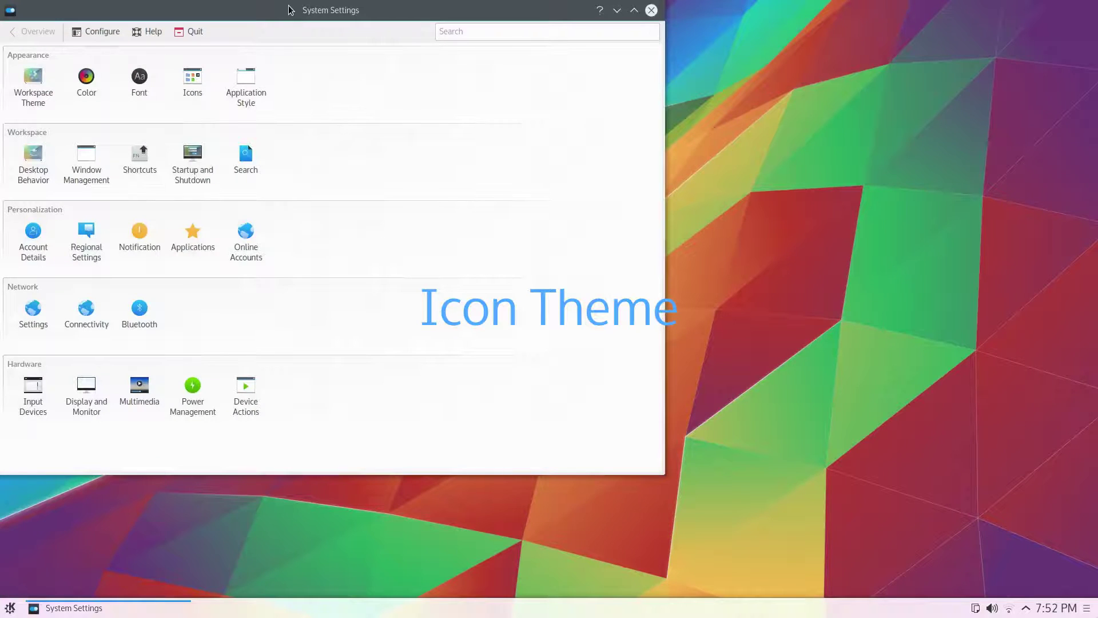
left_click_drag(290, 10, 461, 85)
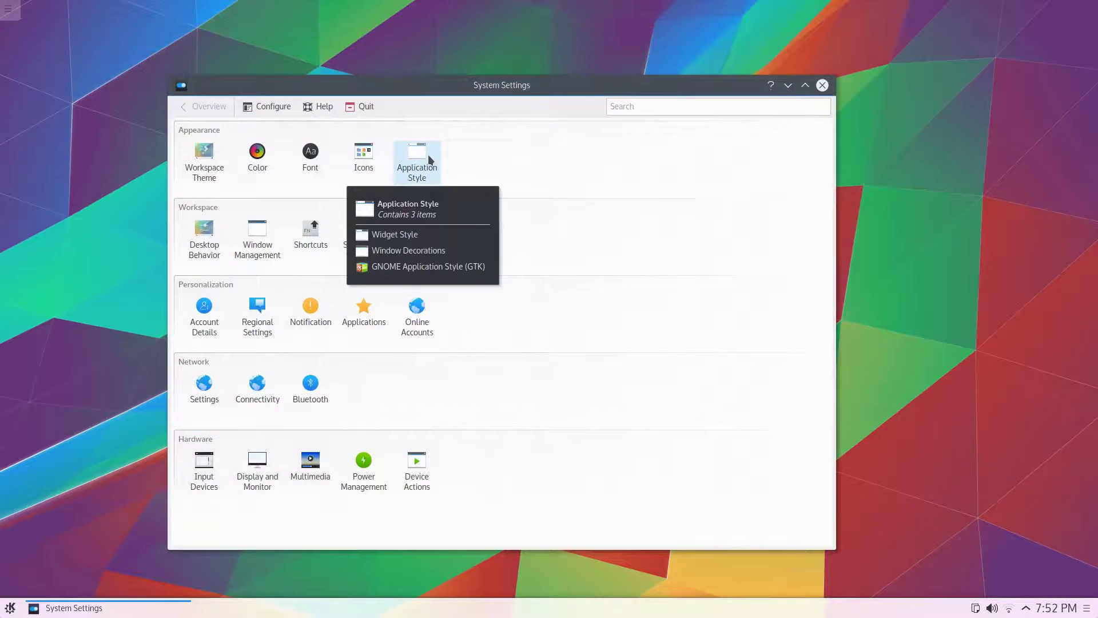
left_click(430, 159)
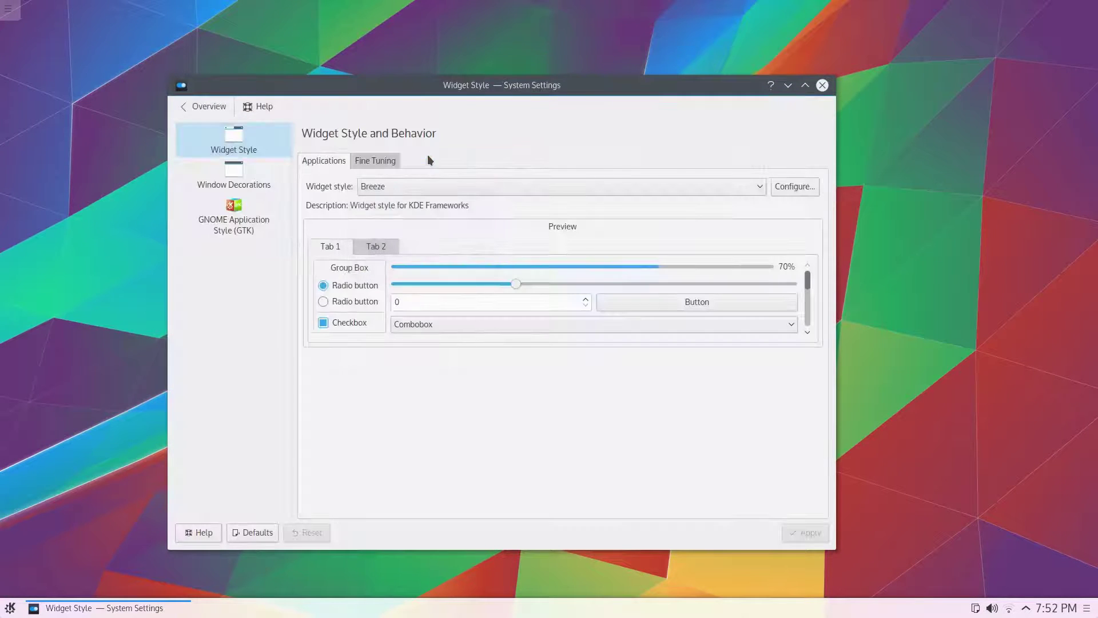
left_click(241, 227)
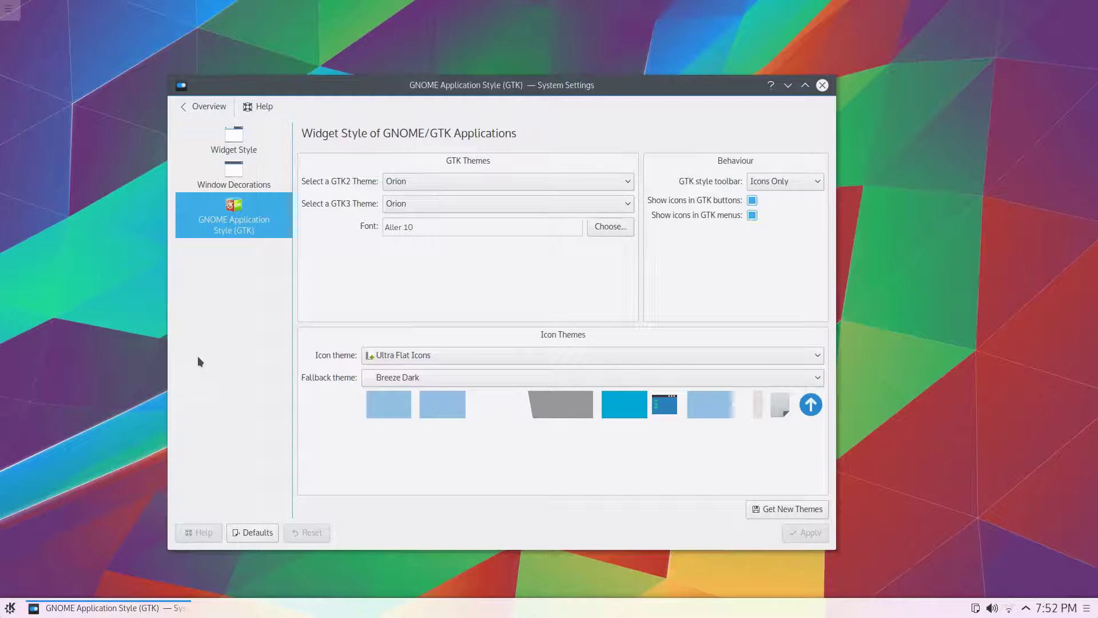
Keep Ultra Flat Icons as the icon theme and tick Show icons in GTK menus.
left_click(436, 355)
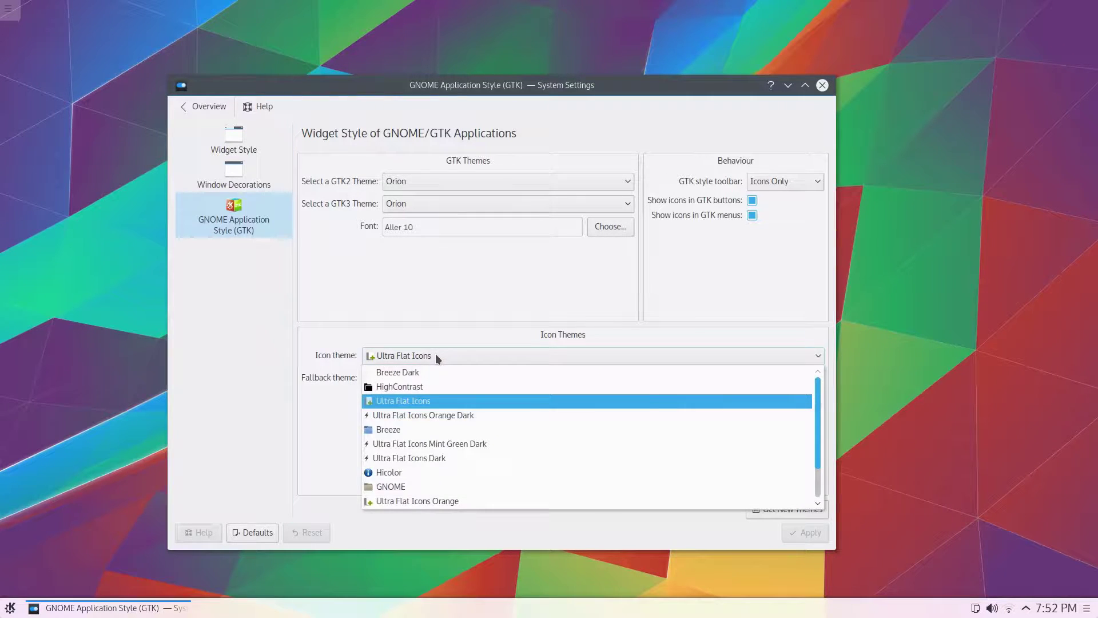
left_click(434, 354)
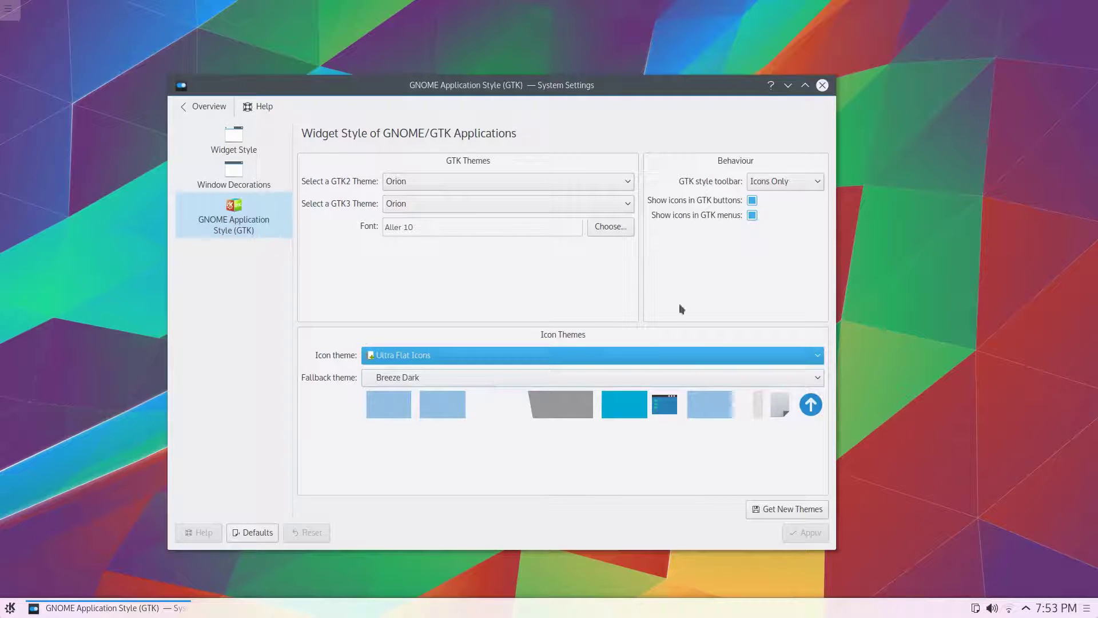
left_click(748, 215)
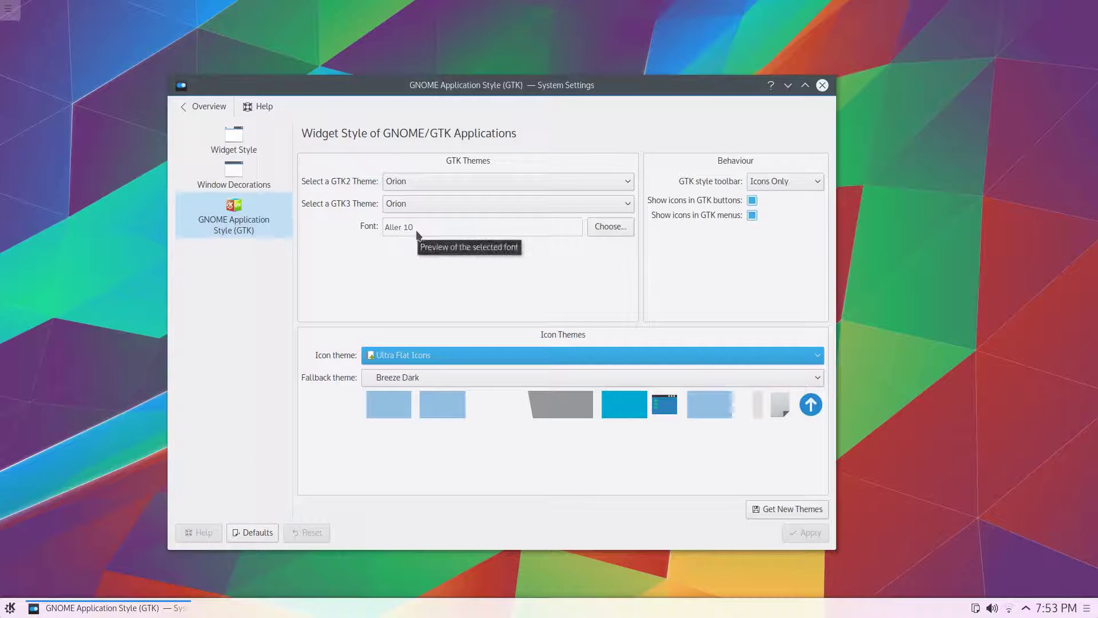
Close System Settings, toggle the launcher, and open a terminal with Ctrl+Alt+T.
left_click(822, 87)
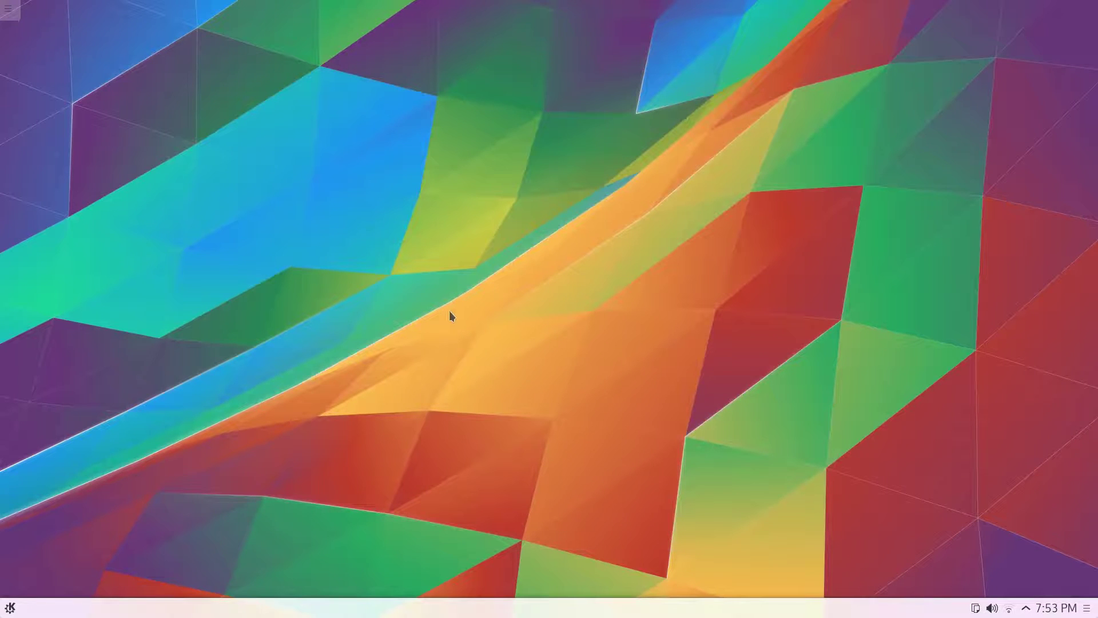
key("super")
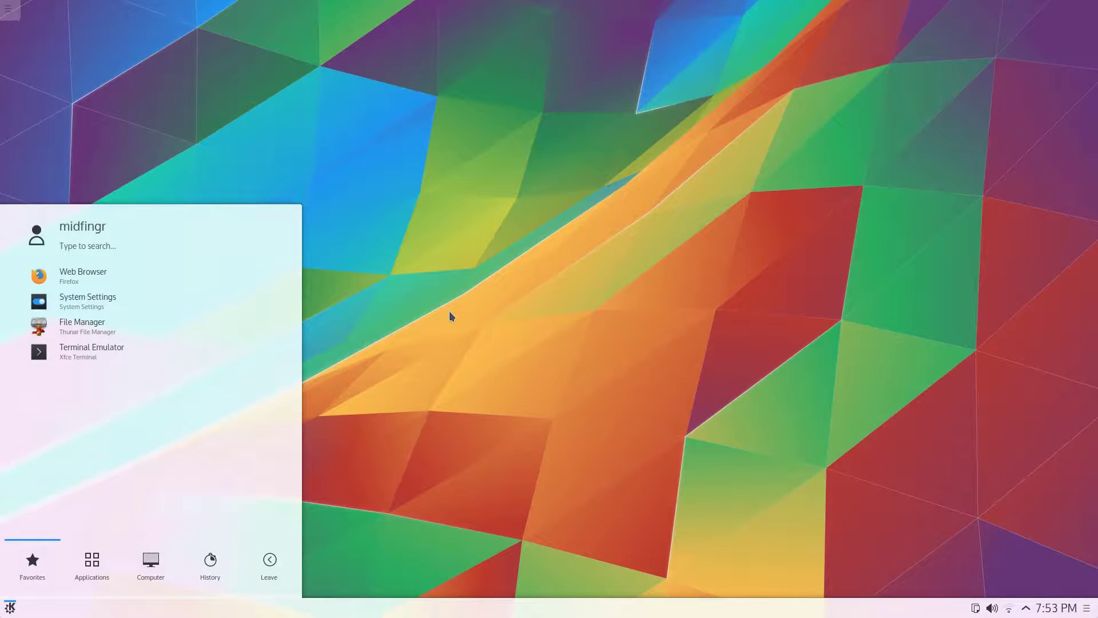
key("super")
key("super")
key("super")
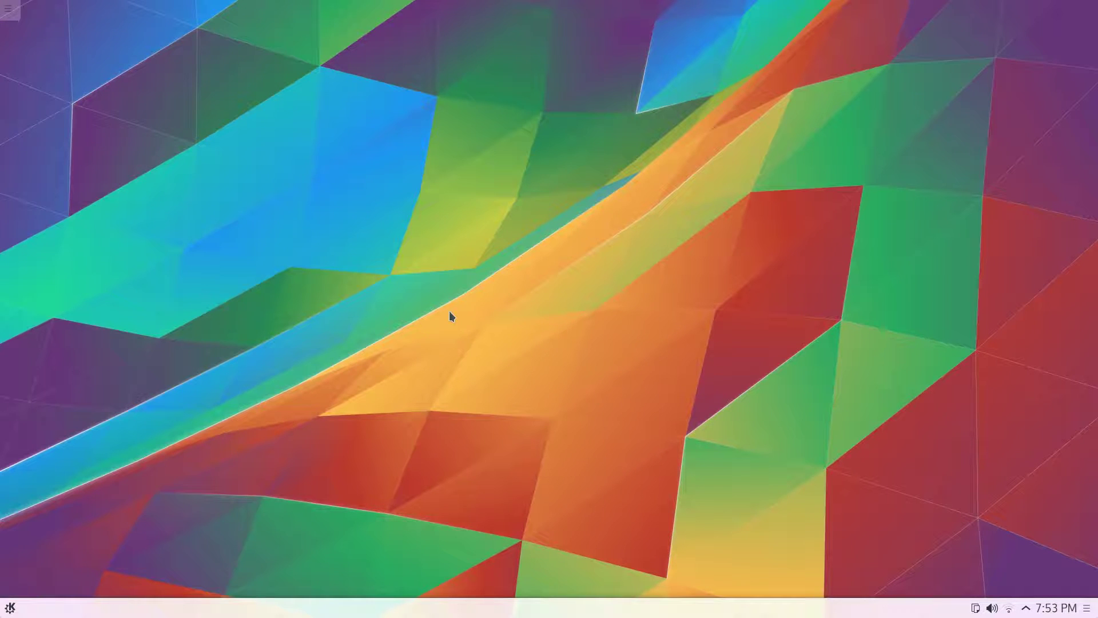
key("ctrl+alt+t")
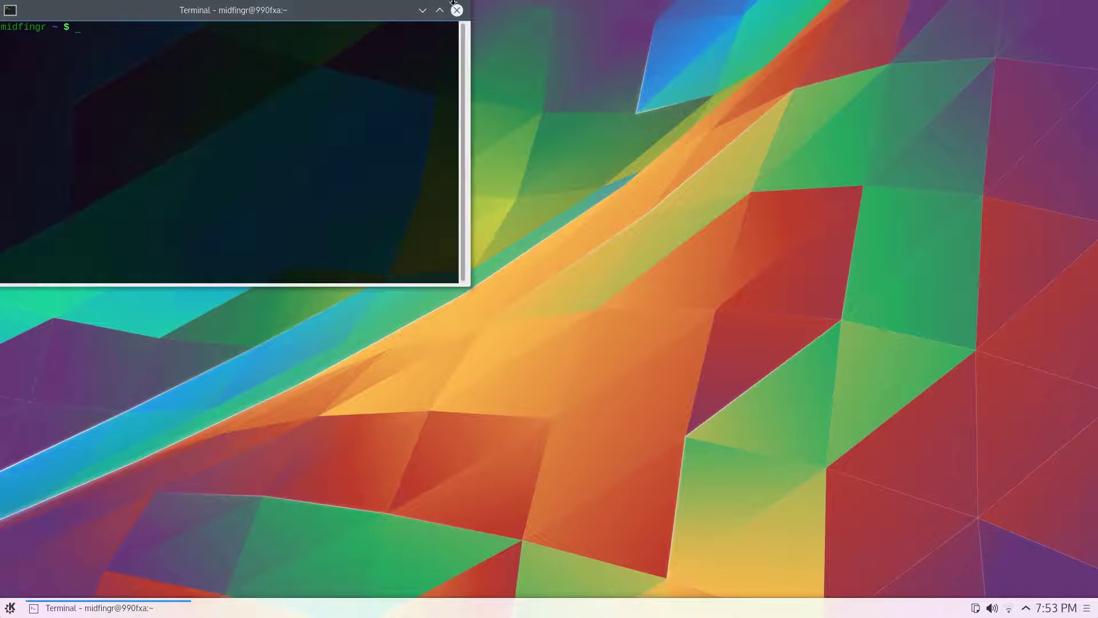
Close the terminal and open System Settings' Custom Shortcuts page with its New menu.
left_click(457, 9)
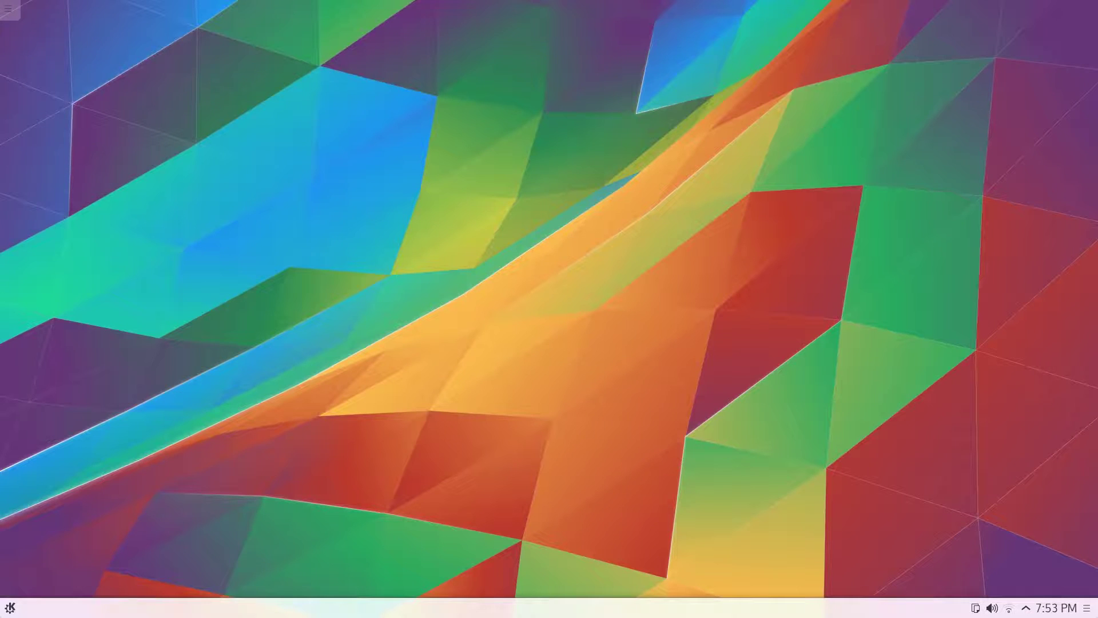
left_click(9, 608)
left_click(75, 297)
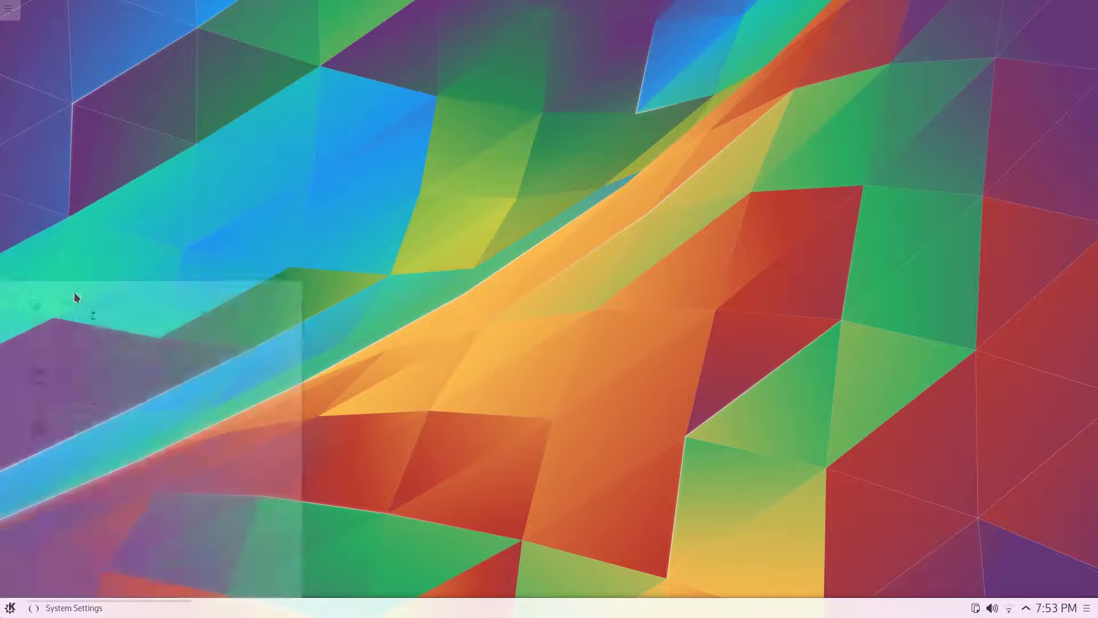
left_click_drag(456, 66, 554, 104)
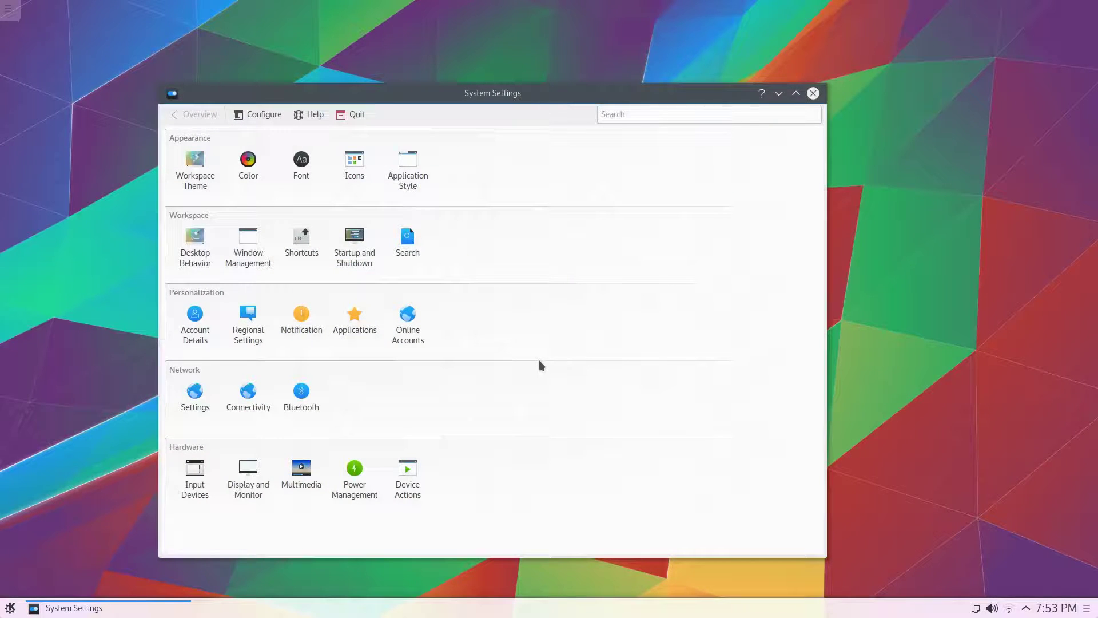
left_click(301, 252)
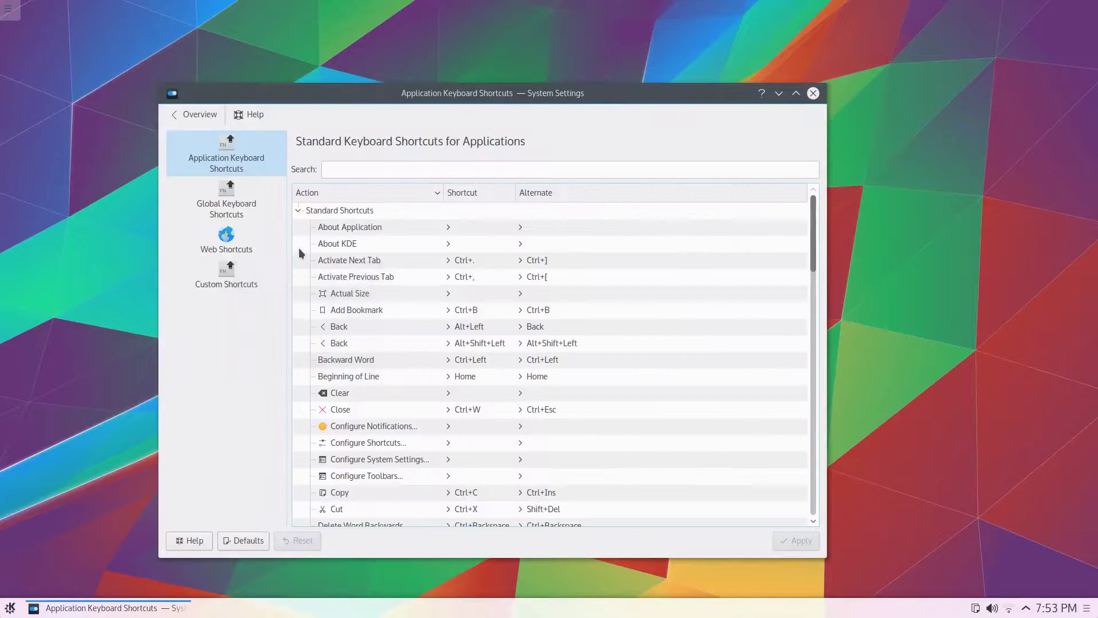
left_click(226, 277)
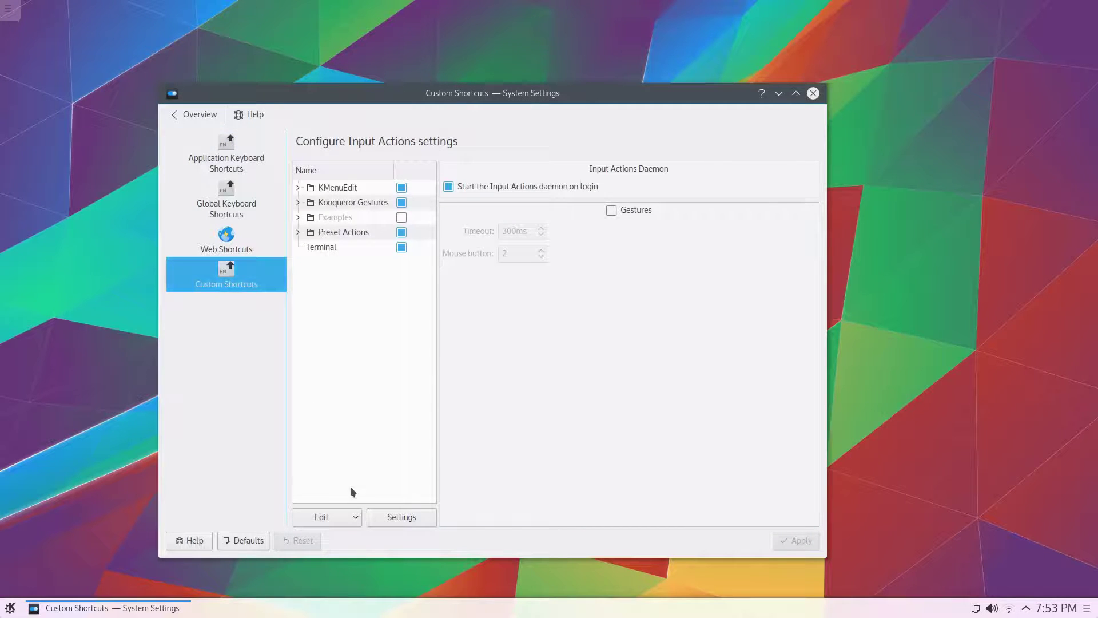
left_click(318, 513)
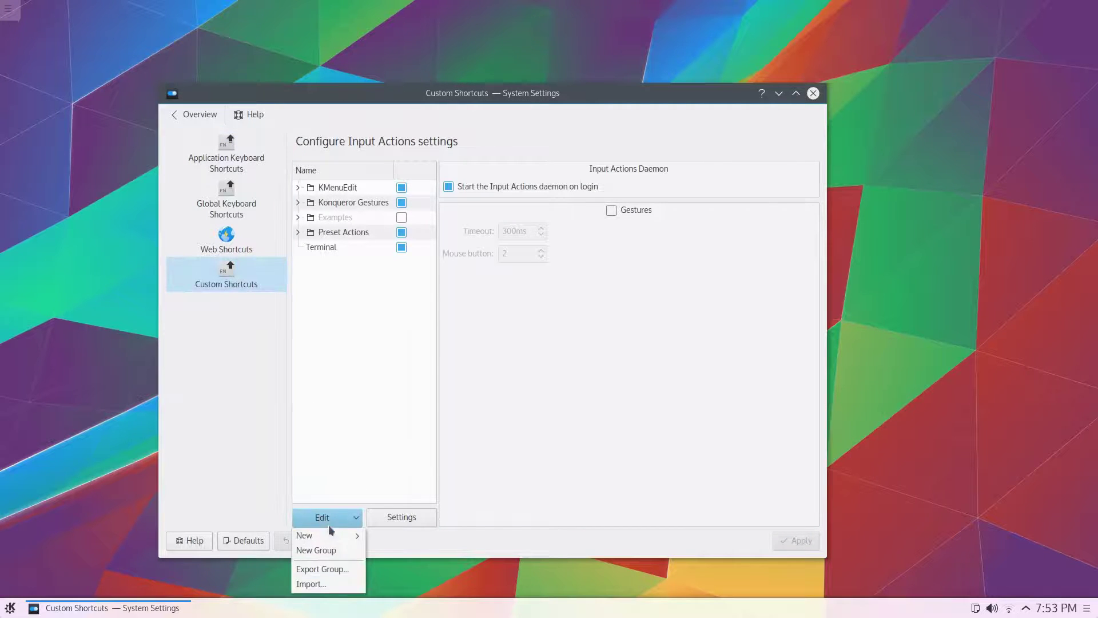
Create a new global Command/URL shortcut action named Files.
mouse_move(330, 536)
mouse_move(420, 538)
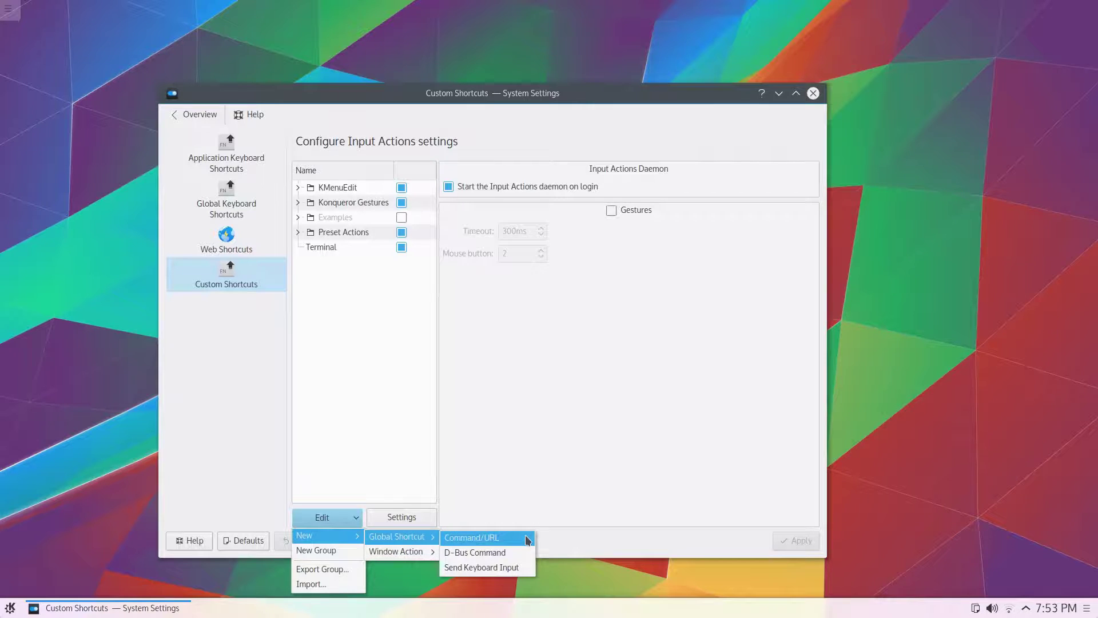
left_click(472, 537)
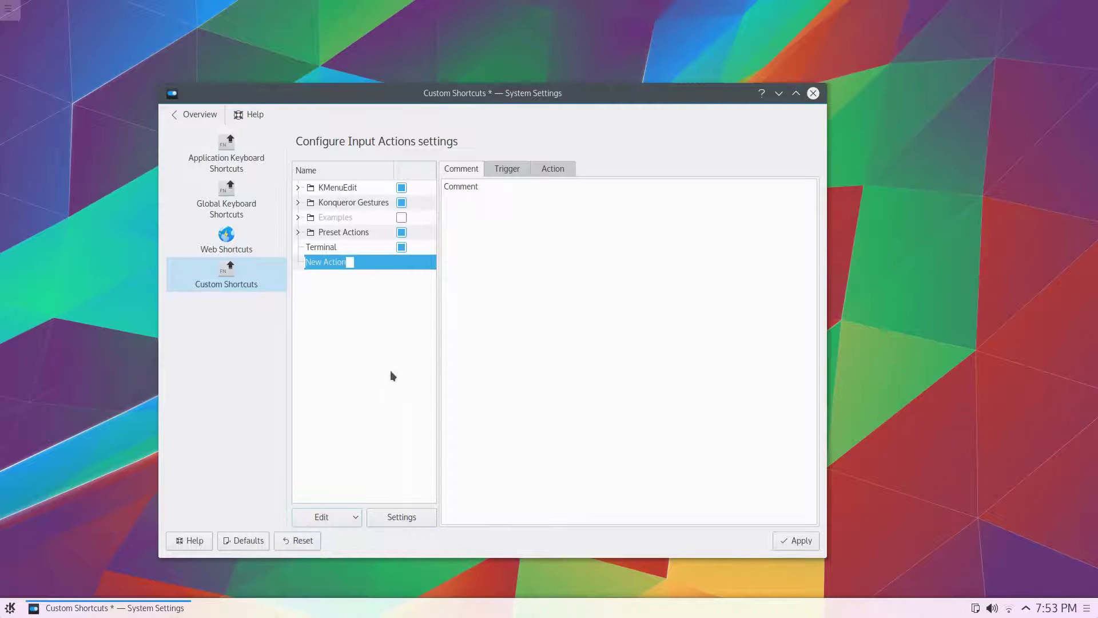
type("Files")
key("Return")
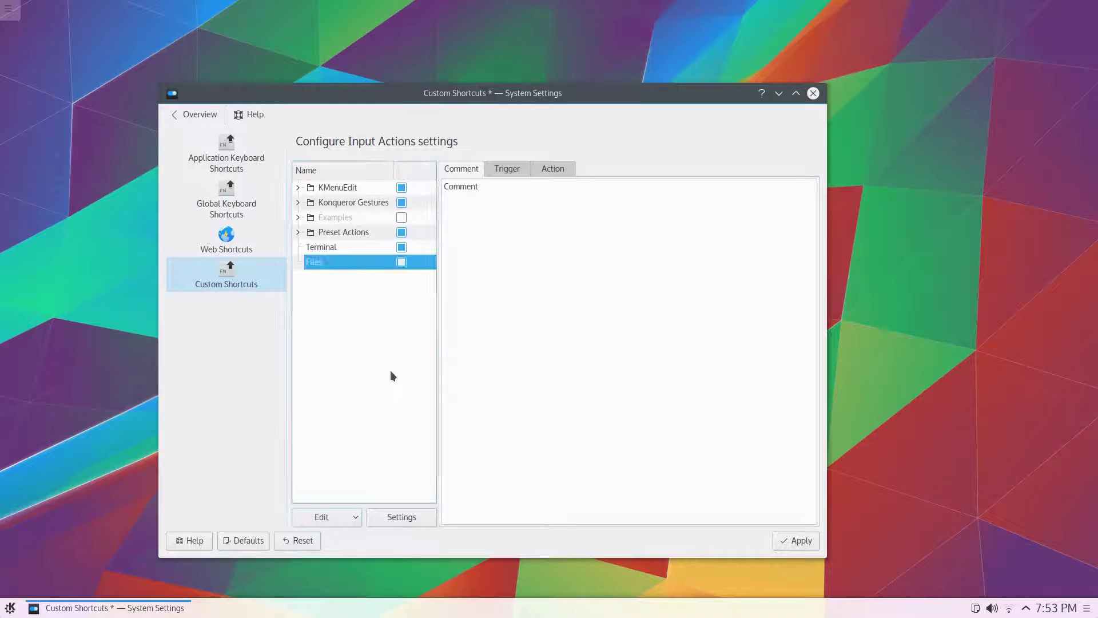
Assign Alt+H as the Files trigger shortcut and apply.
left_click(506, 168)
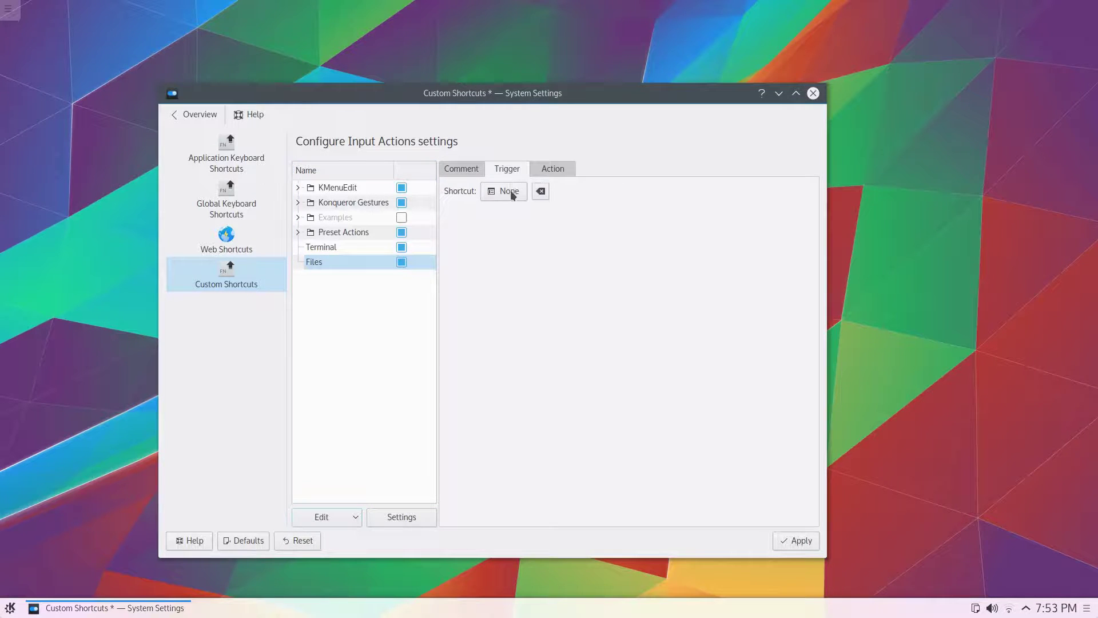
left_click(508, 191)
key("alt")
left_click(806, 543)
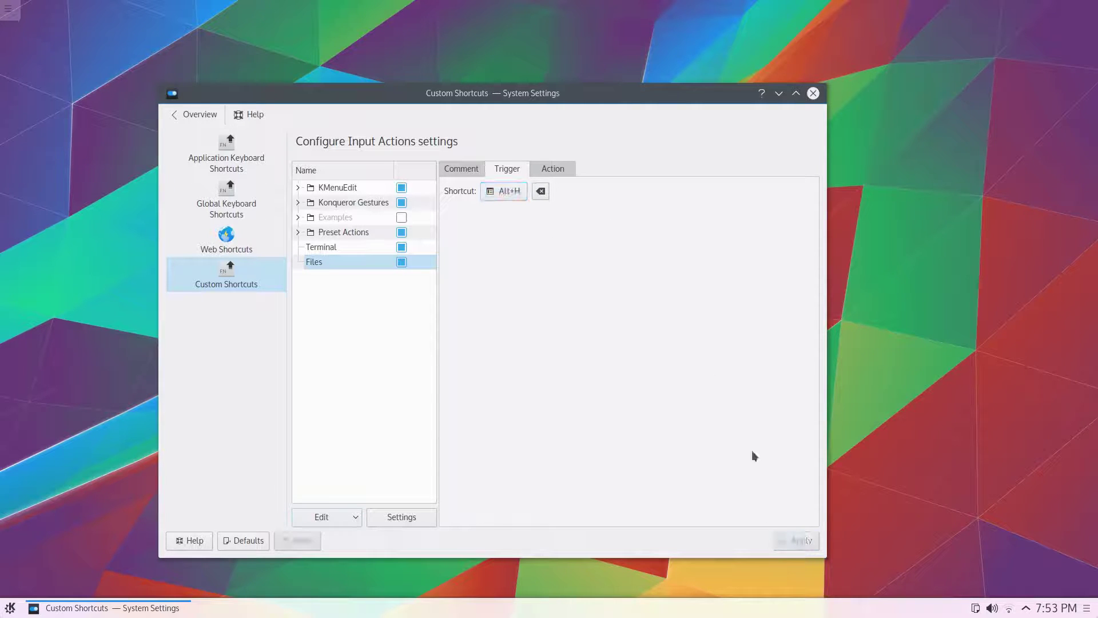
Set the Files action's command to thunar and apply.
left_click(571, 169)
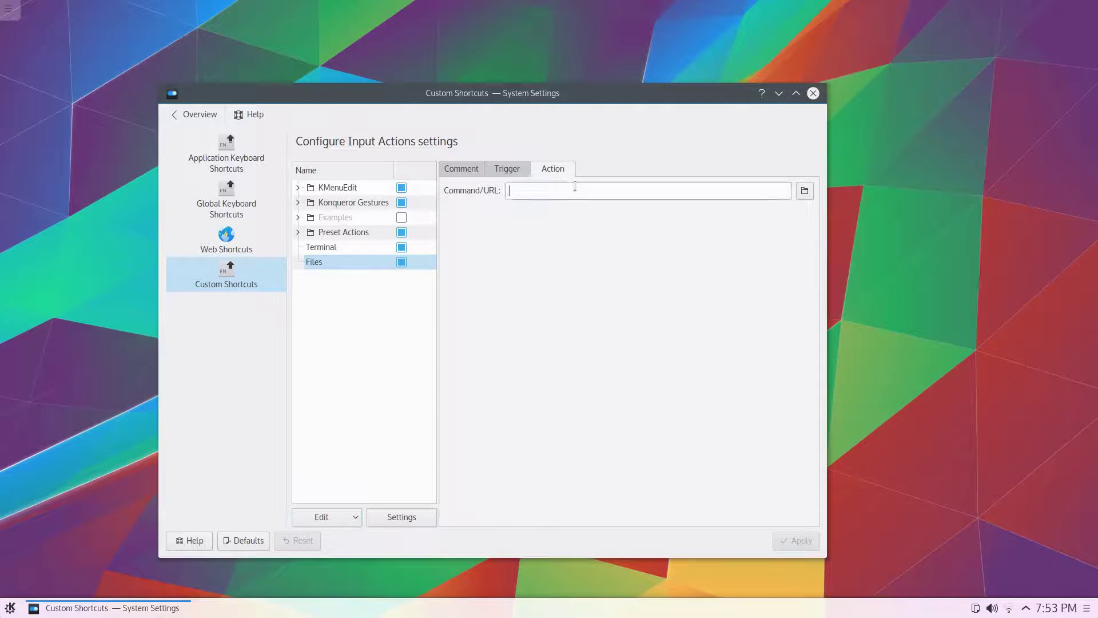
type("thunar")
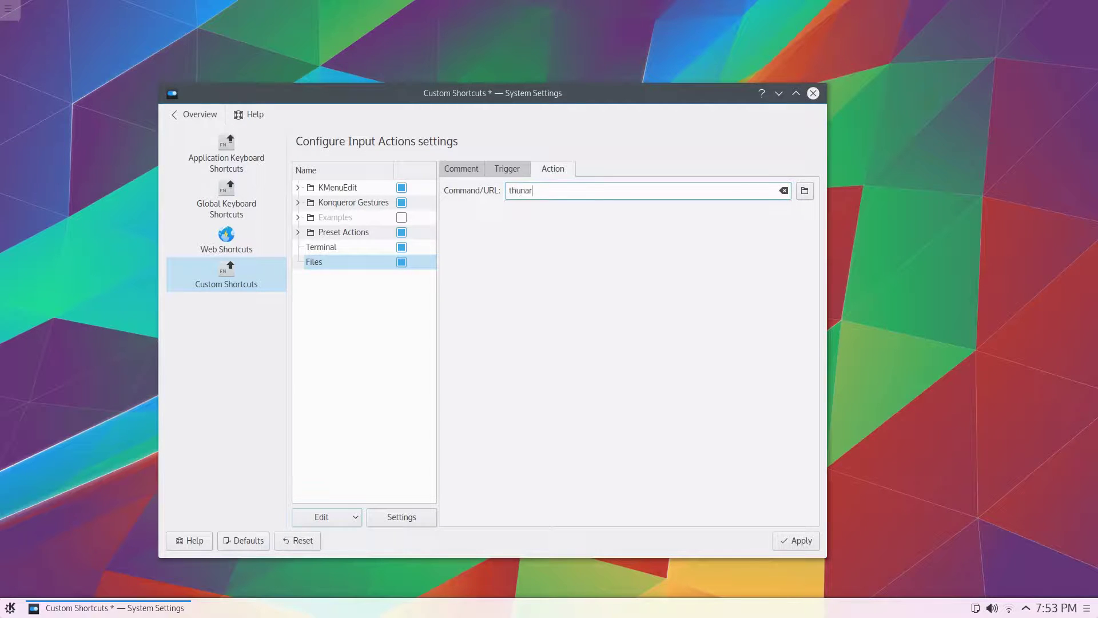
left_click(804, 546)
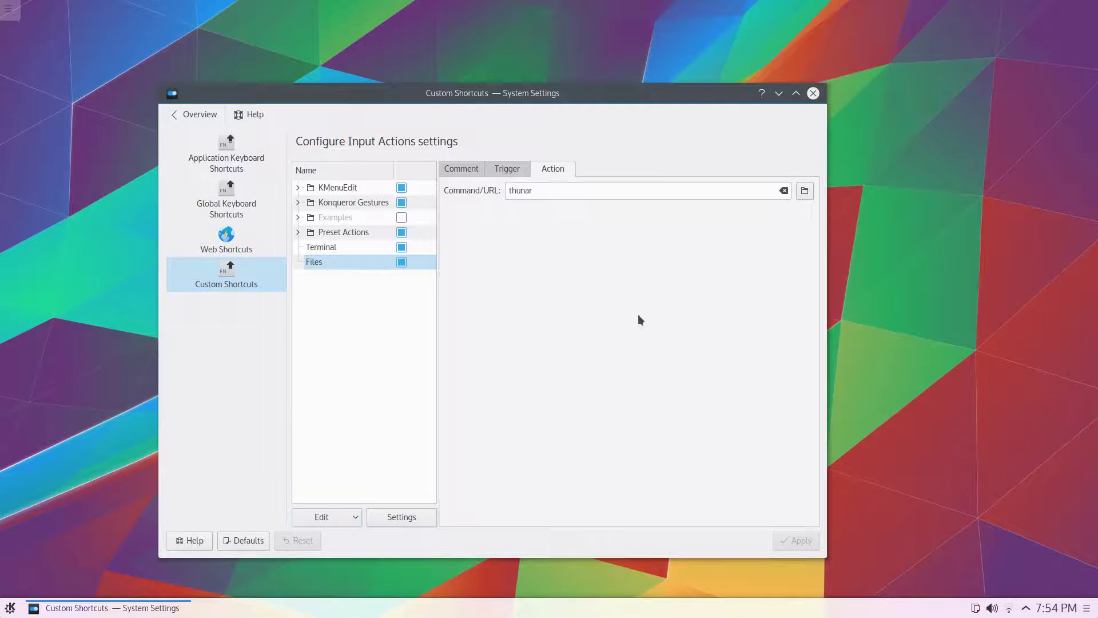
Check the Files trigger, then disable the Files action and apply.
left_click(63, 359)
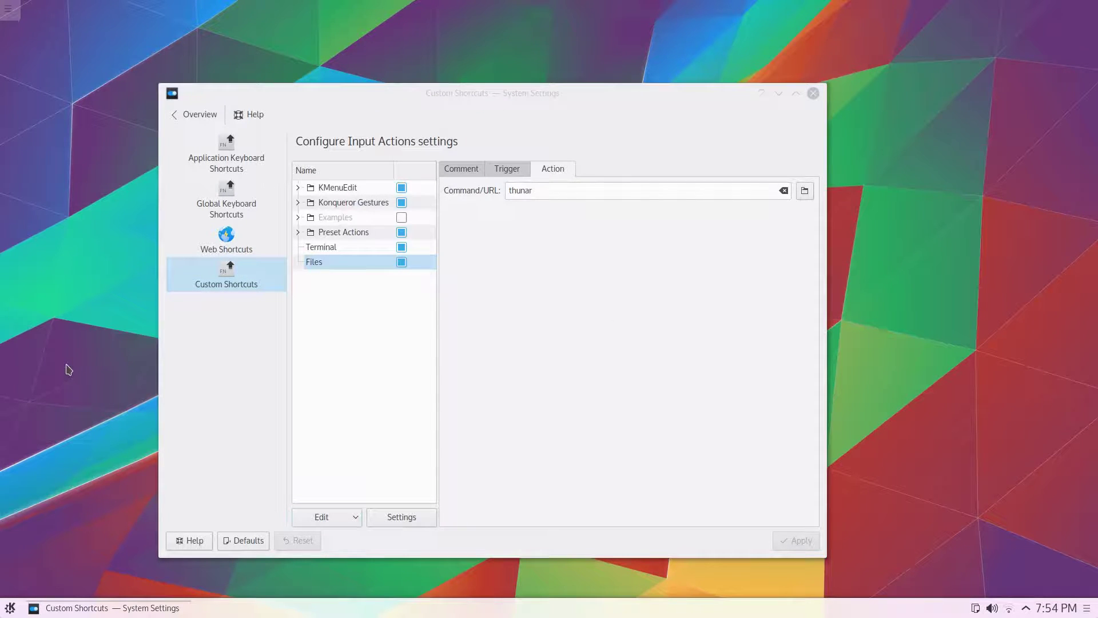
left_click(548, 324)
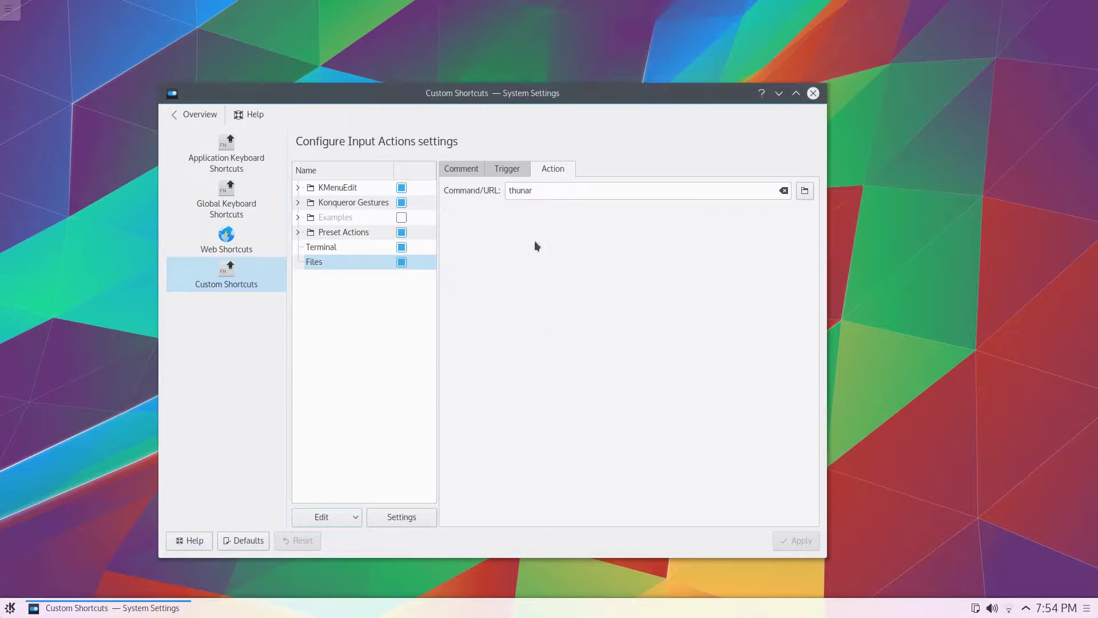
left_click(501, 167)
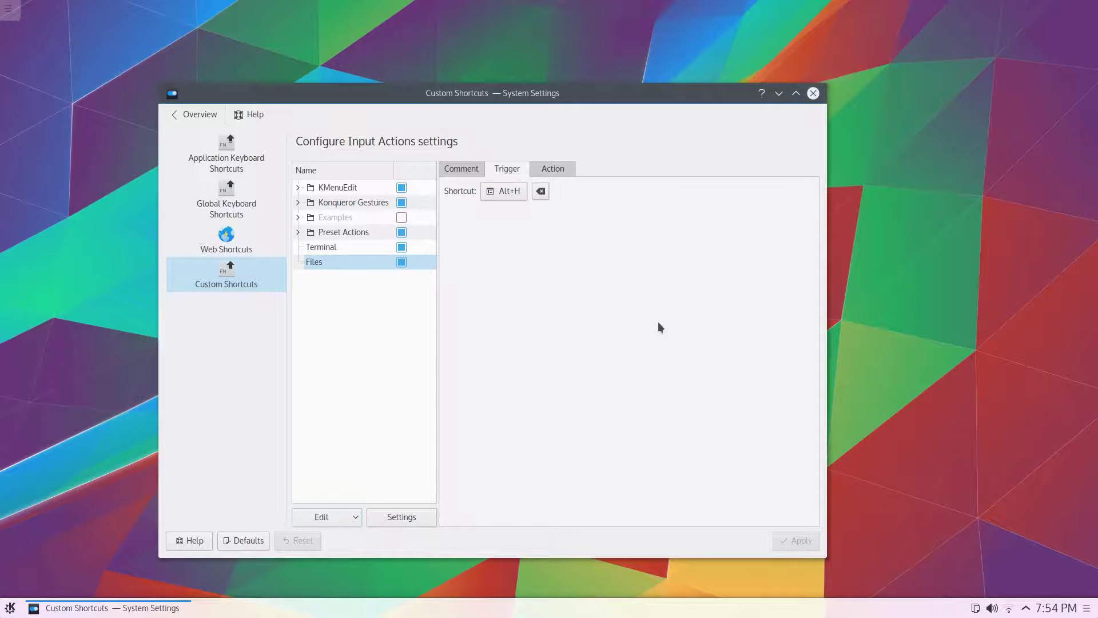
left_click(339, 264)
left_click(402, 262)
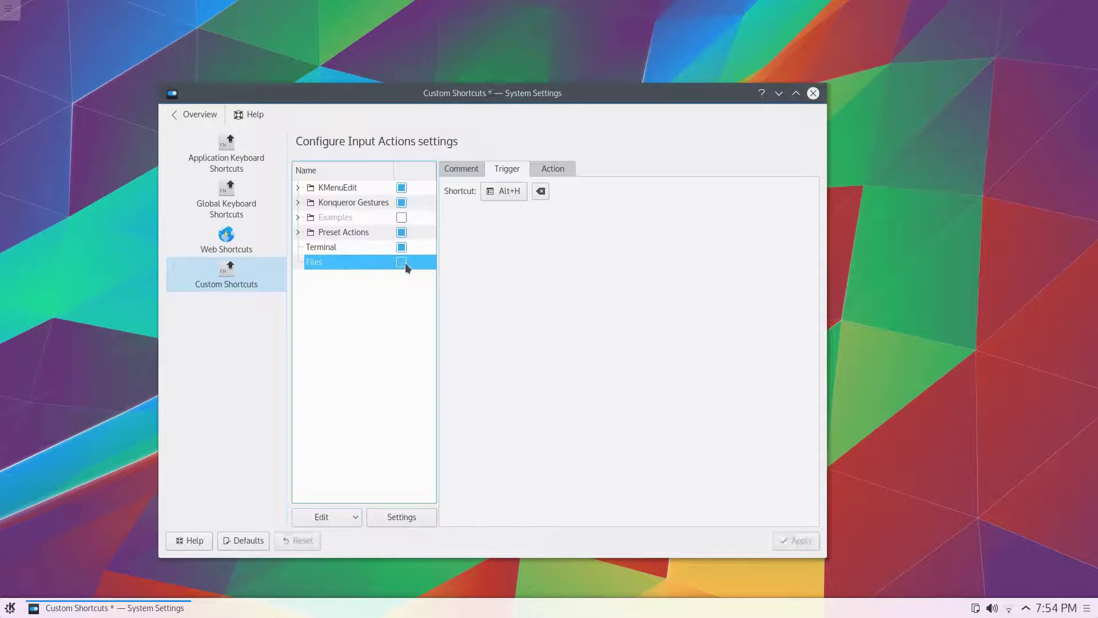
left_click(796, 540)
Review the Files action's thunar command and re-enable the Files entry.
left_click(944, 305)
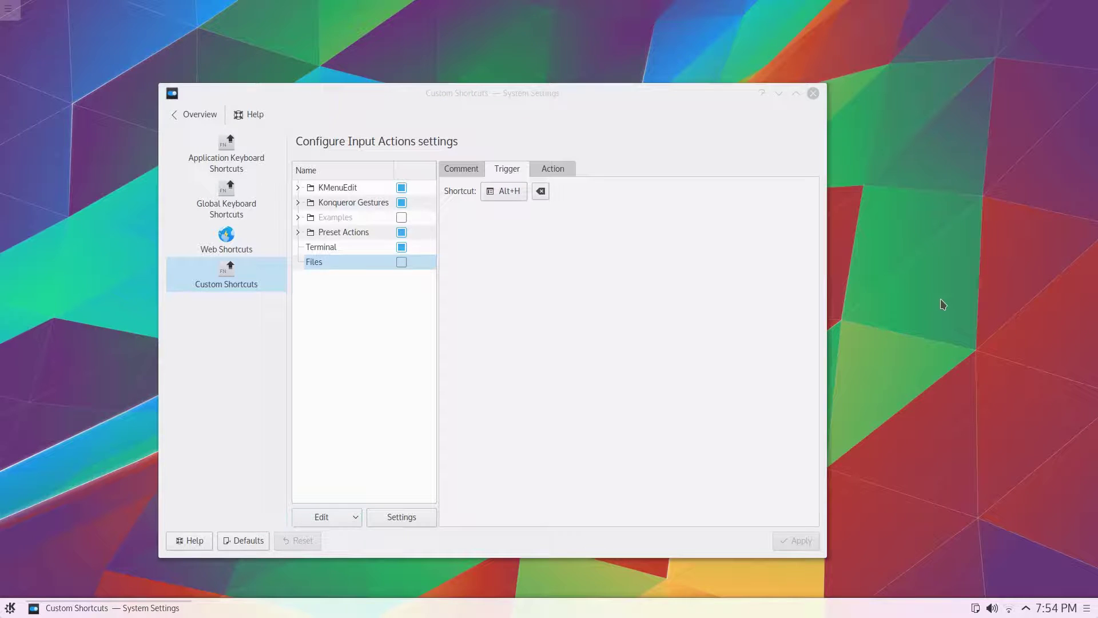
left_click(556, 173)
double_click(560, 184)
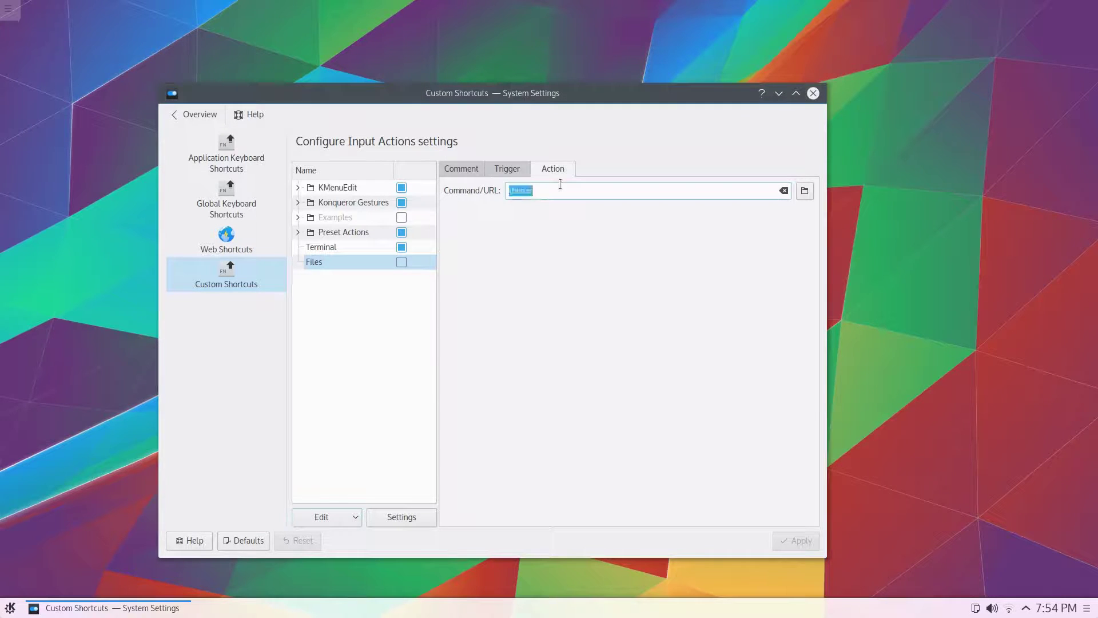
left_click(560, 187)
left_click(362, 264)
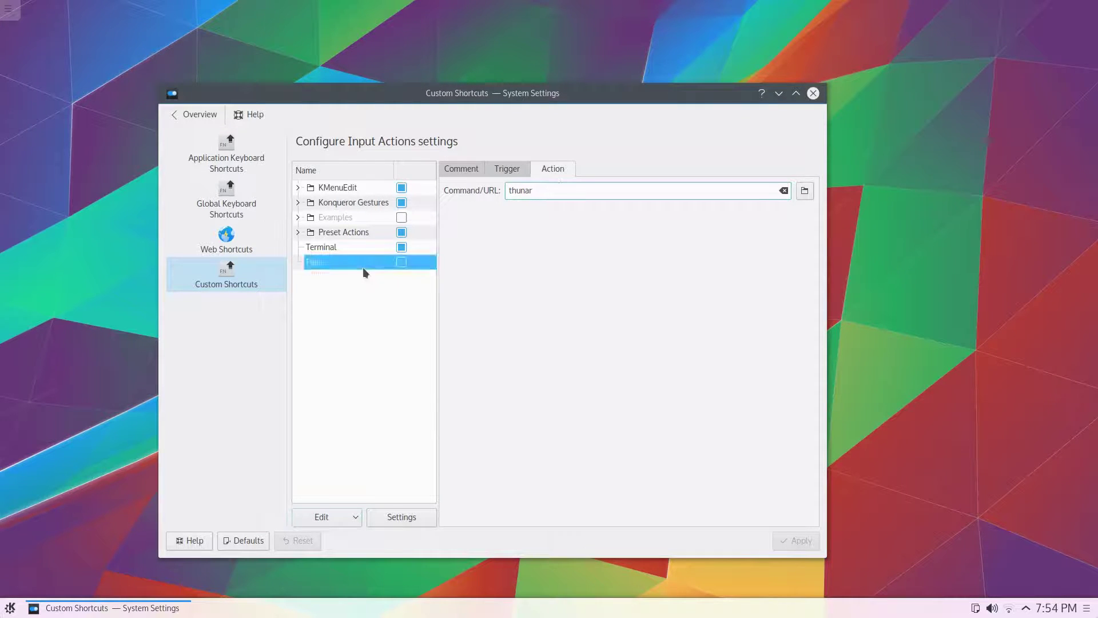
left_click(400, 263)
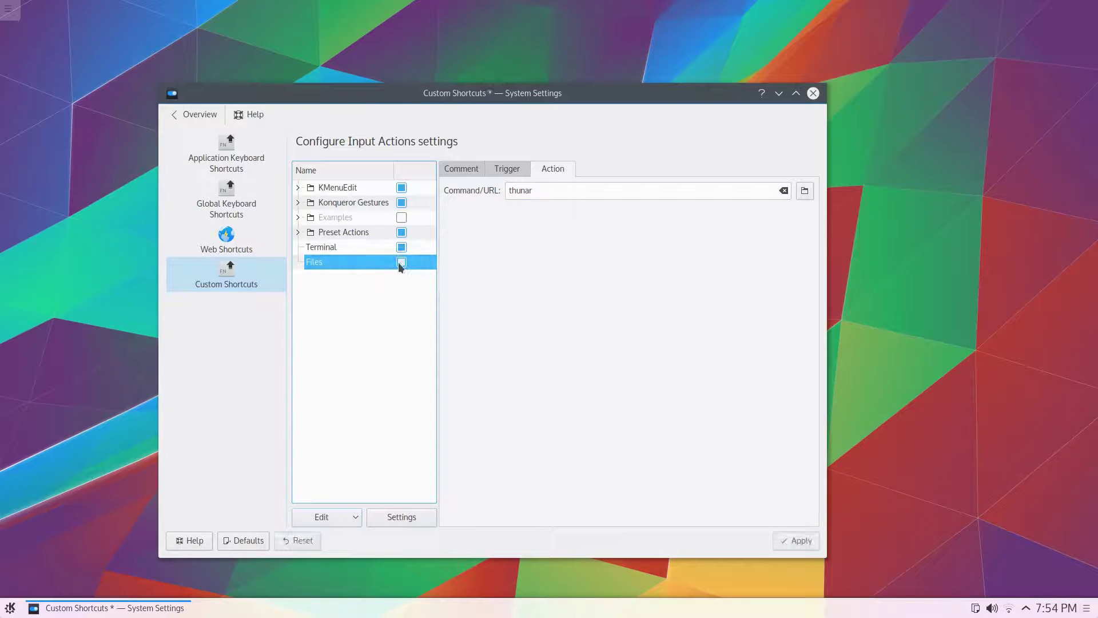
Disable the Files entry again, apply the change, and close System Settings.
right_click(391, 292)
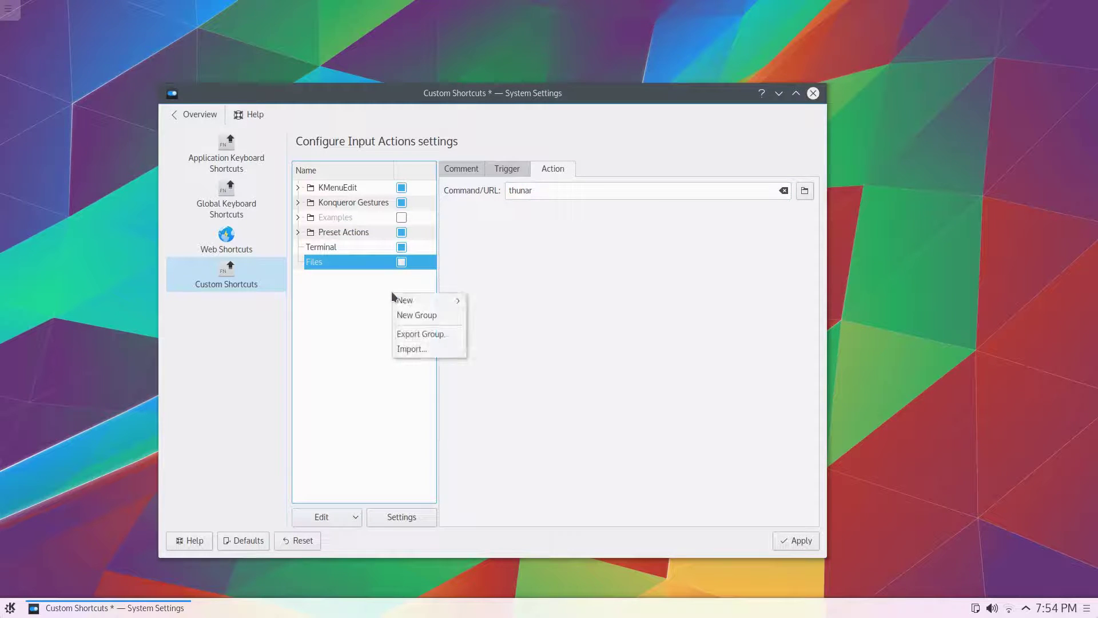
left_click(369, 286)
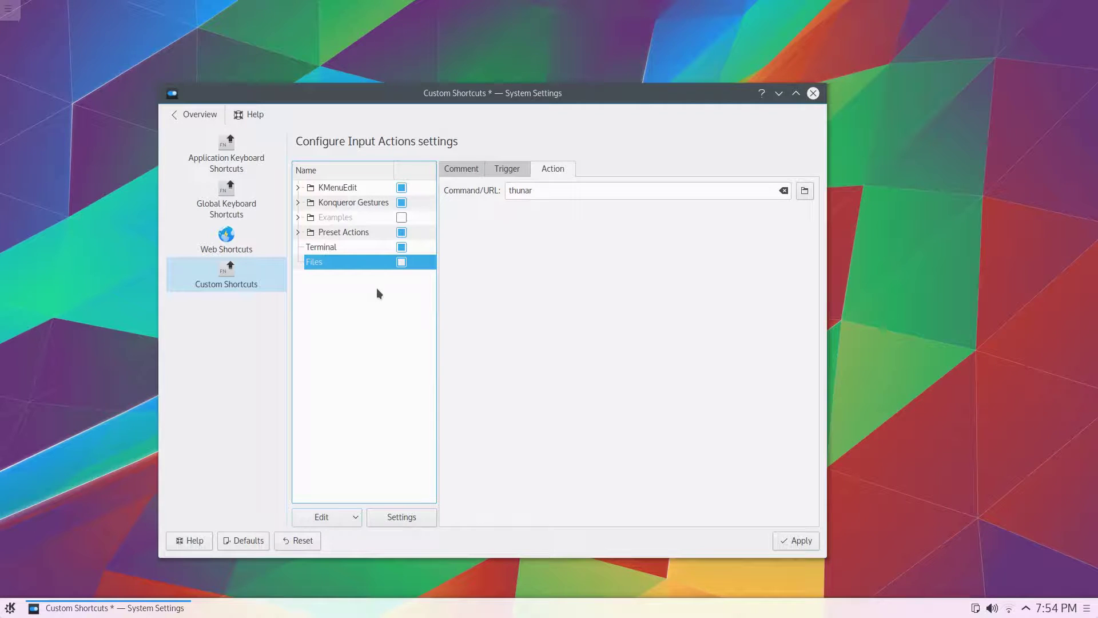
left_click(400, 261)
left_click(797, 540)
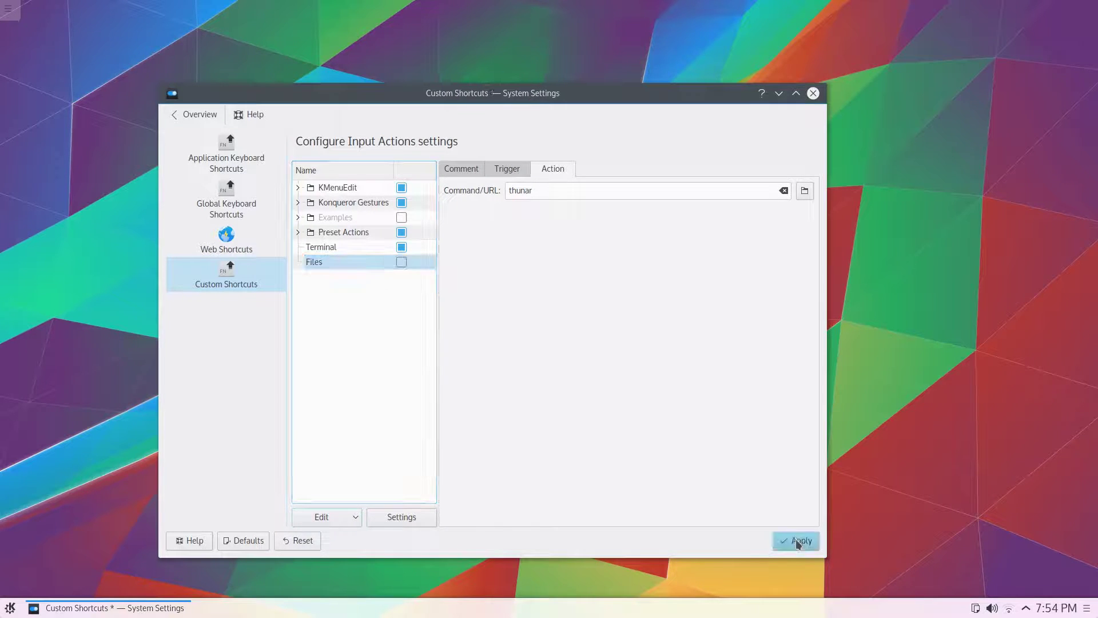
left_click(923, 356)
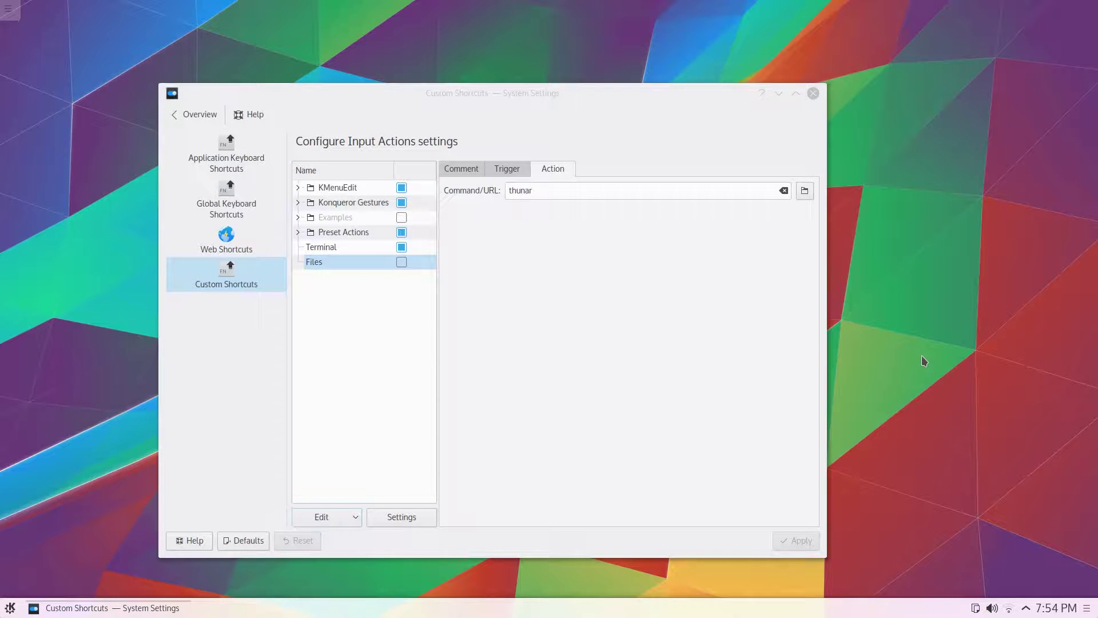
left_click(604, 334)
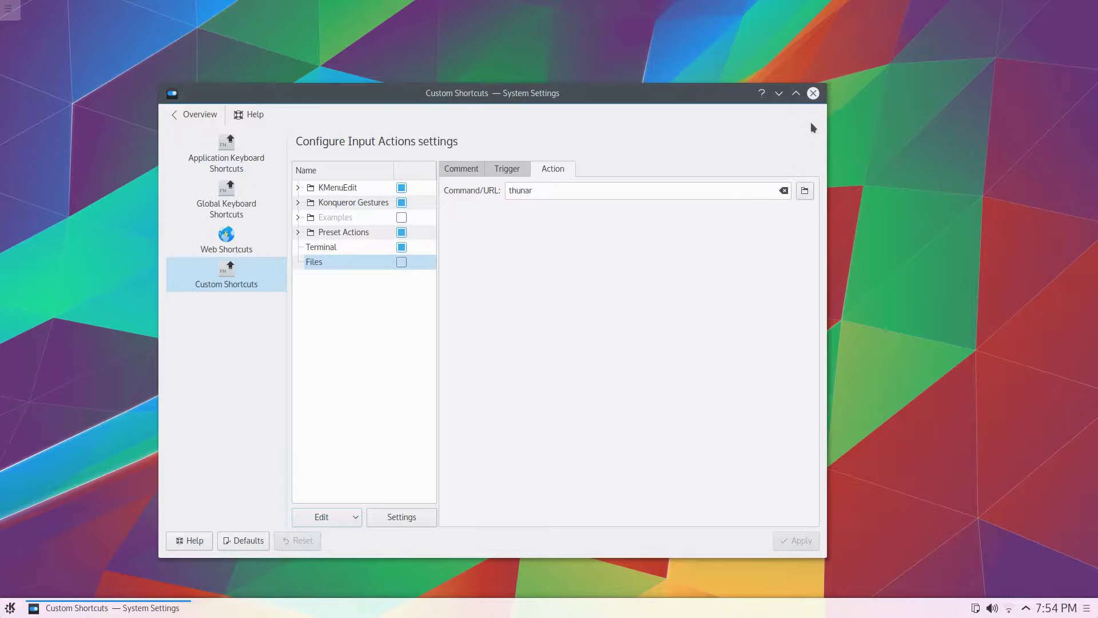
left_click(811, 96)
Open the Kickoff launcher, then dismiss it by clicking the desktop.
key("super")
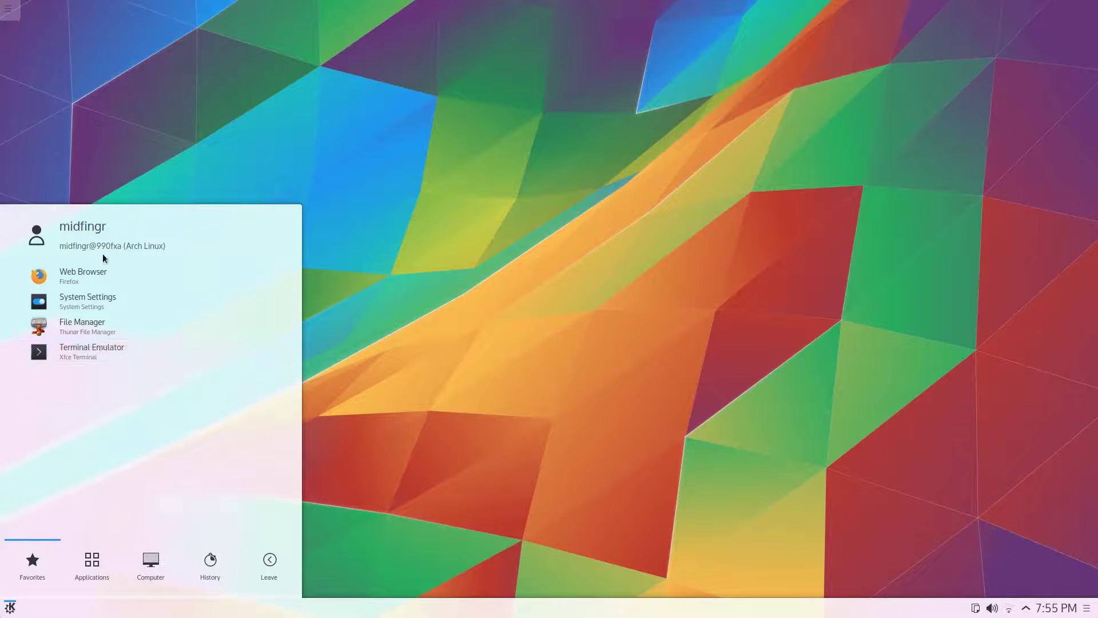
left_click(430, 270)
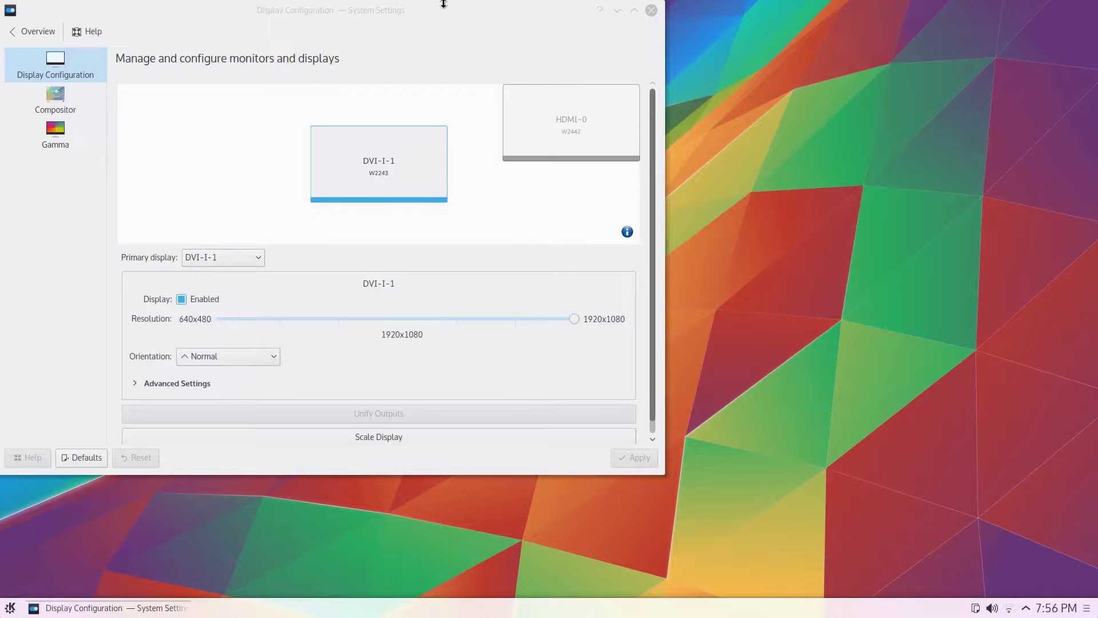
Leave the display configuration unchanged, return to the overview and quit System Settings.
left_click_drag(443, 9, 476, 25)
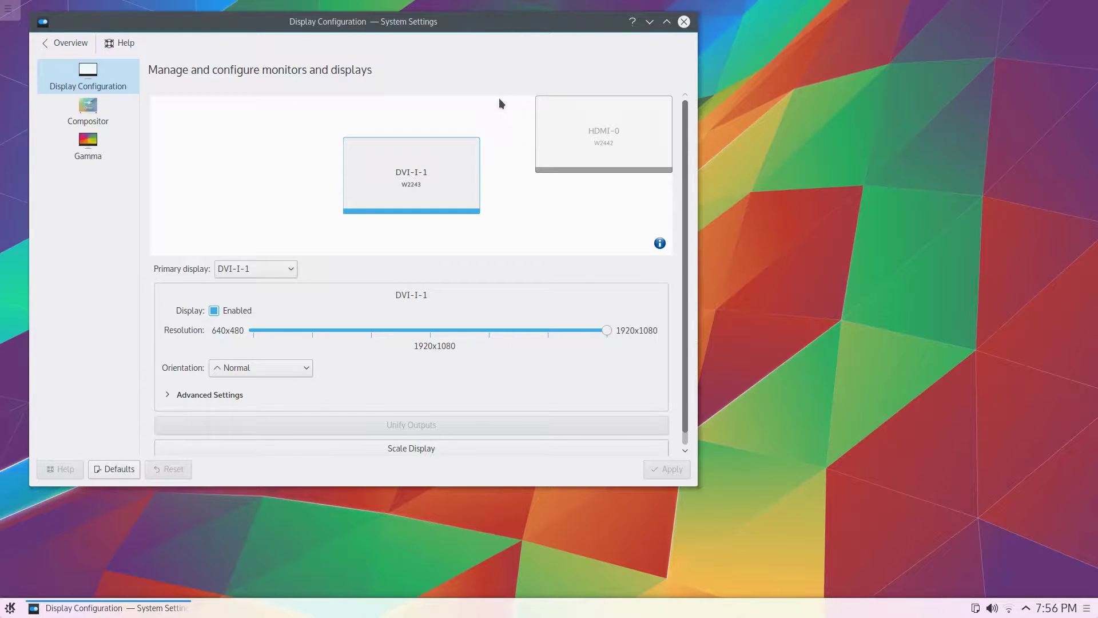
left_click(41, 47)
key("ctrl+q")
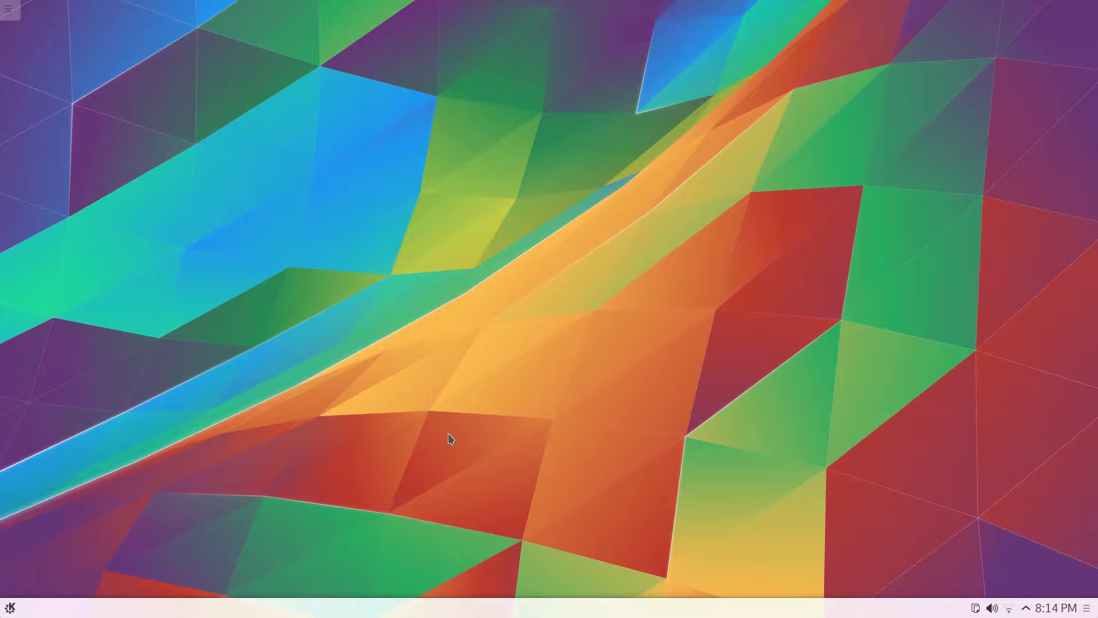
Launch System Settings from the launcher favourites and open the Login Screen (SDDM) page.
key("alt+F1")
left_click(68, 302)
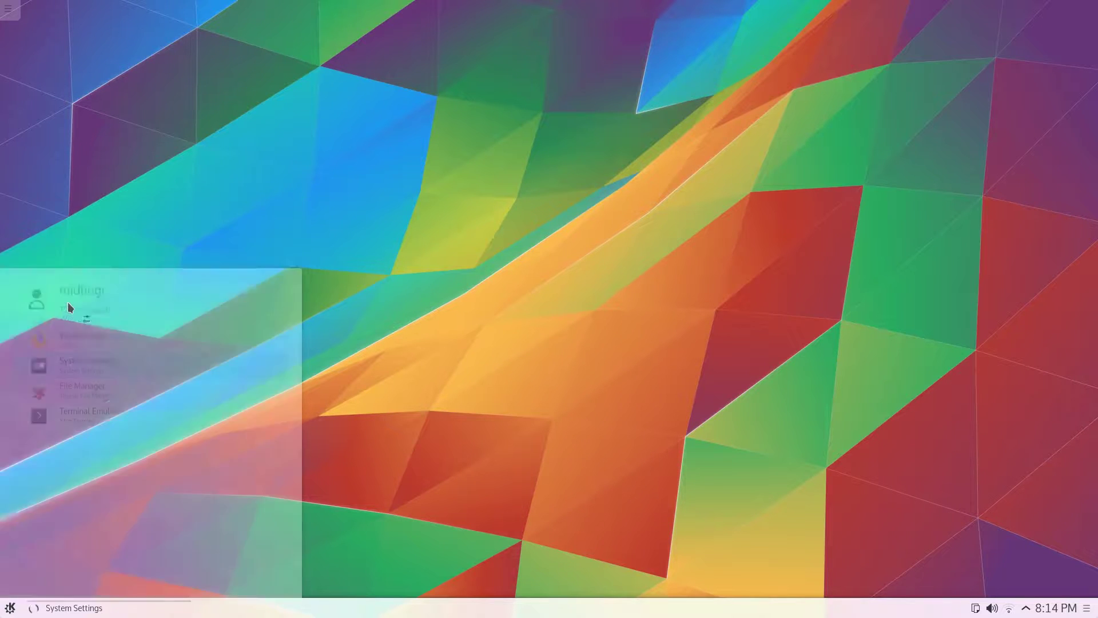
left_click_drag(309, 11, 521, 51)
left_click(266, 213)
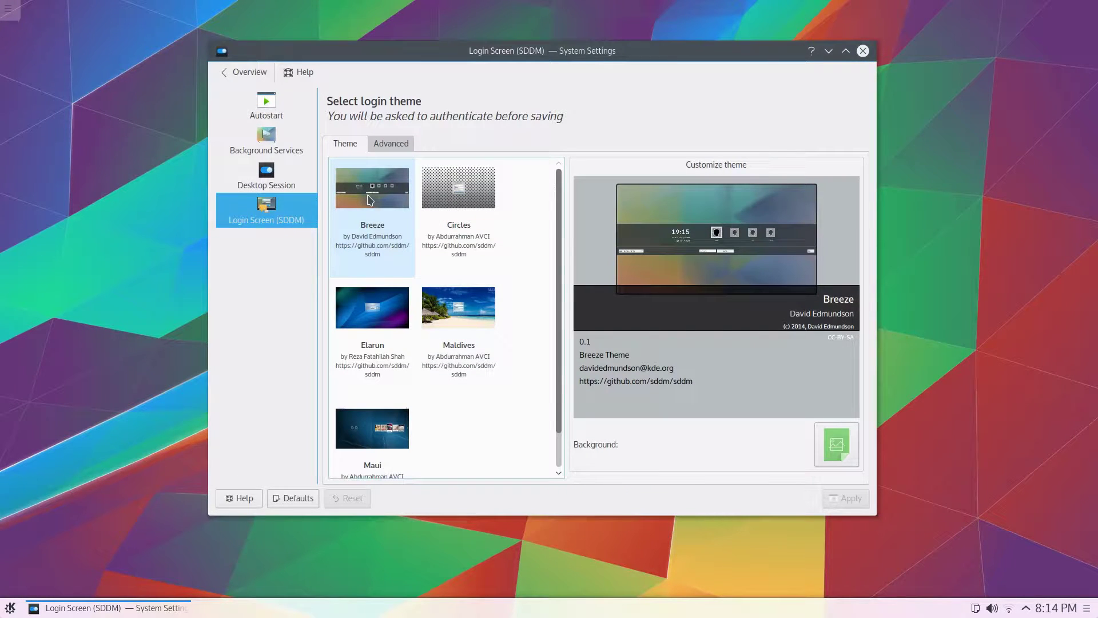
Select the Breeze login theme and set the Advanced cursor theme to Breeze.
left_click(364, 236)
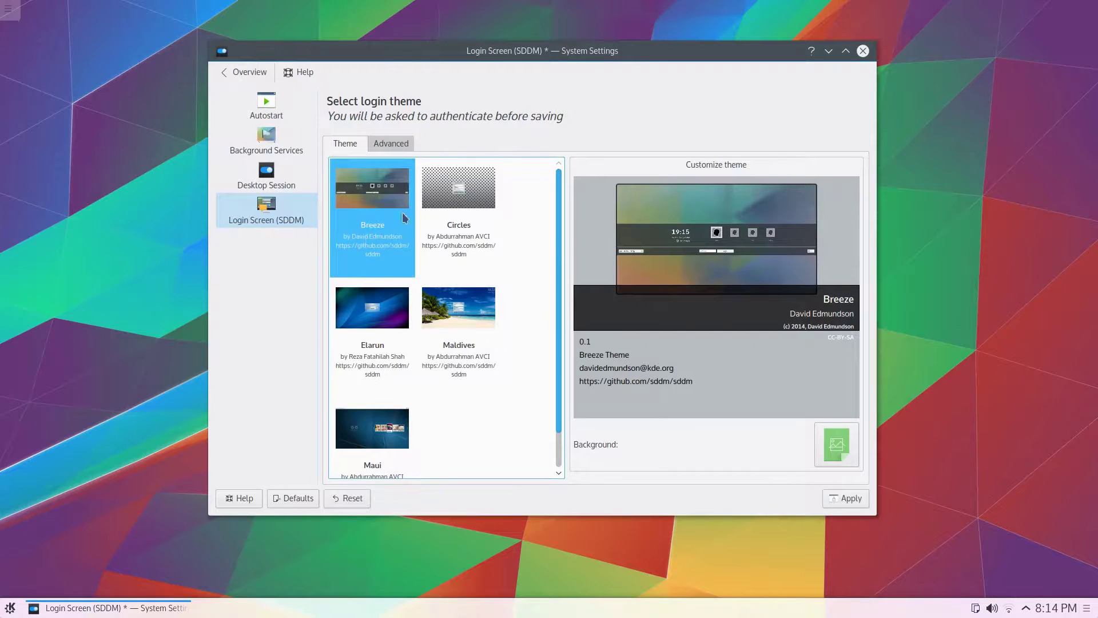
left_click(395, 143)
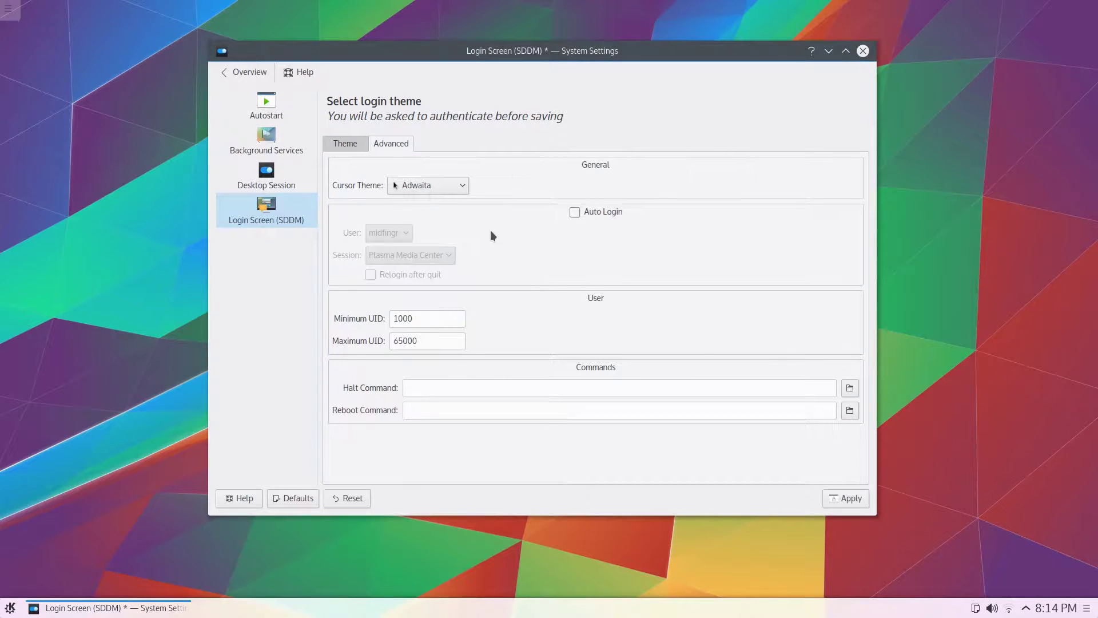
left_click(429, 186)
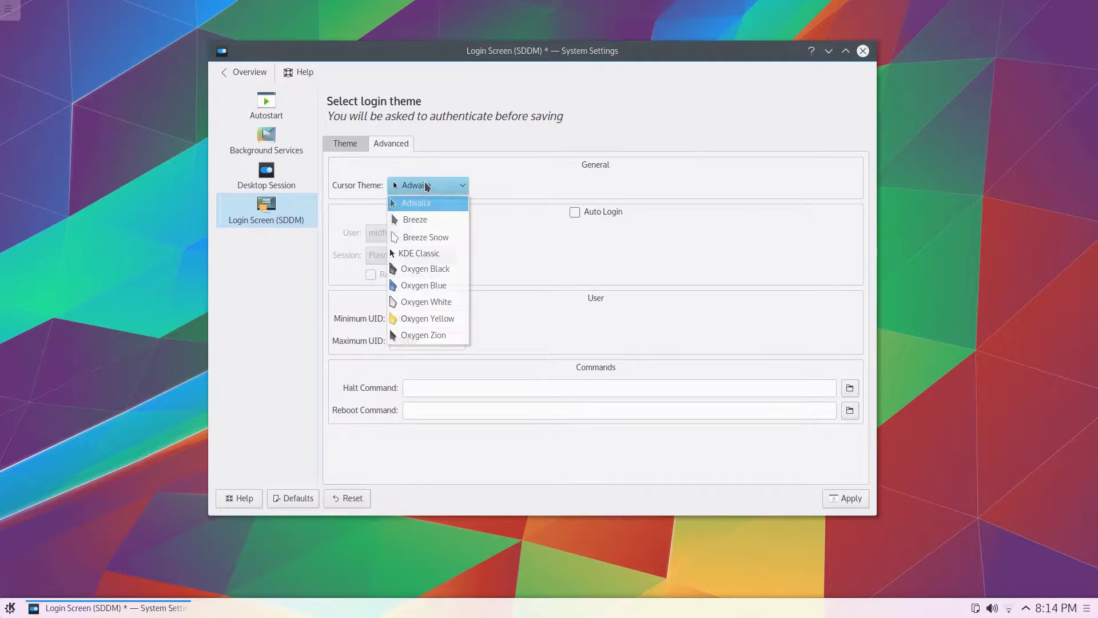
left_click(404, 183)
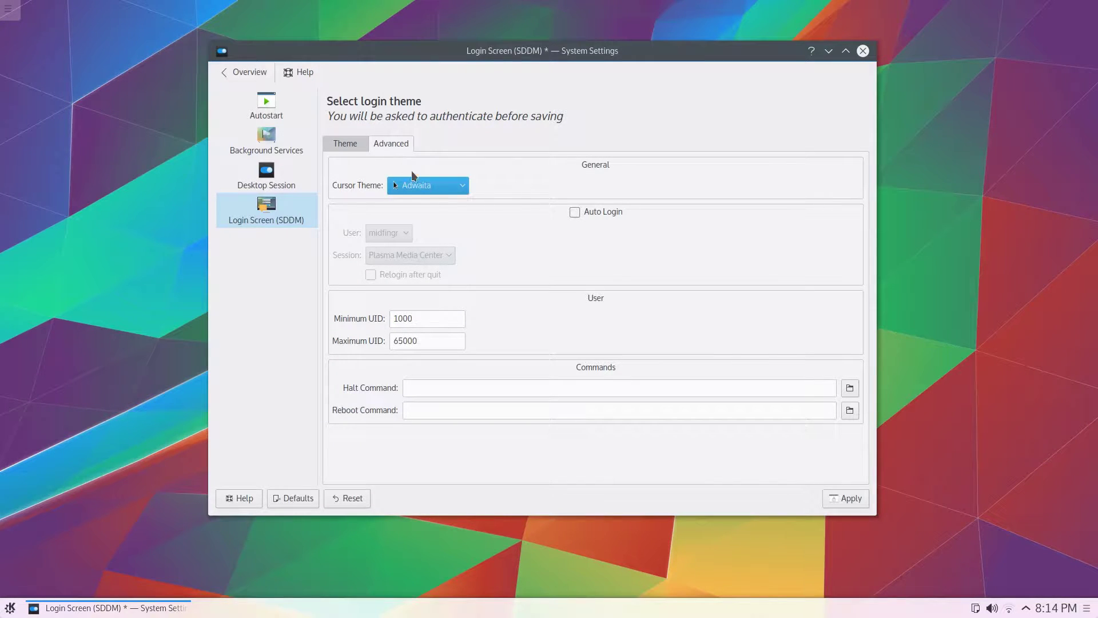
left_click(424, 184)
left_click(420, 220)
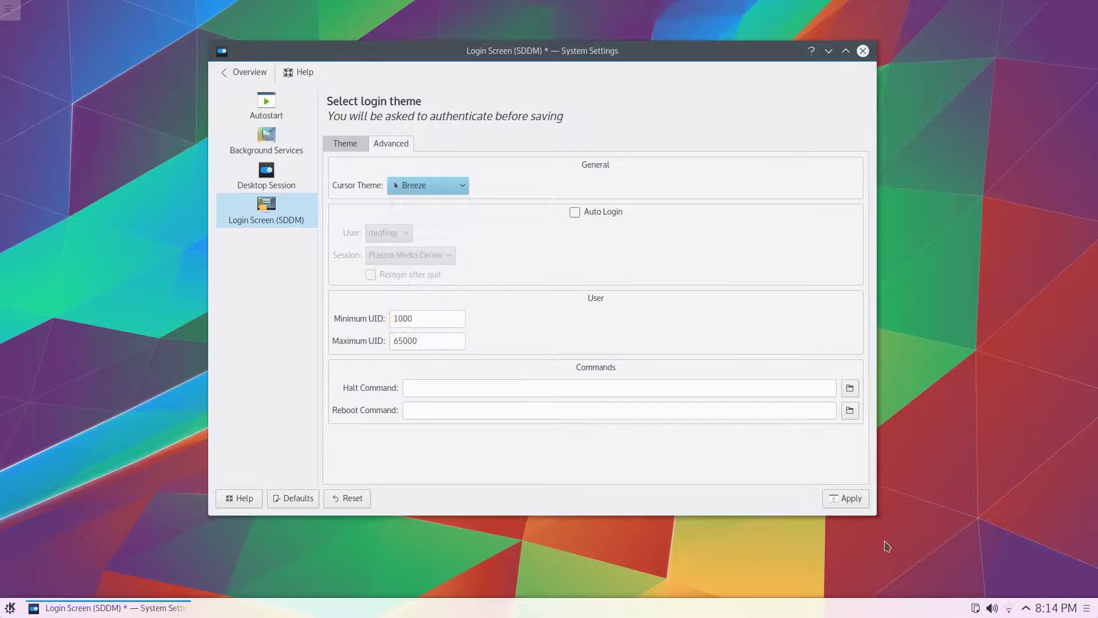
Apply the Breeze SDDM settings with the administrator password, then return to the Theme tab.
left_click(837, 496)
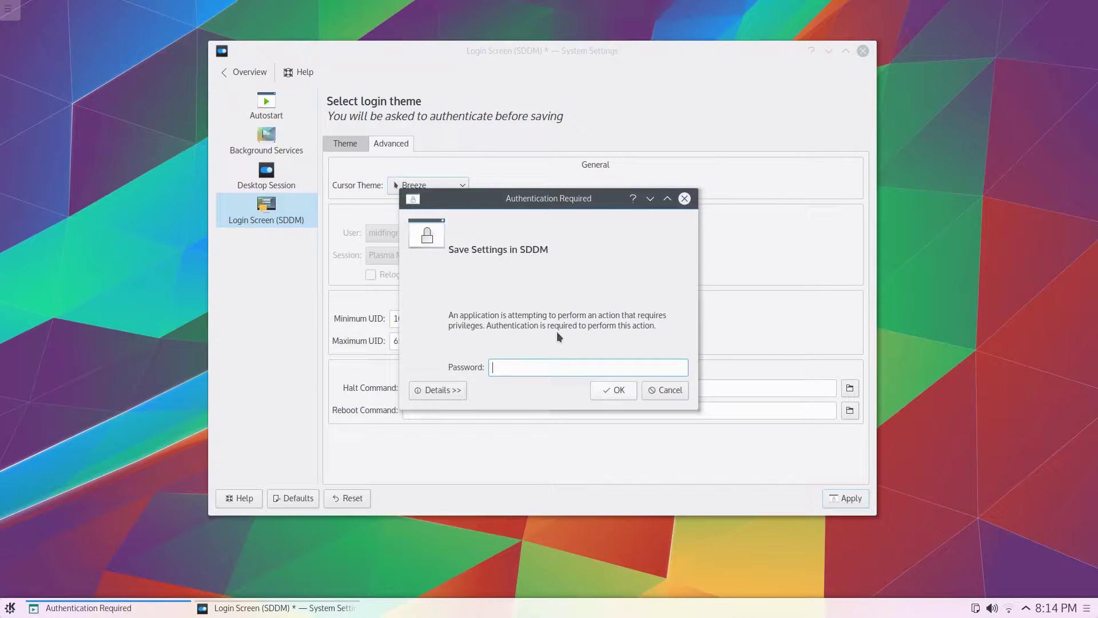
type("••••")
key("BackSpace")
key("BackSpace")
key("BackSpace")
key("BackSpace")
type("•••••••")
key("Return")
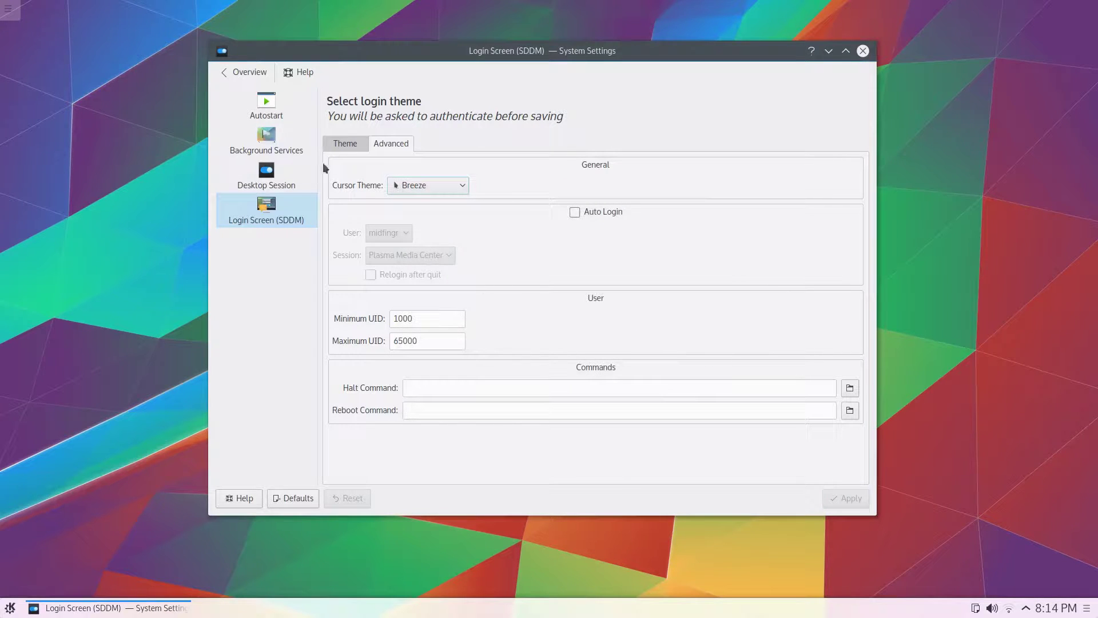
left_click(341, 146)
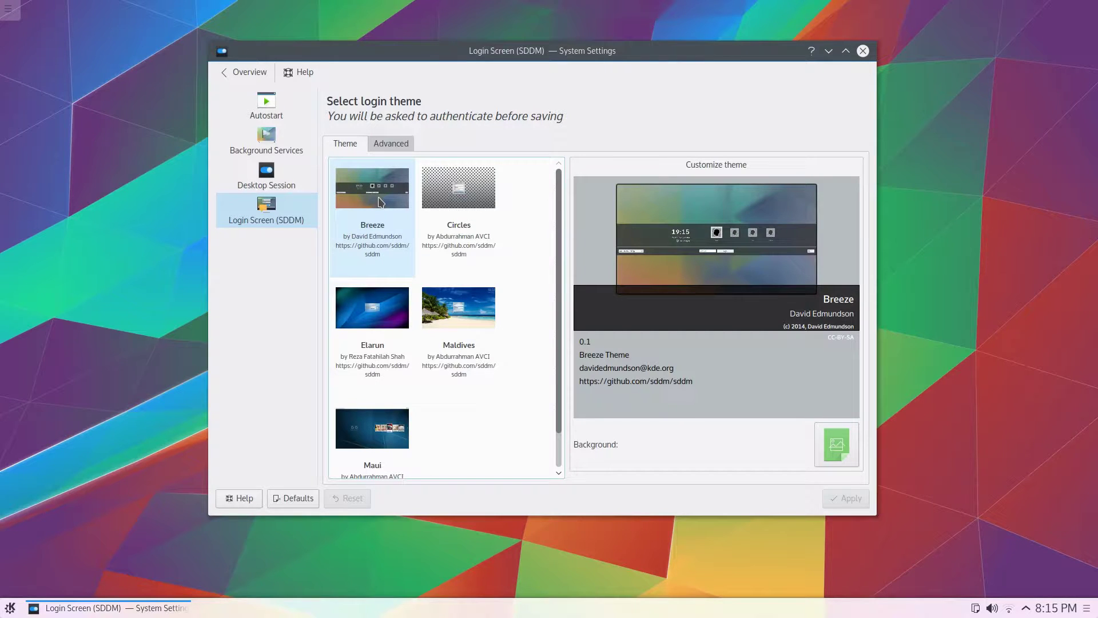
Browse the Desktop Session, Background Services and Autostart pages in System Settings.
left_click(266, 174)
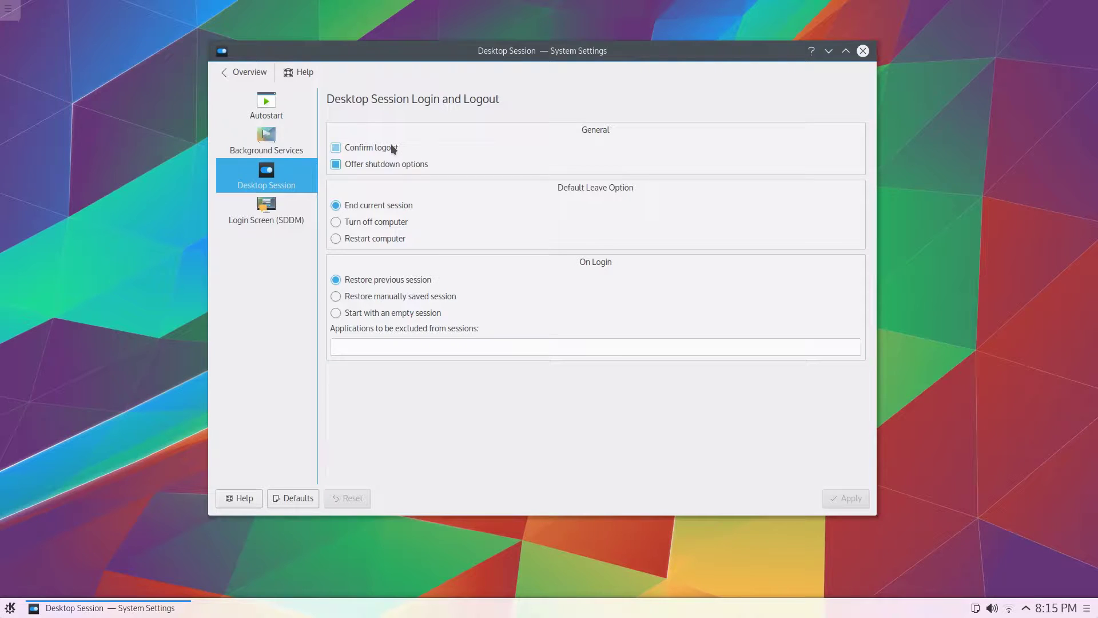
left_click(261, 145)
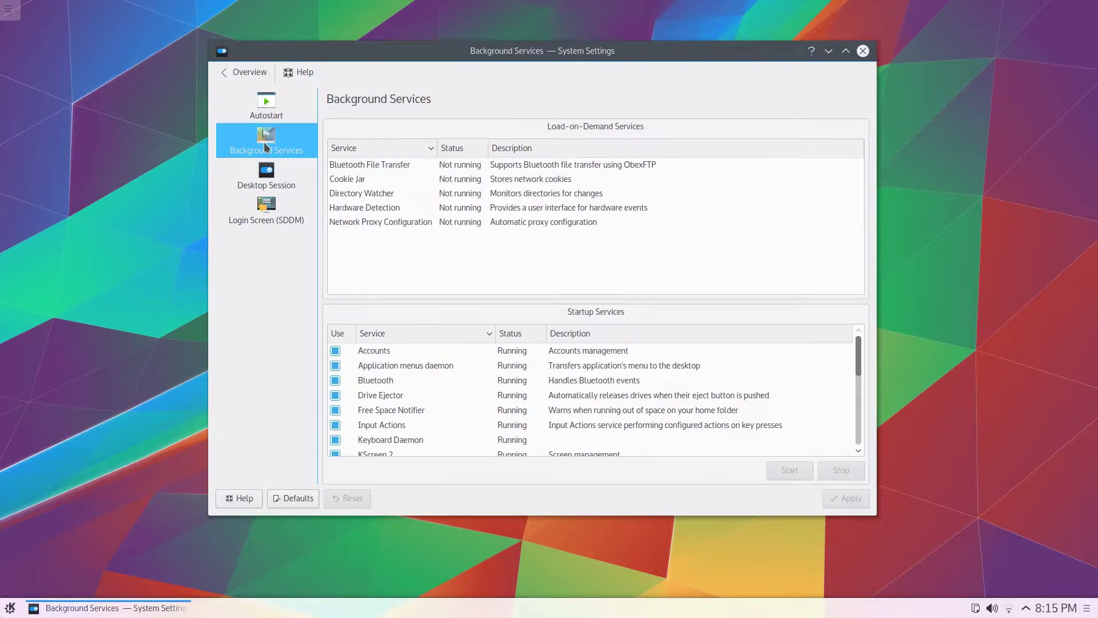
key("Up")
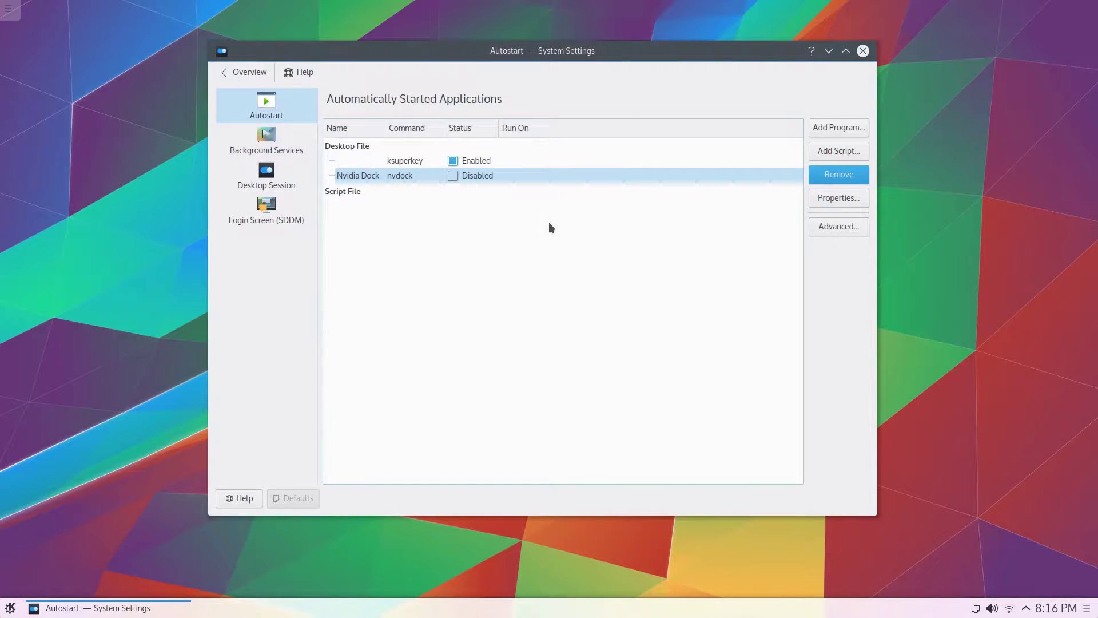
Close System Settings and run 'sudo leafpad /etc/sddm.conf' in a terminal.
left_click(863, 51)
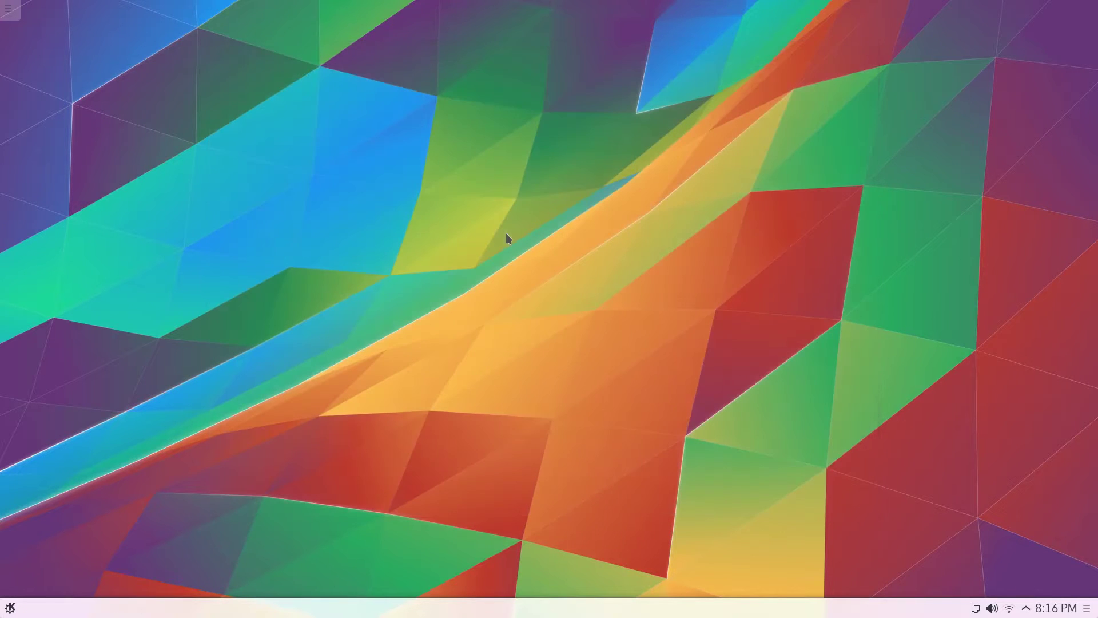
key("ctrl+alt+t")
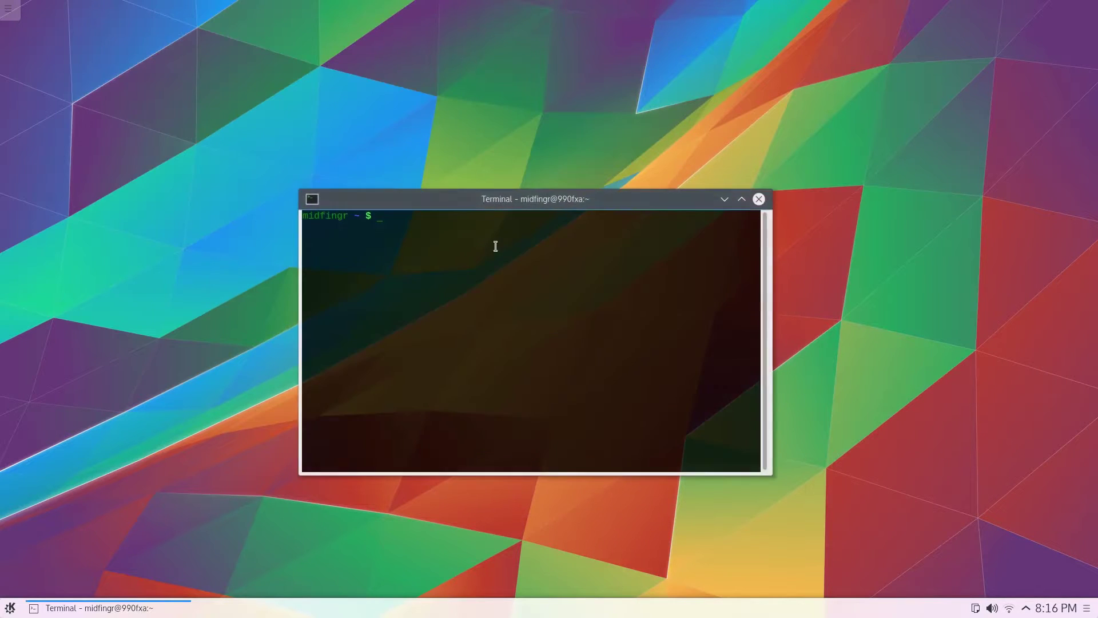
type("sudo leafpad /etc/sddm.conf")
key("Return")
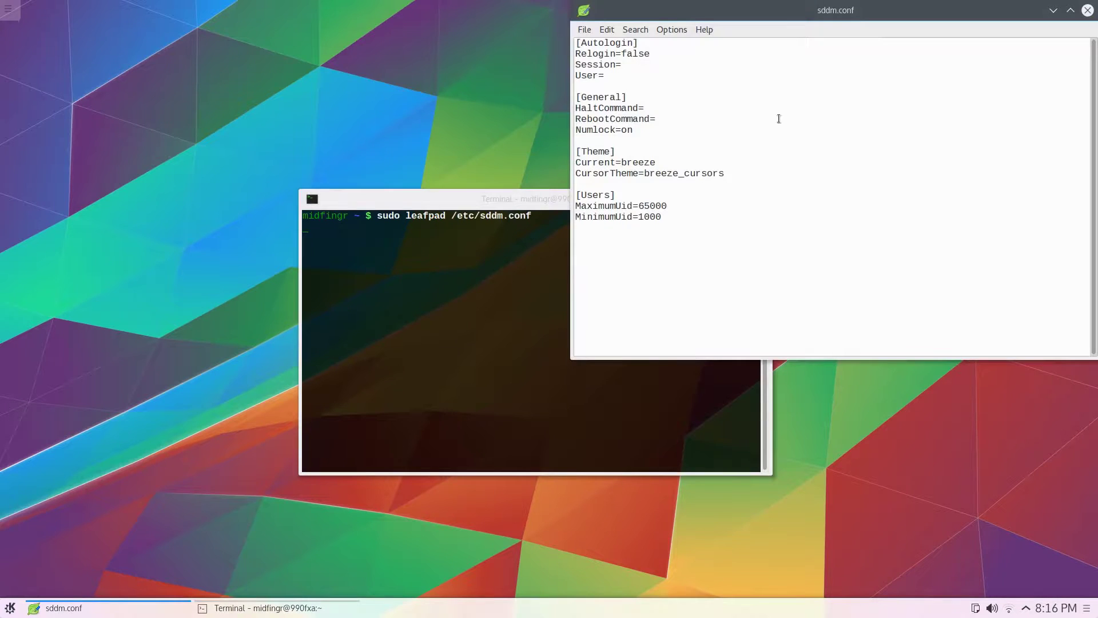
Inspect the Numlock=on line in the sddm.conf editor.
left_click_drag(825, 14, 590, 123)
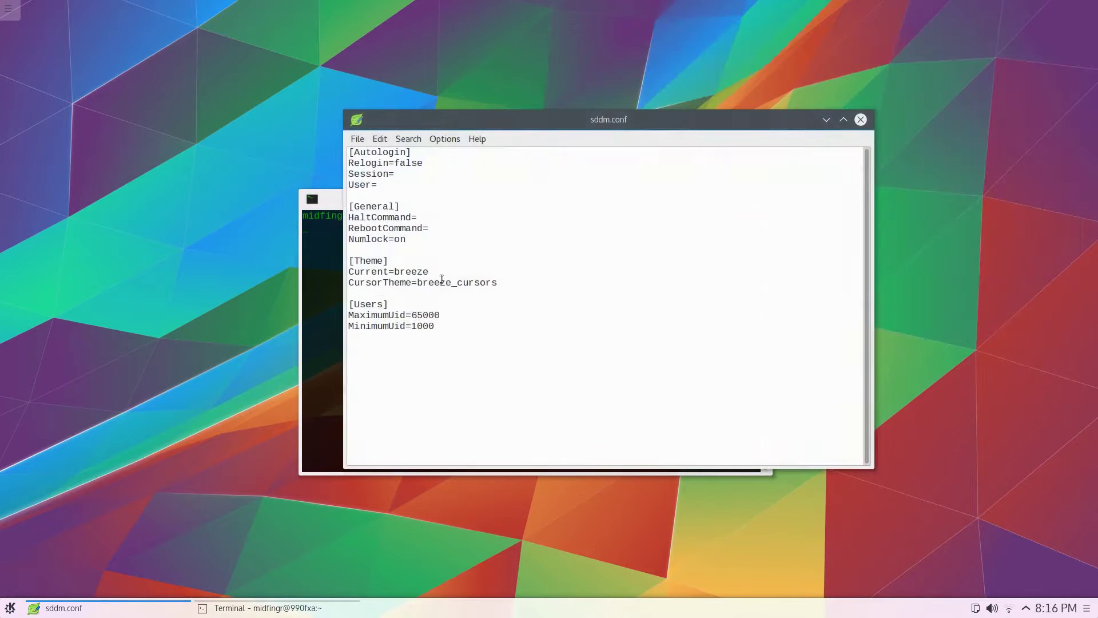
double_click(362, 239)
left_click(418, 241)
Switch the panel launcher to the Application Dashboard alternative.
right_click(10, 607)
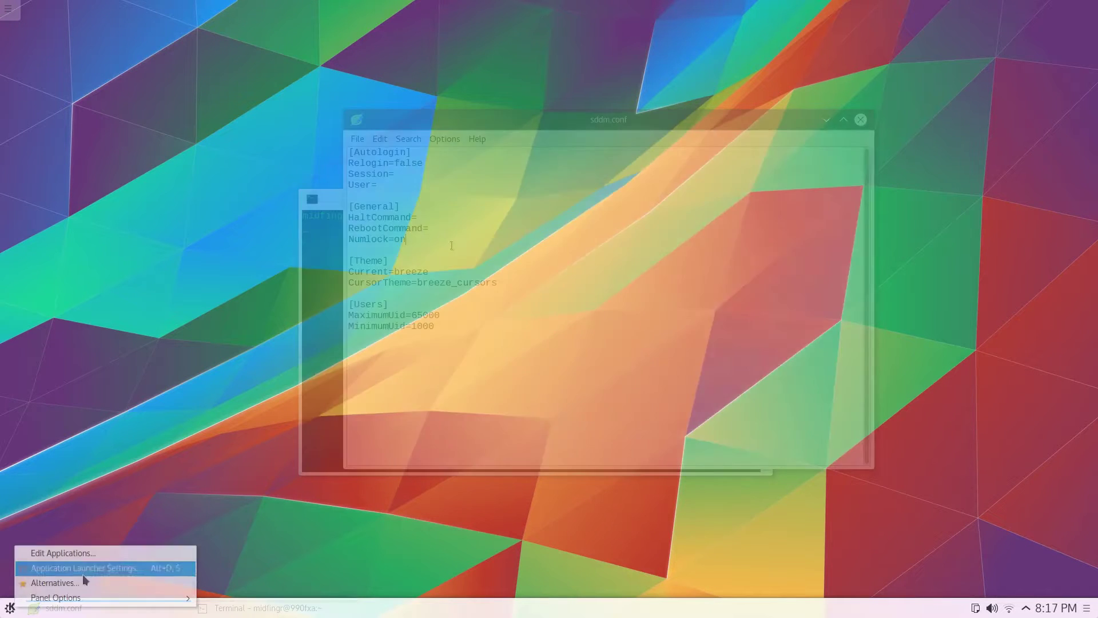
left_click(80, 582)
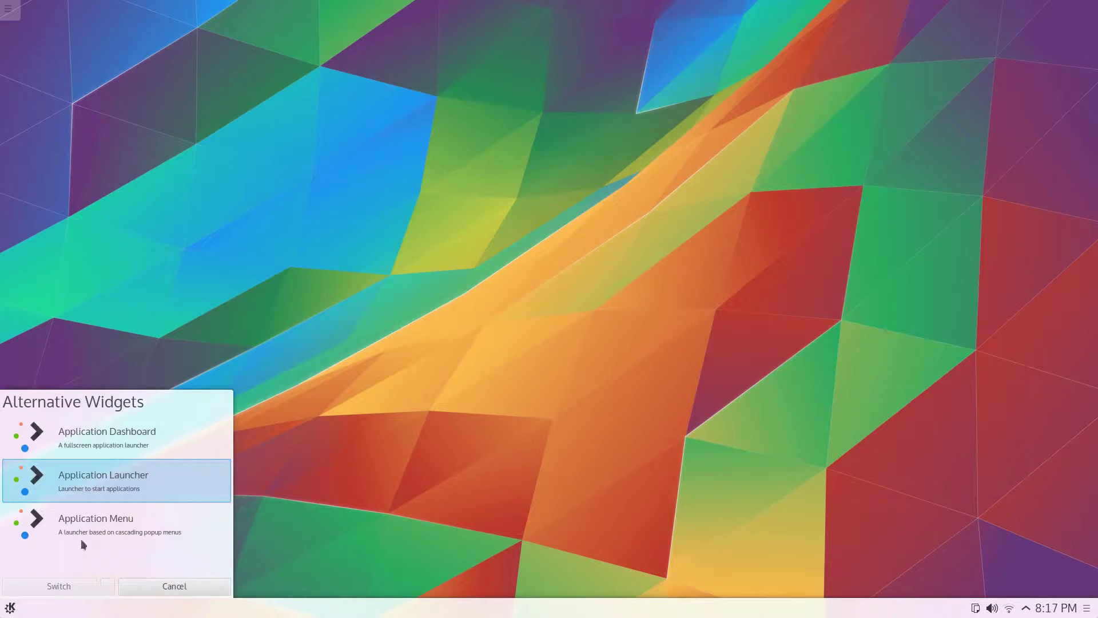
left_click(88, 443)
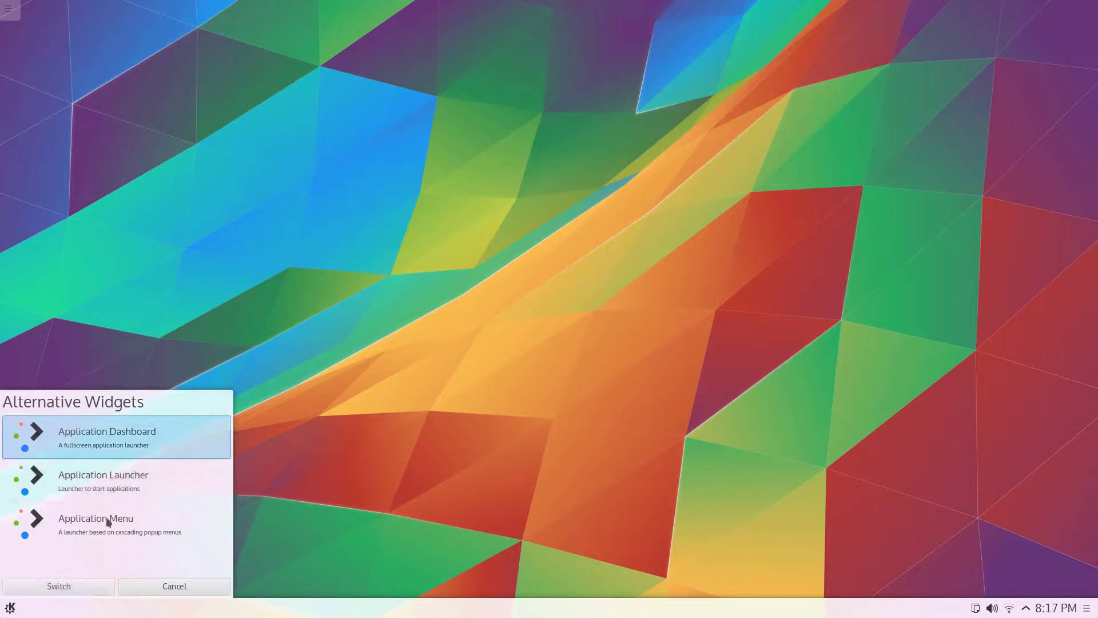
left_click(81, 589)
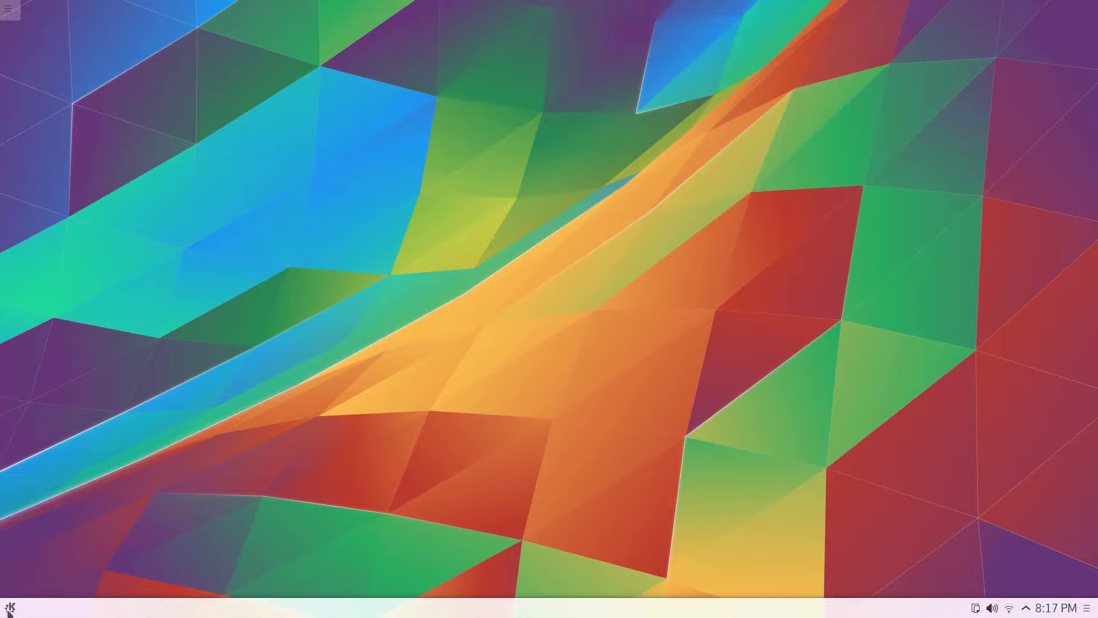
Browse the dashboard's recent documents, recent applications and Utilities categories, then close it.
left_click(9, 607)
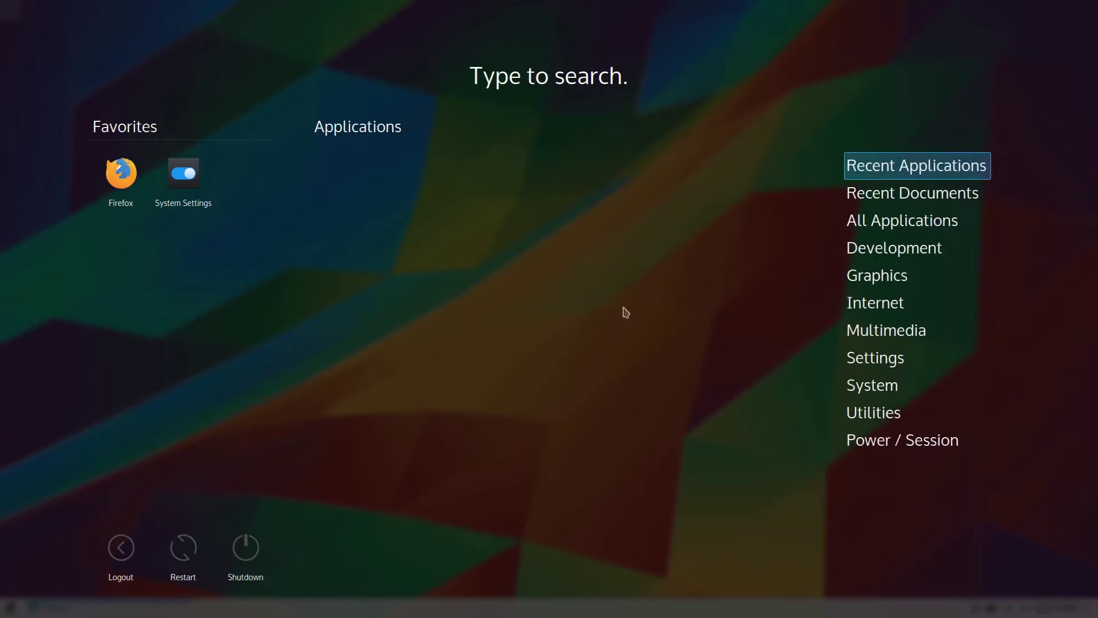
left_click(916, 188)
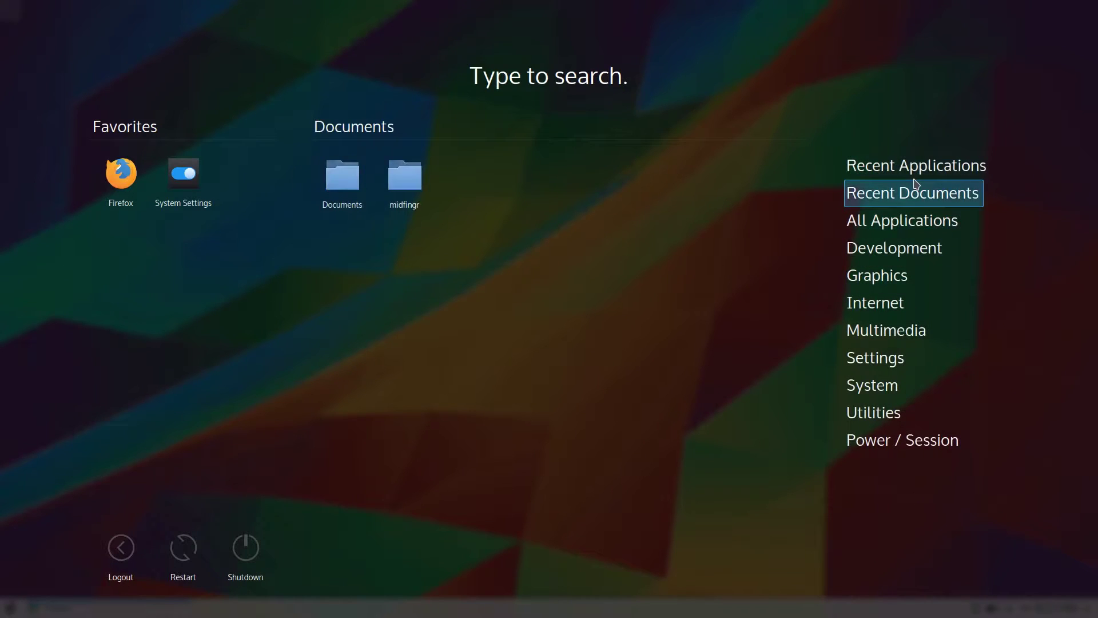
left_click(907, 165)
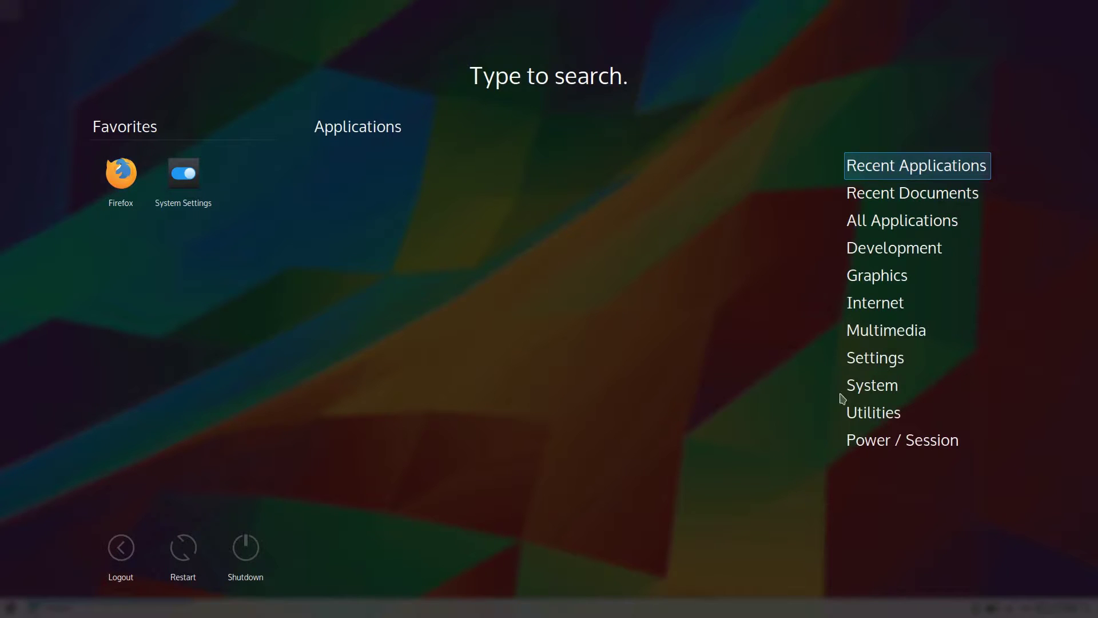
left_click(870, 412)
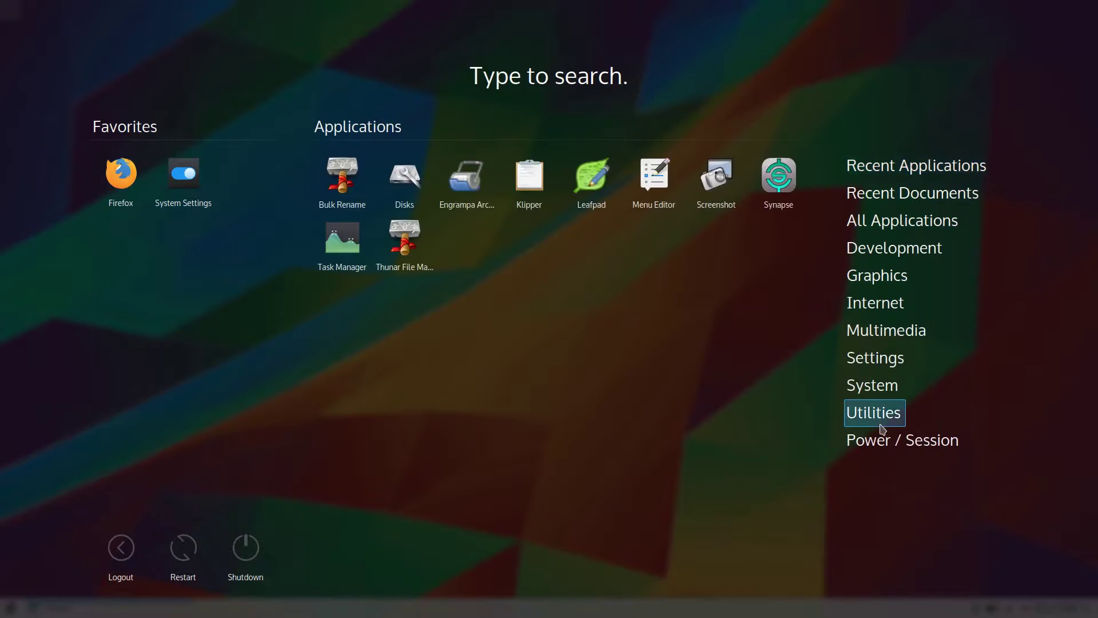
left_click(503, 346)
key("super")
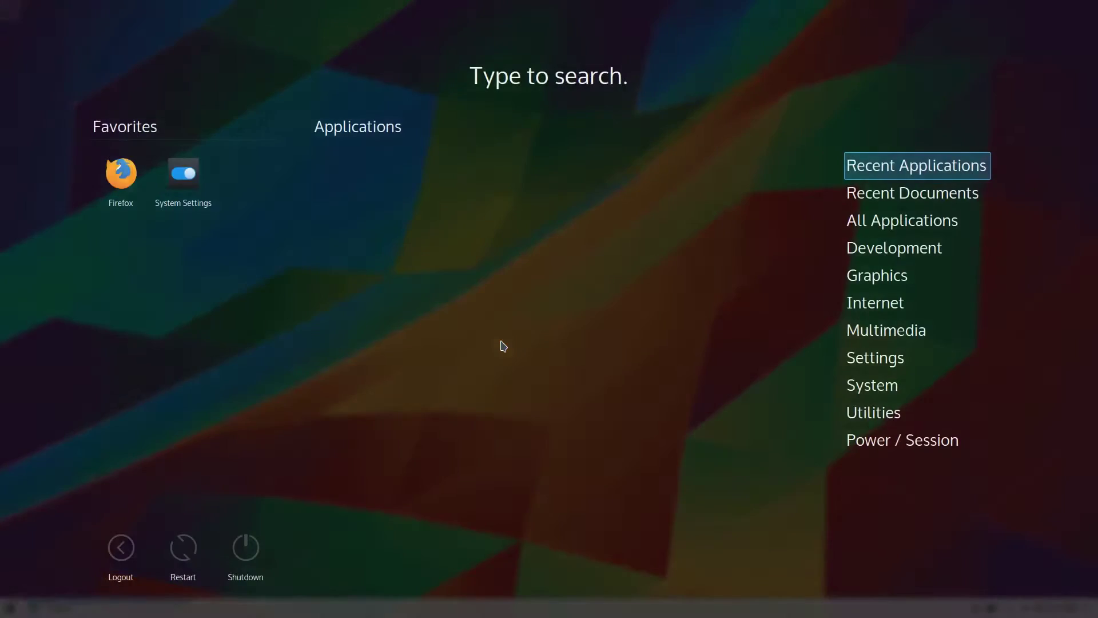
left_click(184, 472)
Switch the panel launcher to the cascading Application Menu alternative.
right_click(10, 607)
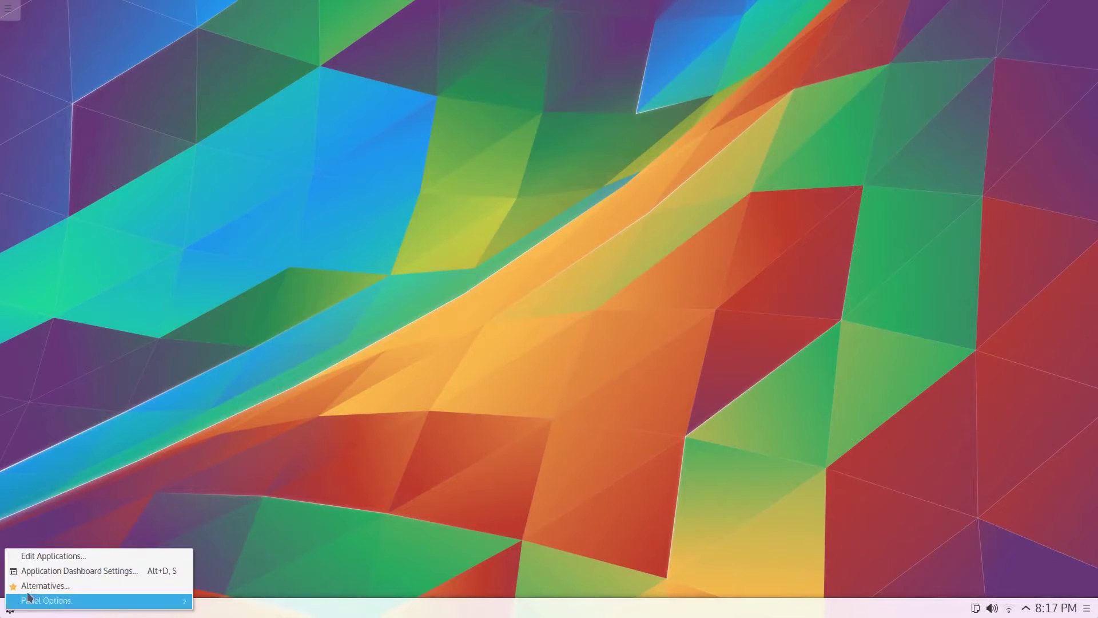
left_click(53, 585)
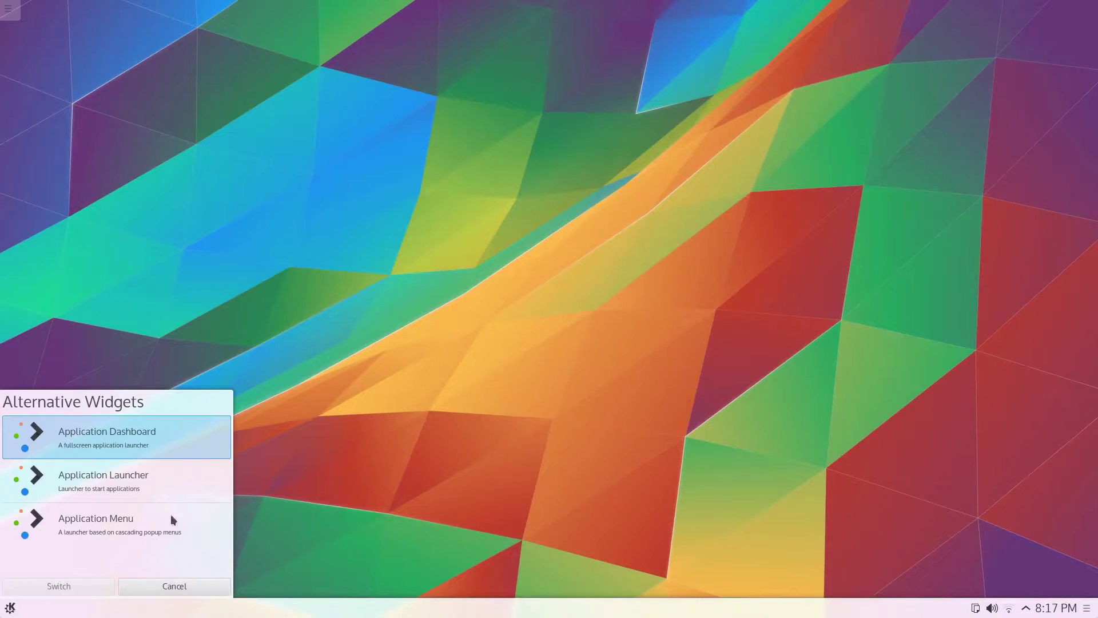
double_click(156, 541)
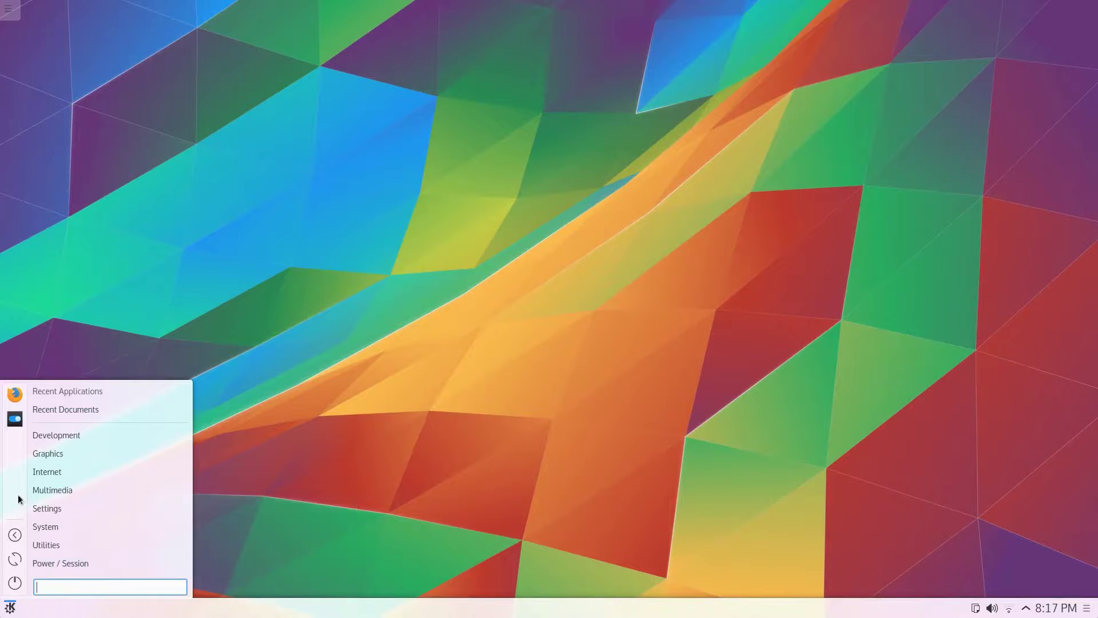
mouse_move(80, 400)
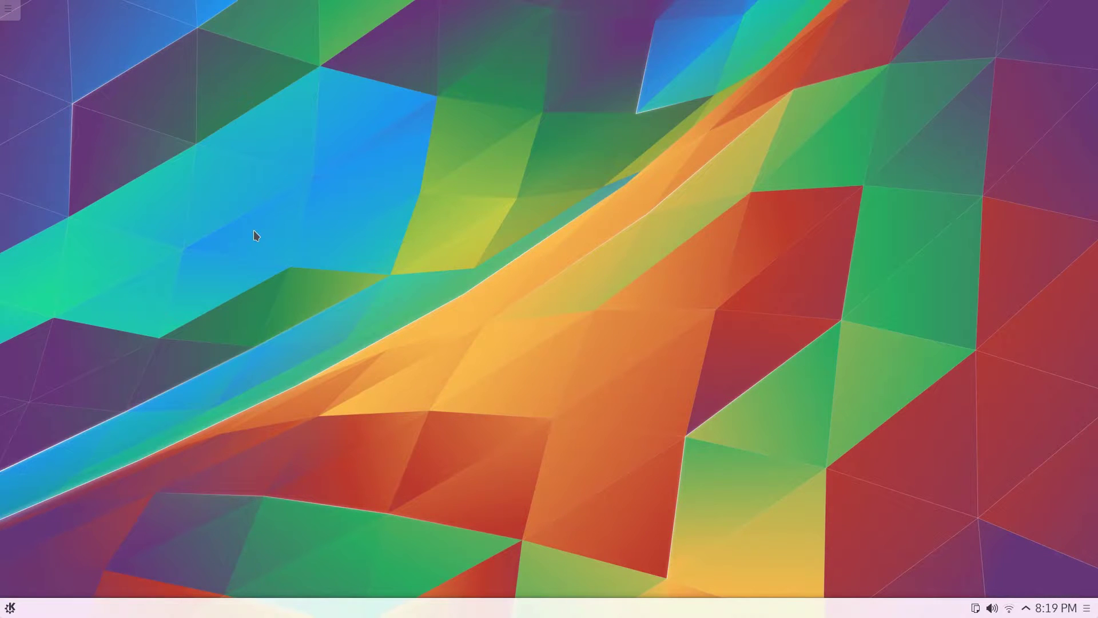
Browse the Application Launcher's Favorites, Applications, Leave and Computer views, then dismiss it.
key("alt+F1")
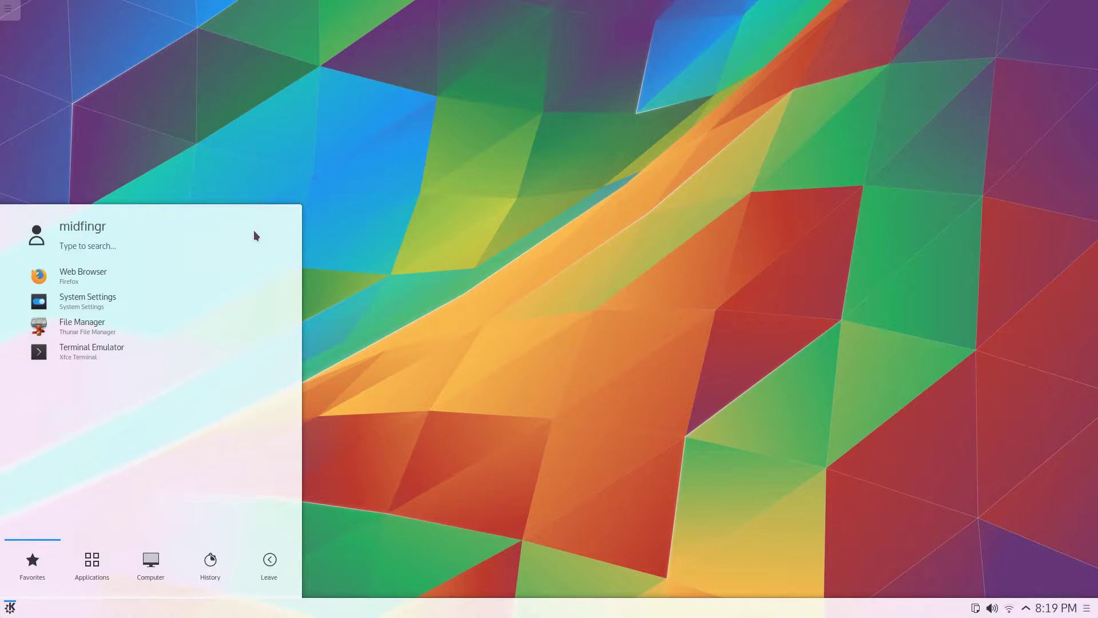
left_click(91, 565)
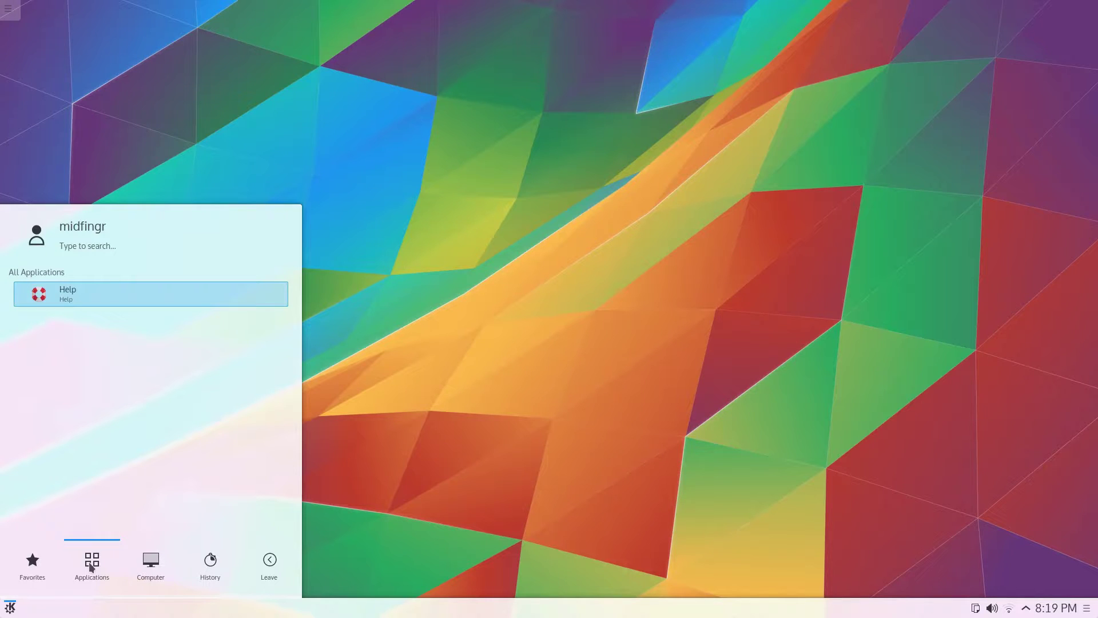
left_click(33, 572)
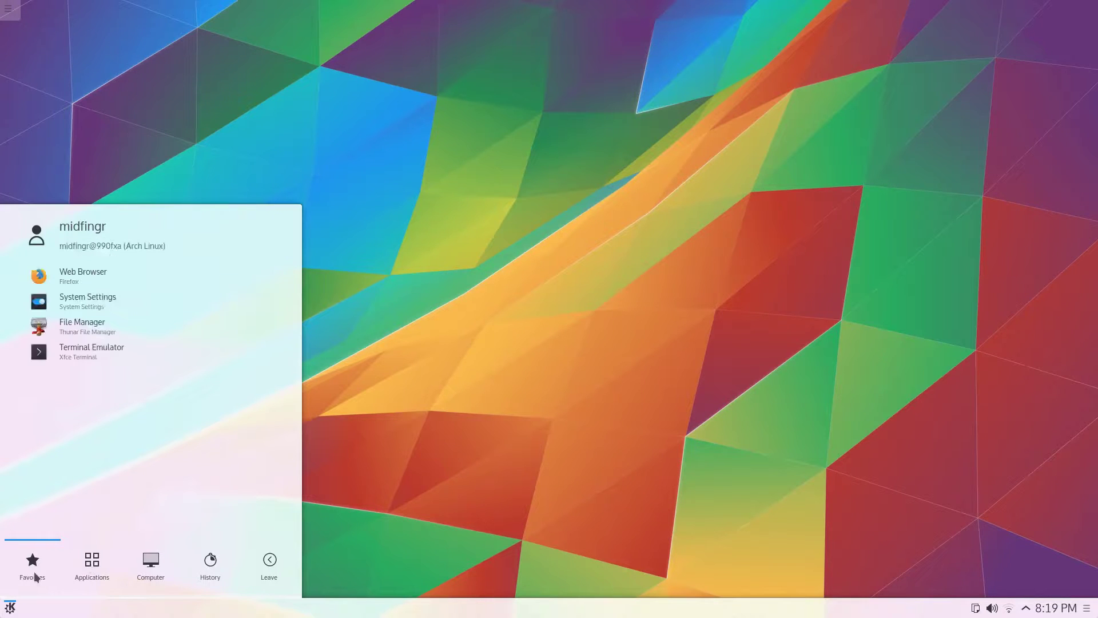
left_click(90, 566)
left_click(269, 565)
left_click(169, 575)
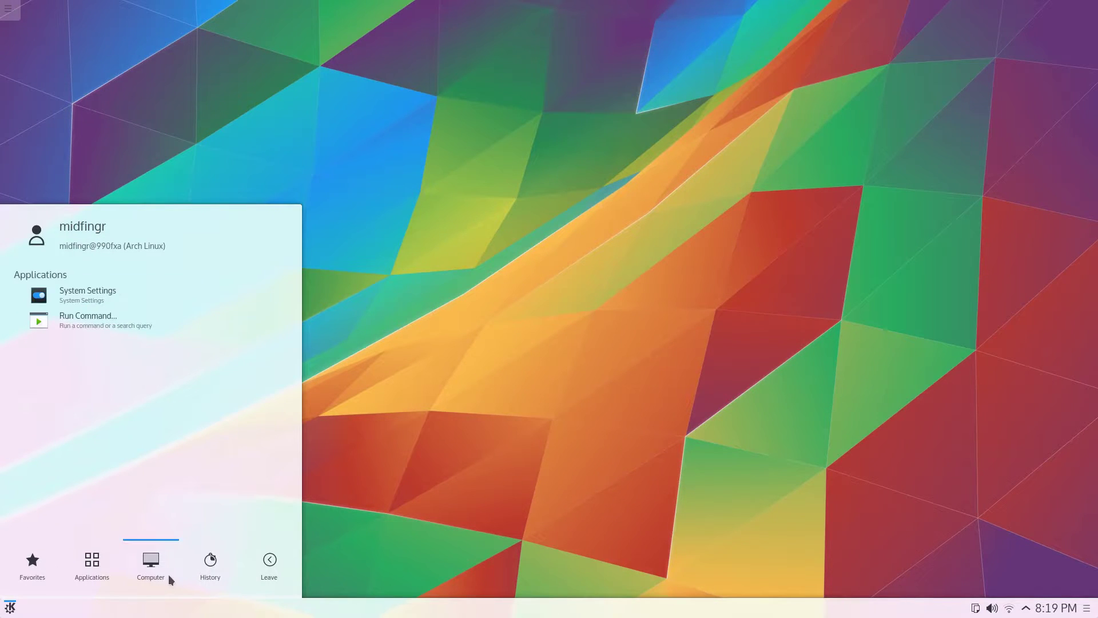
left_click(12, 559)
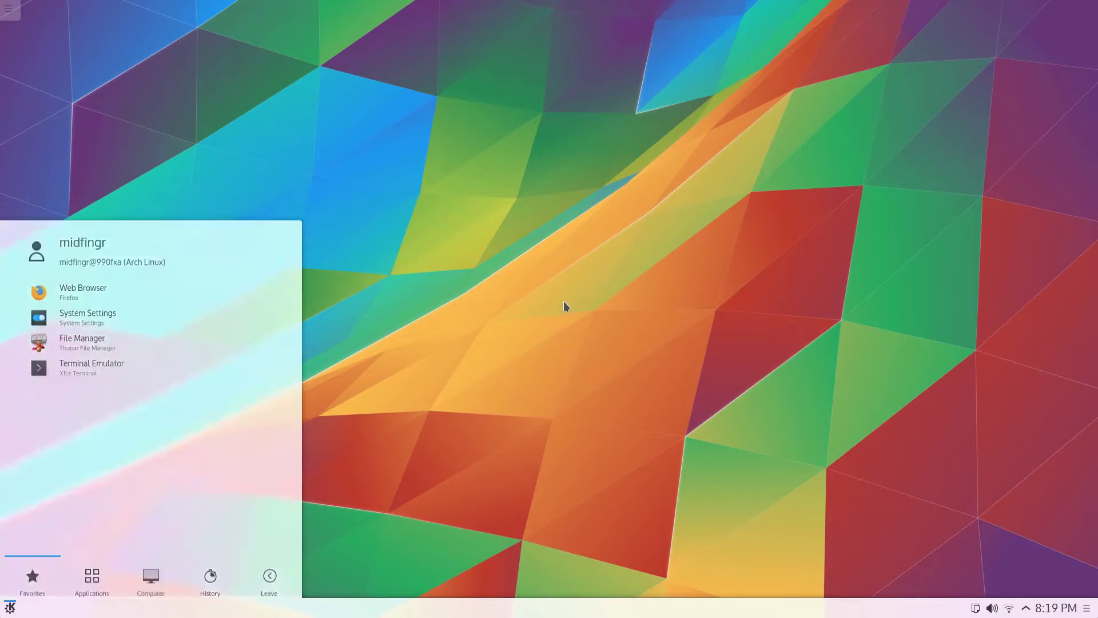
right_click(564, 302)
left_click(436, 314)
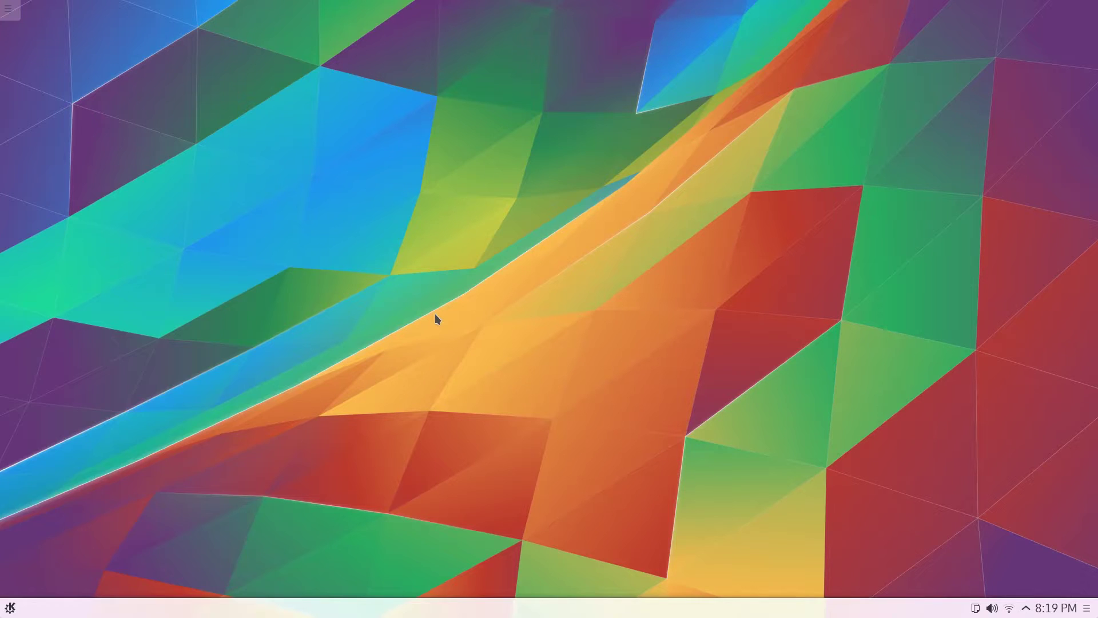
key("super")
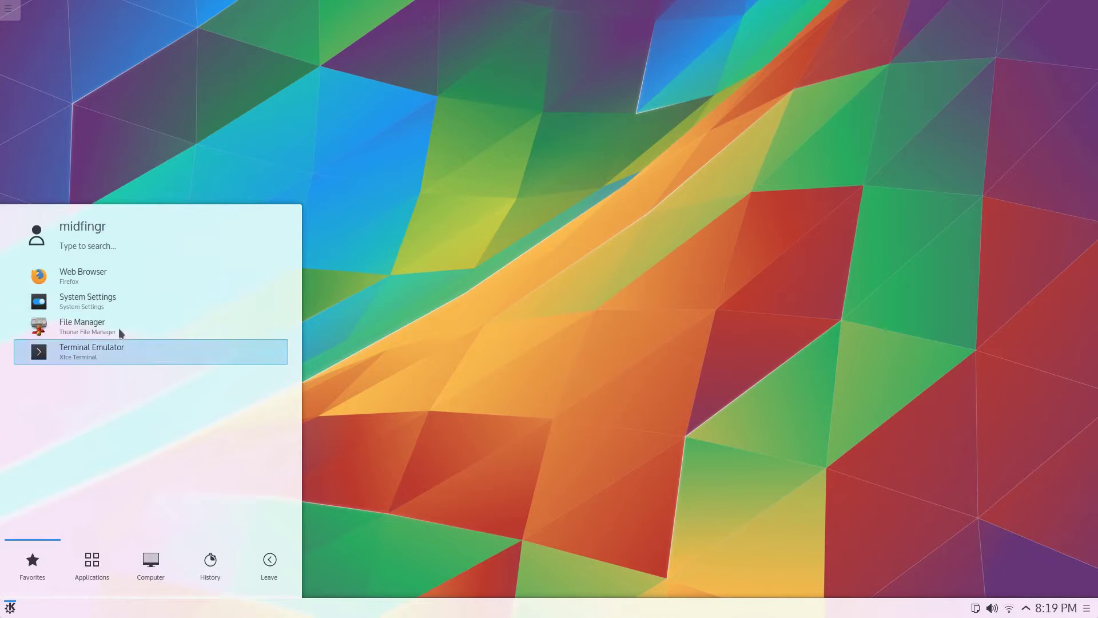
left_click(84, 274)
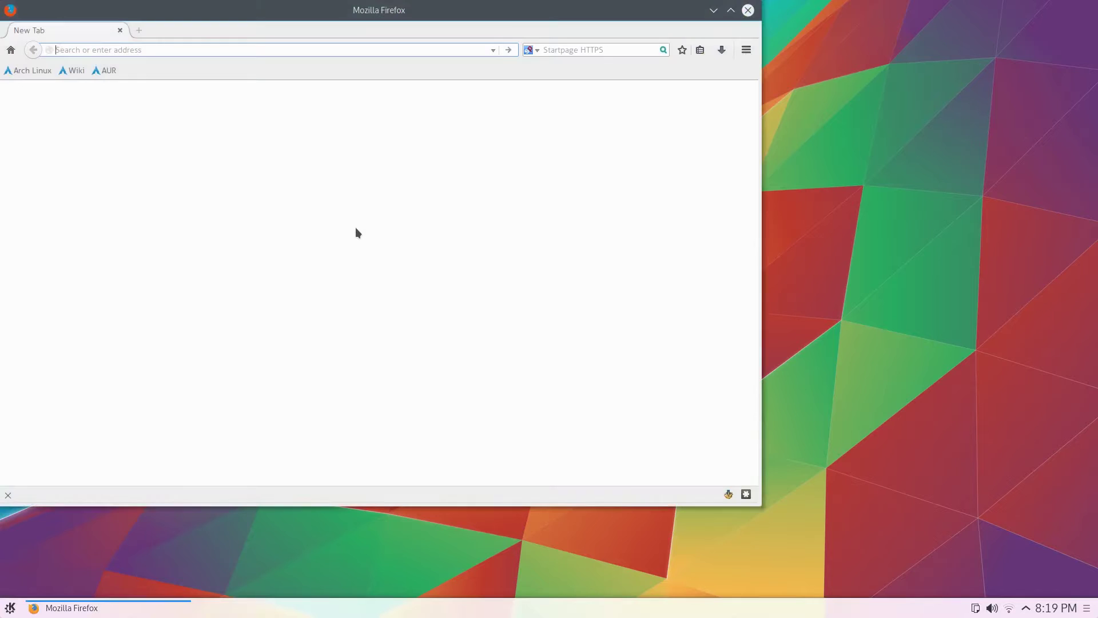
right_click(355, 230)
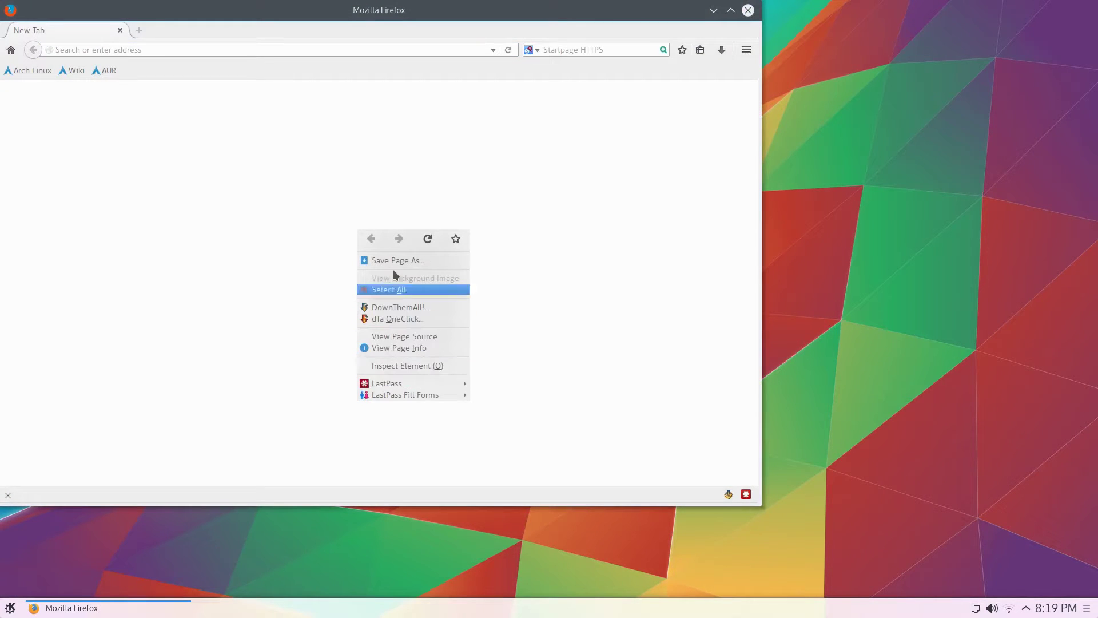
left_click(594, 179)
left_click_drag(482, 11, 596, 63)
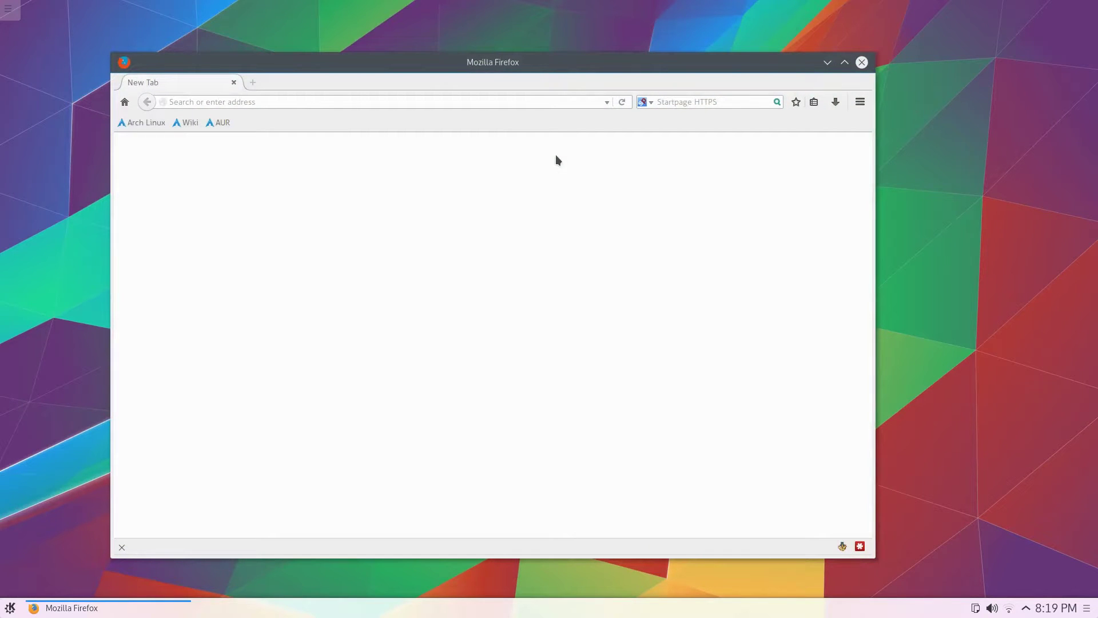
left_click(861, 62)
key("super")
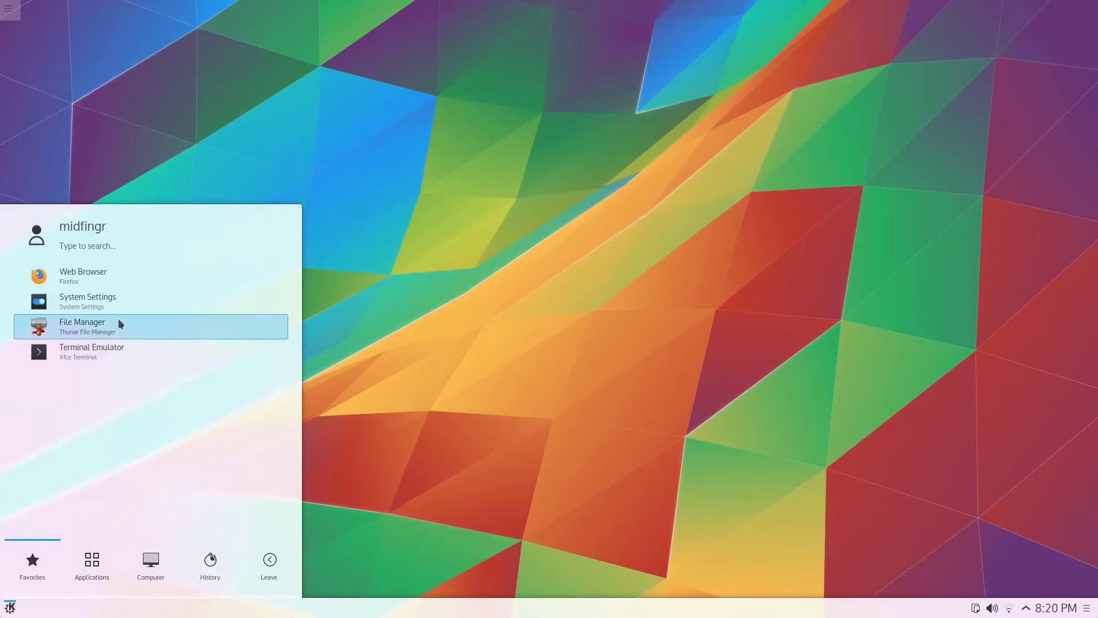
left_click(107, 297)
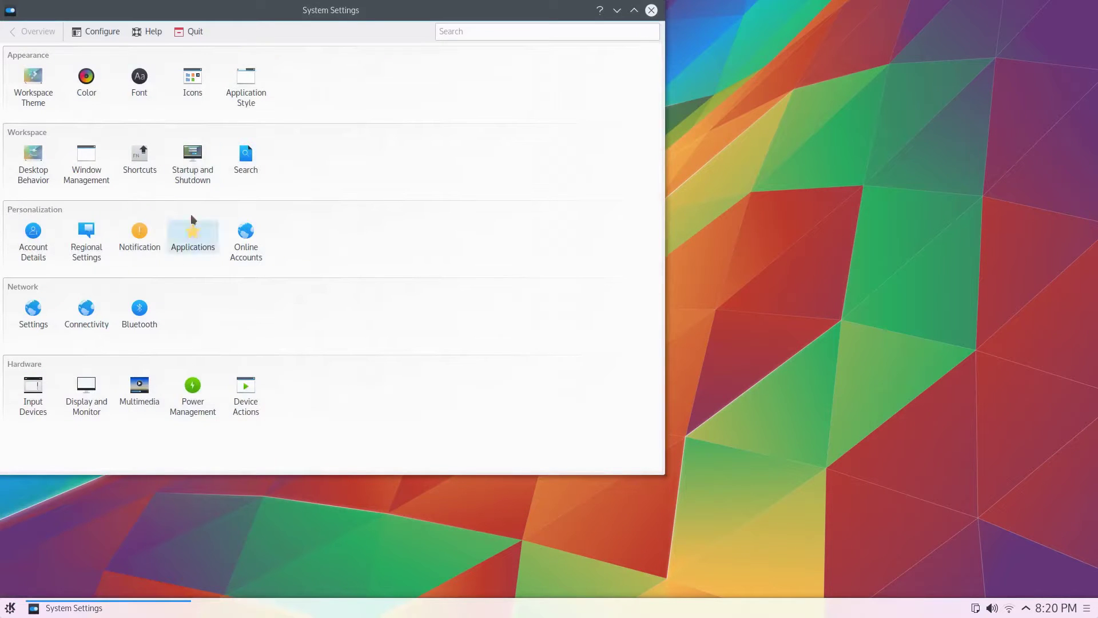
left_click(141, 80)
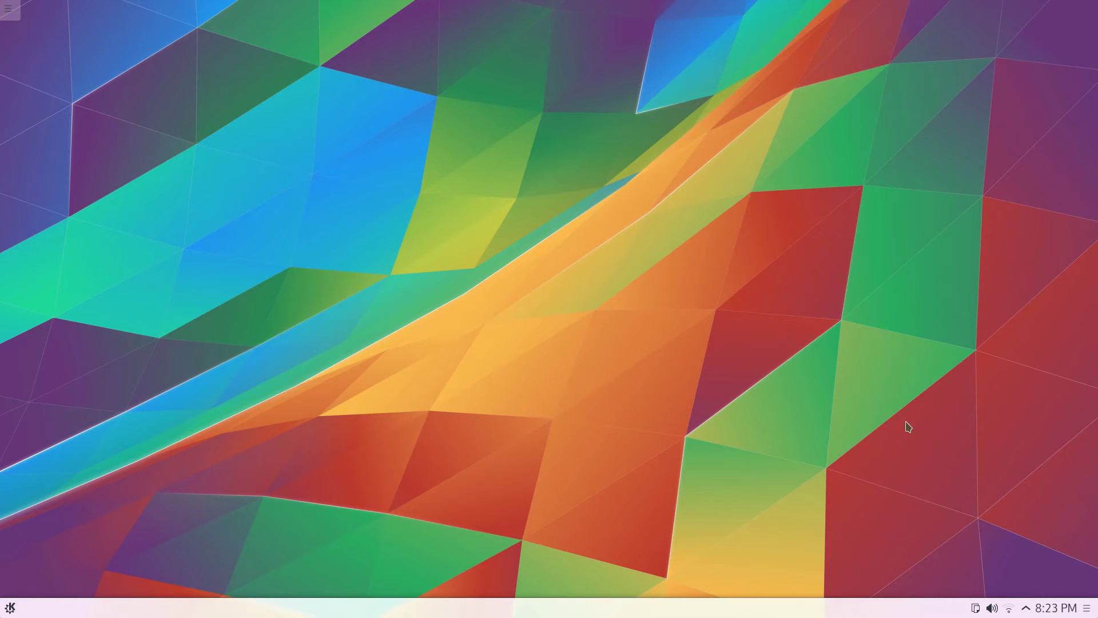
left_click(1057, 613)
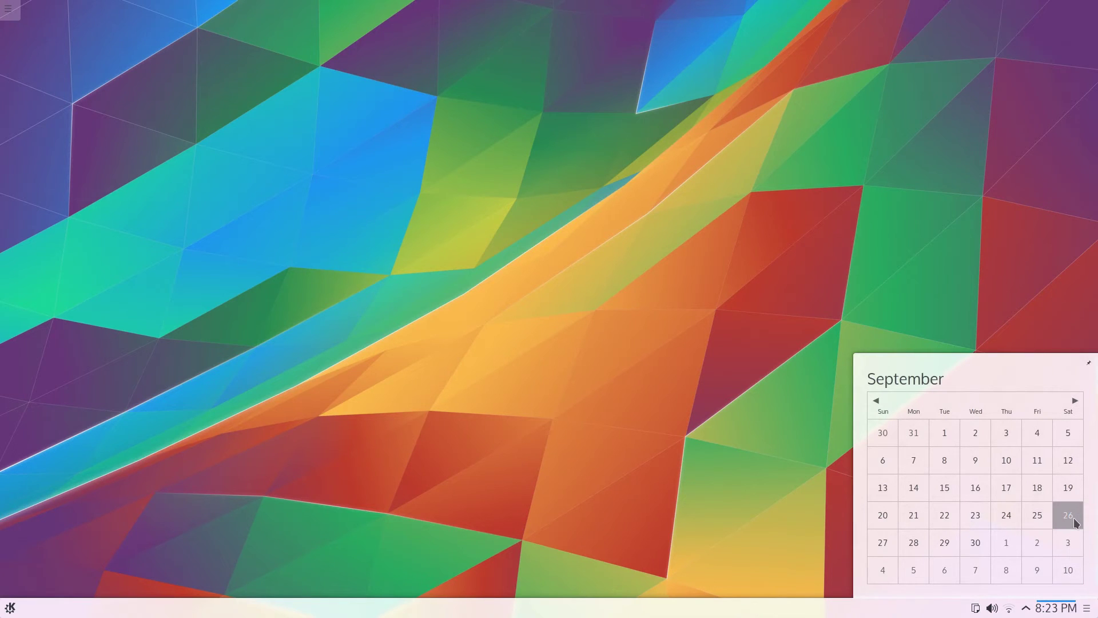
left_click(522, 454)
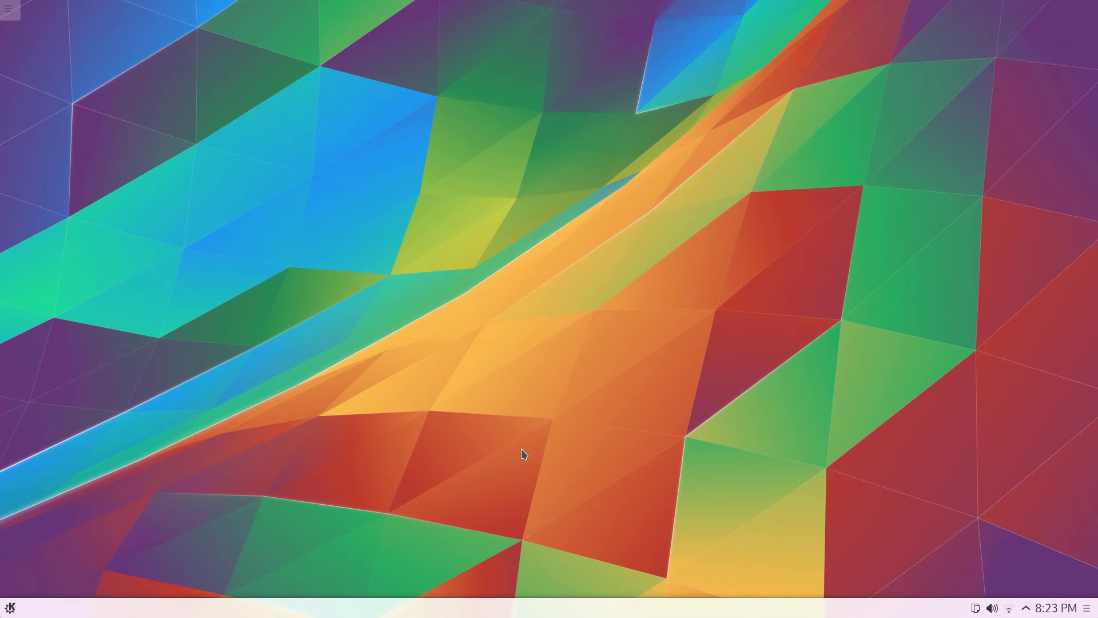